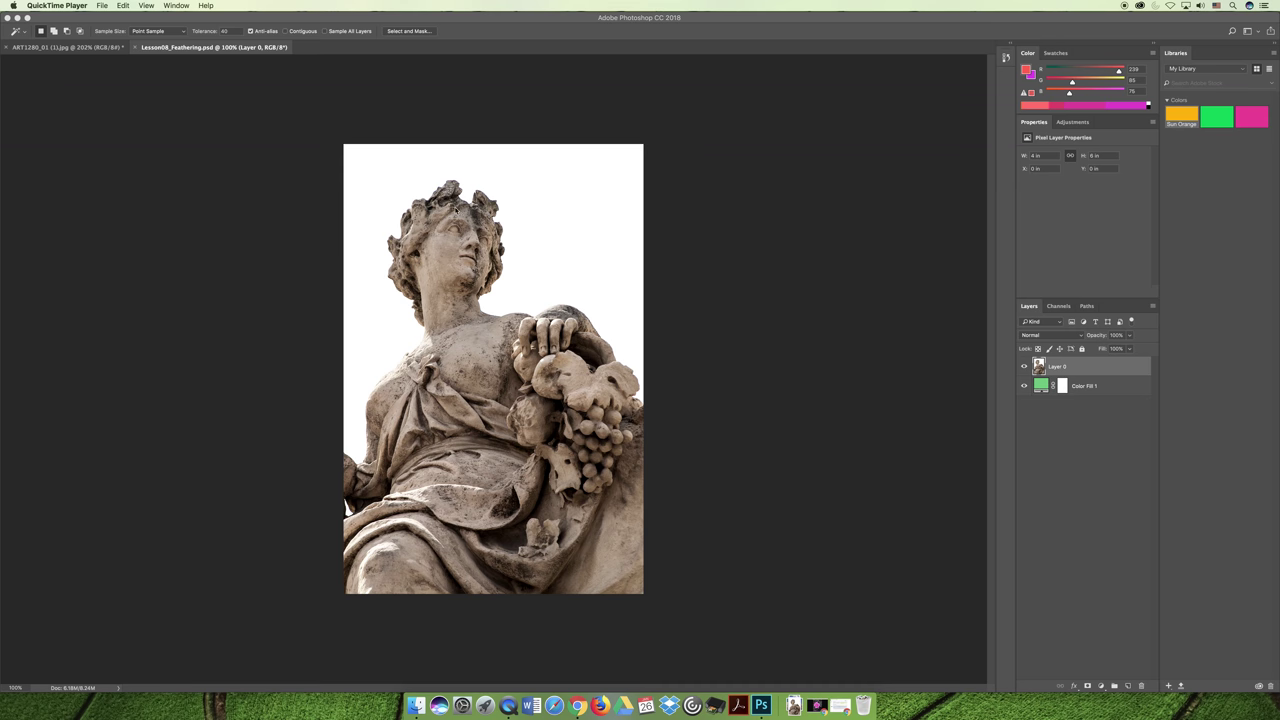
# Delete the white background around the statue with the Magic Wand, then deselect and undo the deselect.
pyautogui.click(181, 161)
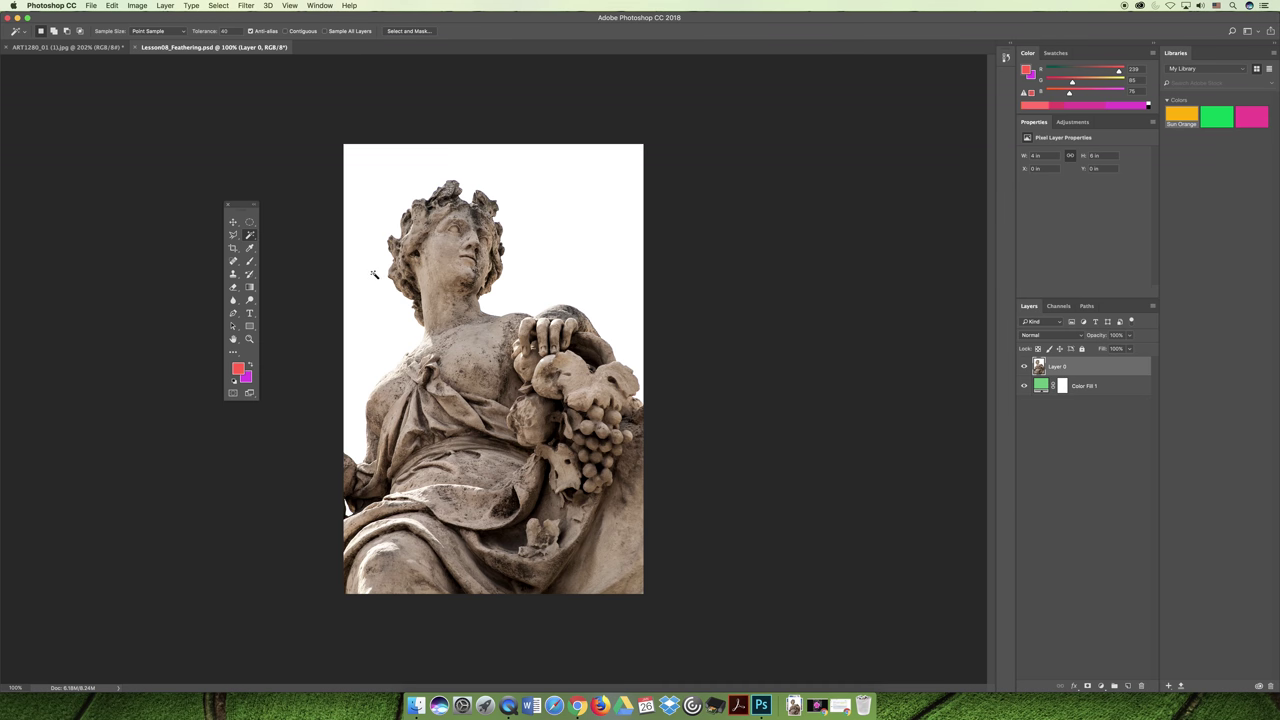
pyautogui.moveTo(252, 238); pyautogui.dragTo(322, 248)
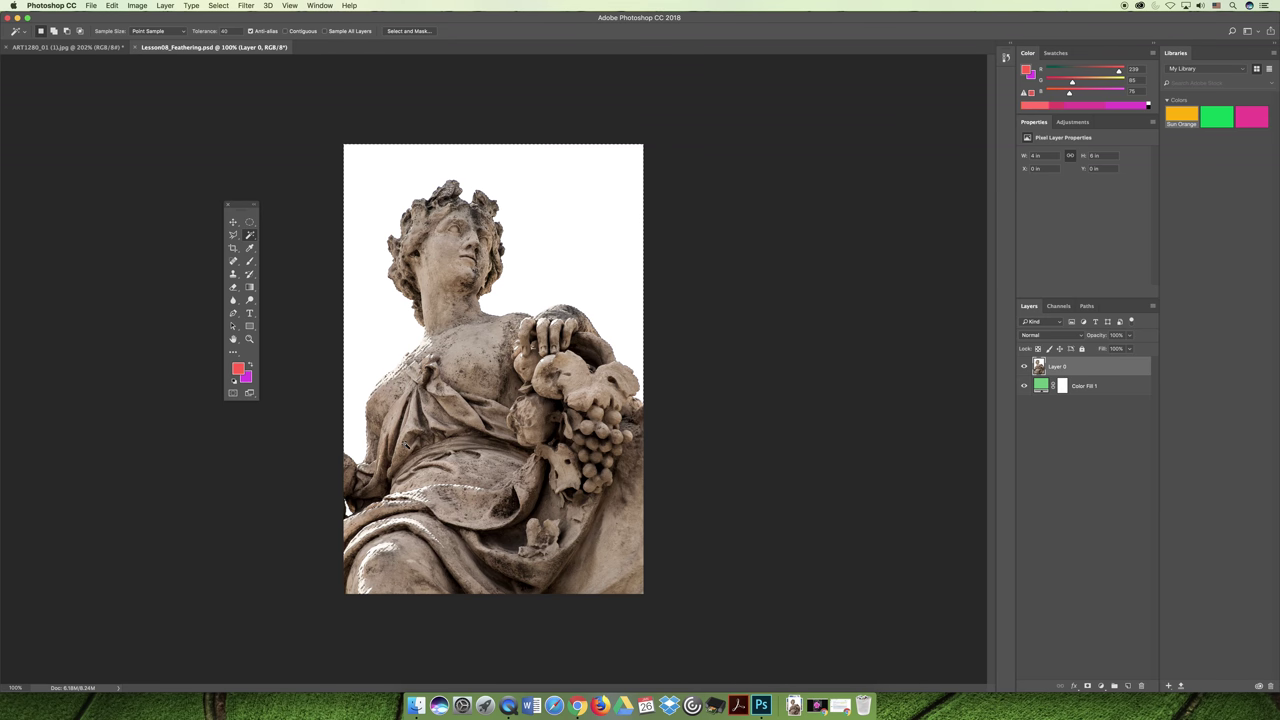
pyautogui.click(409, 436)
pyautogui.press('Delete')
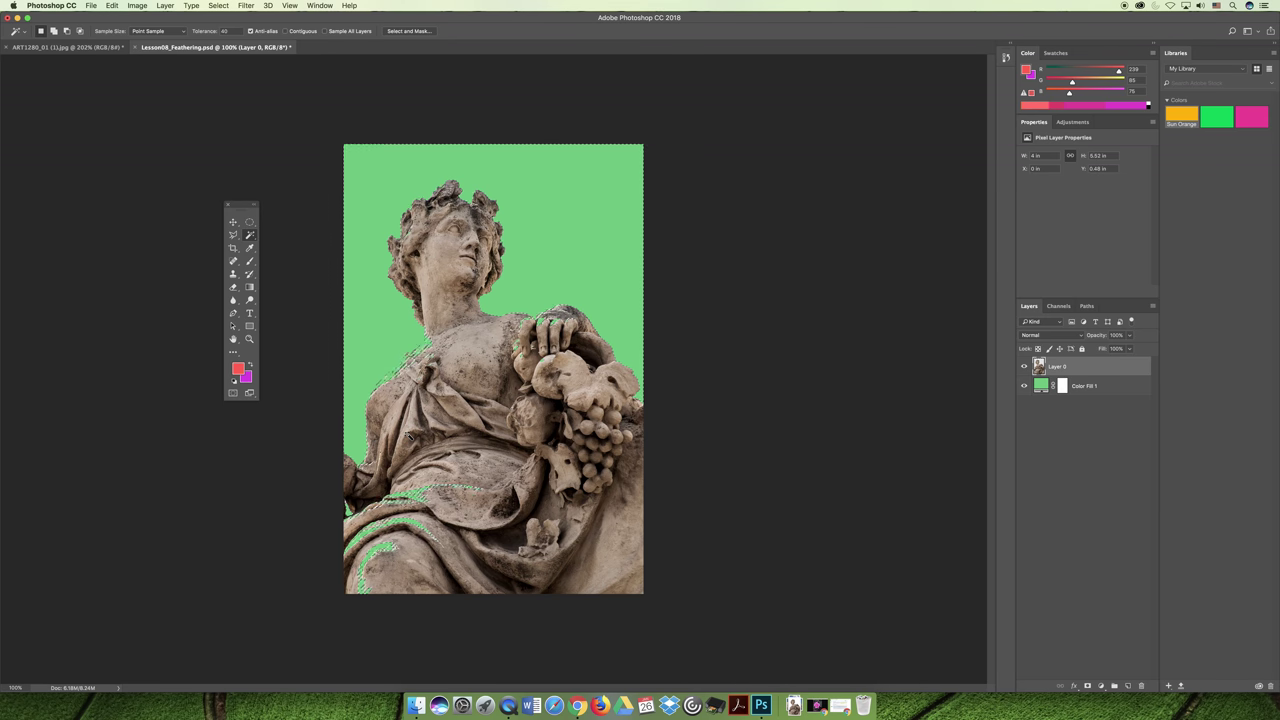
pyautogui.press('super+d')
pyautogui.press('super+z')
# Step backward twice to restore the white background and clear the selection.
pyautogui.click(112, 5)
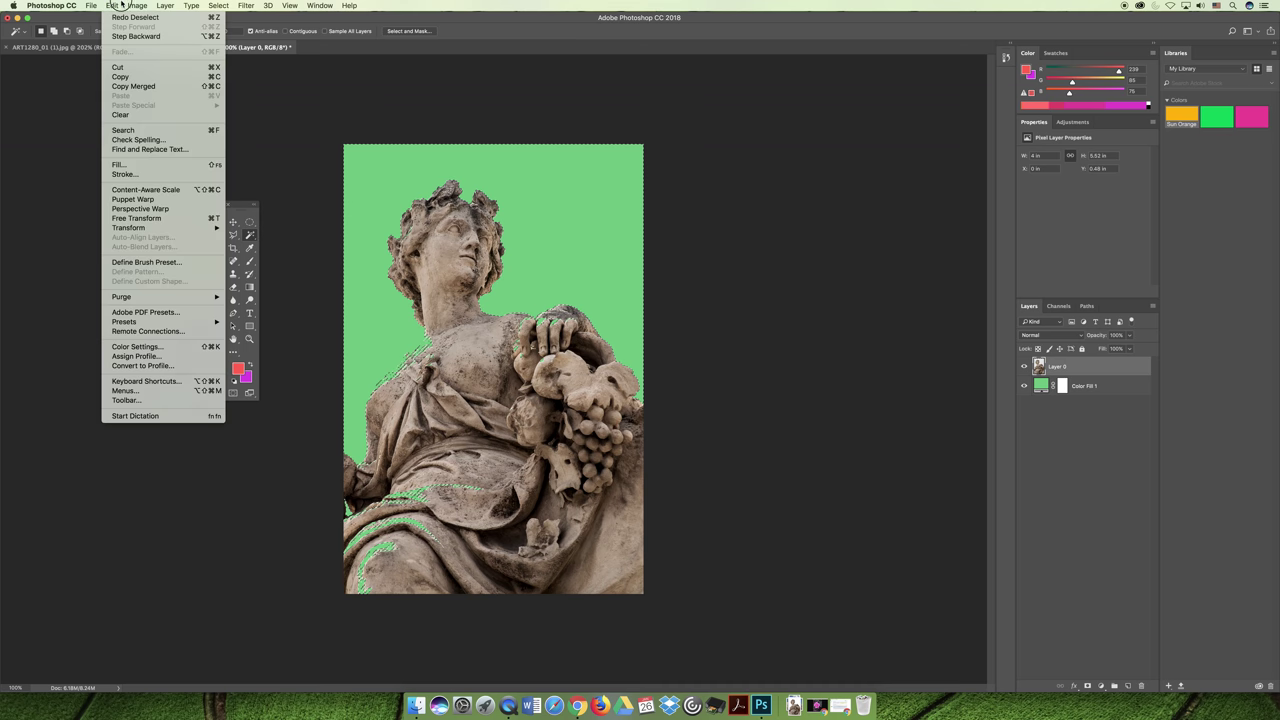
pyautogui.click(123, 37)
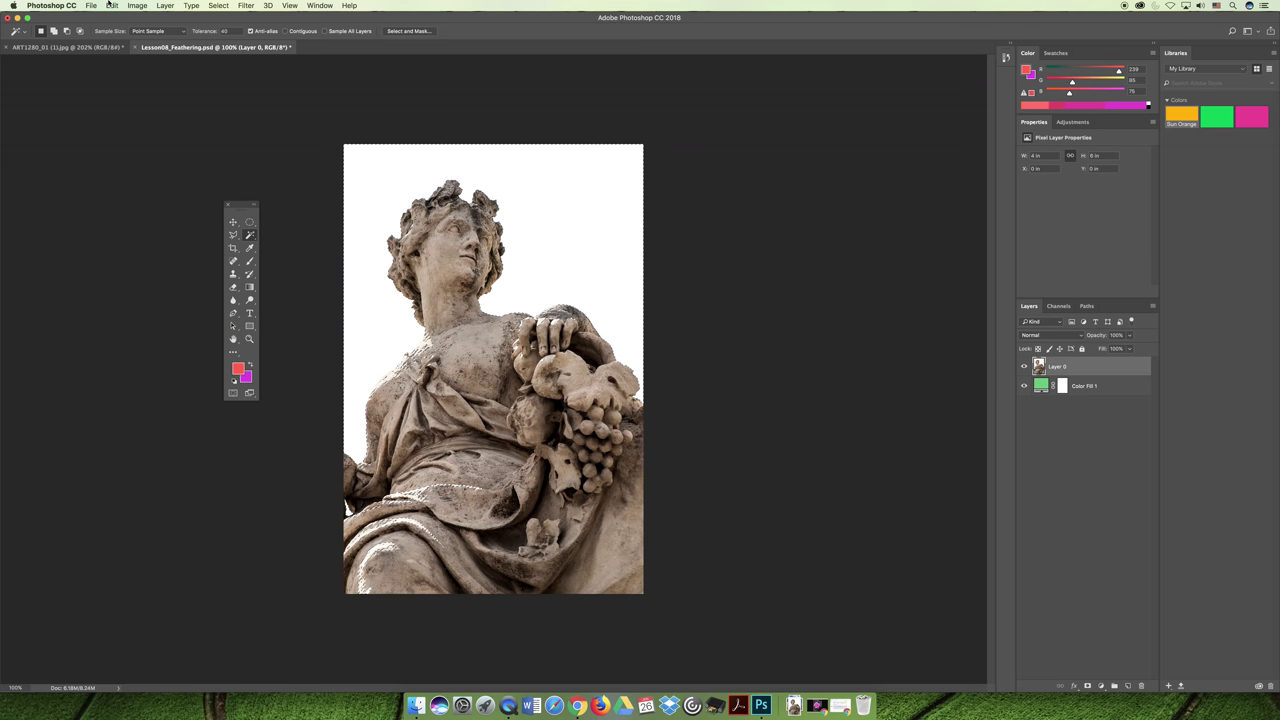
pyautogui.click(112, 5)
pyautogui.click(123, 37)
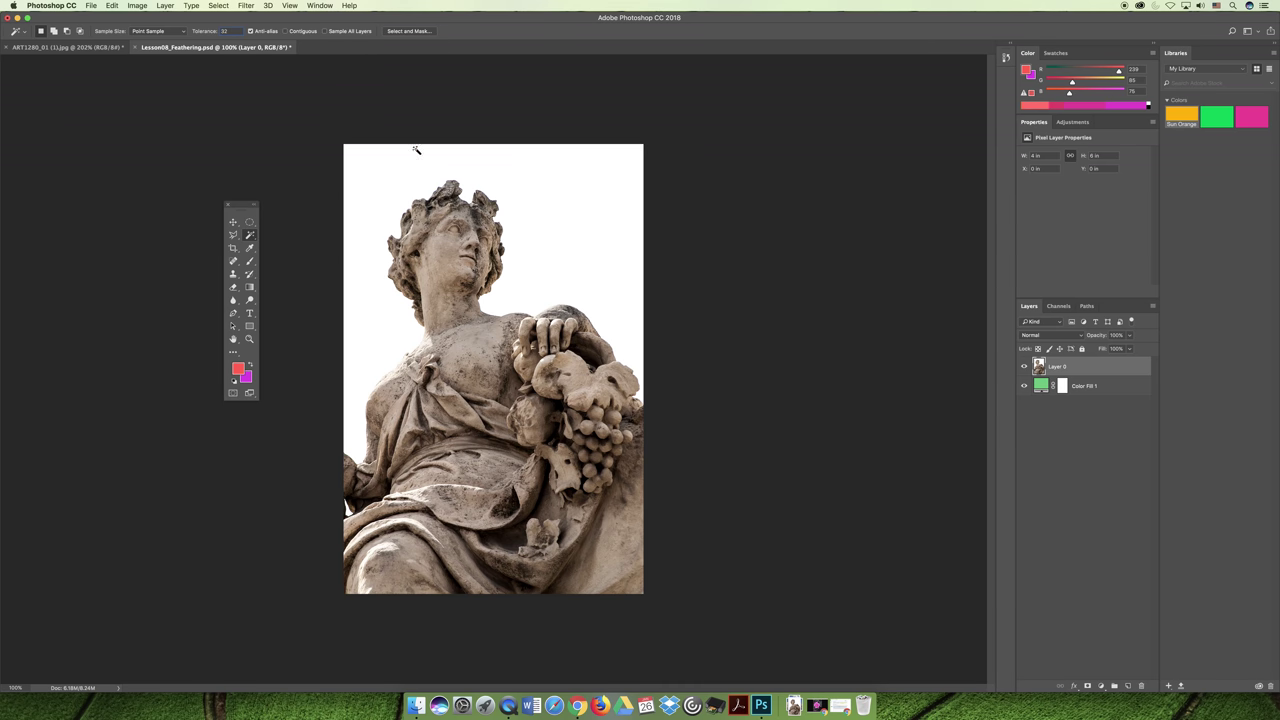
# Set Magic Wand tolerance to 1, reselect the white background, and turn Contiguous off.
pyautogui.click(517, 191)
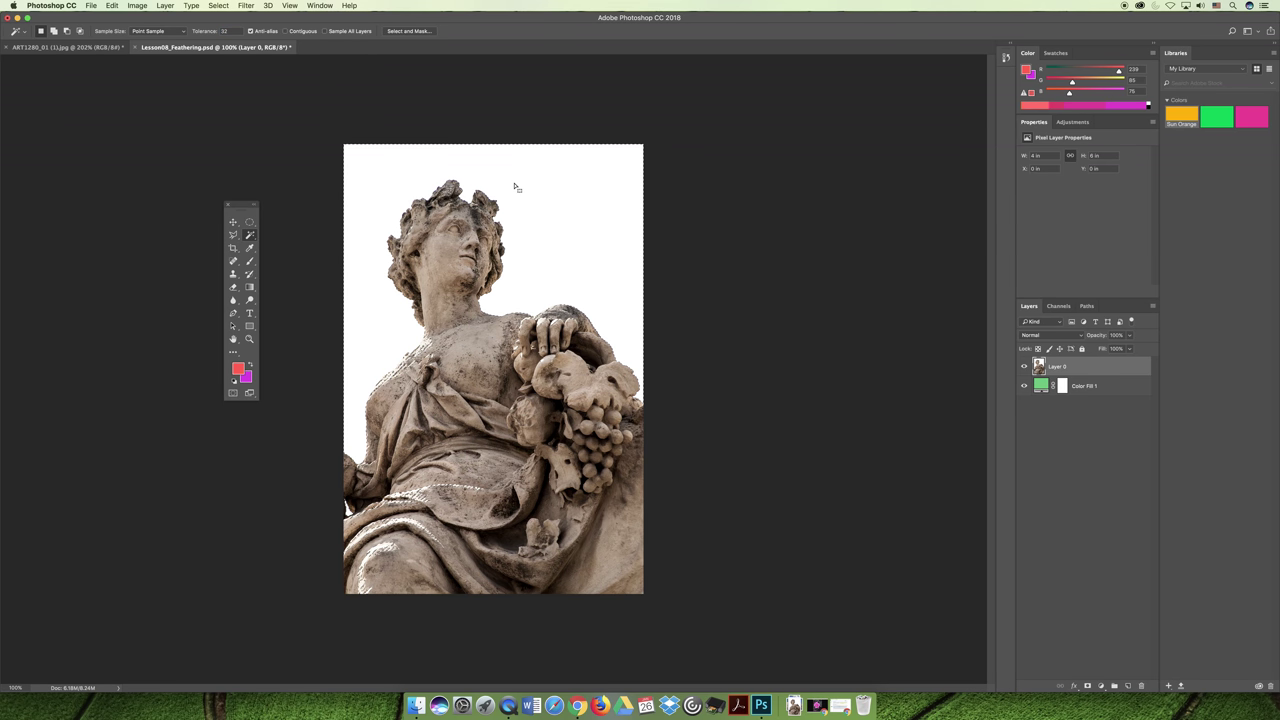
pyautogui.doubleClick(226, 31)
pyautogui.write('1')
pyautogui.click(547, 184)
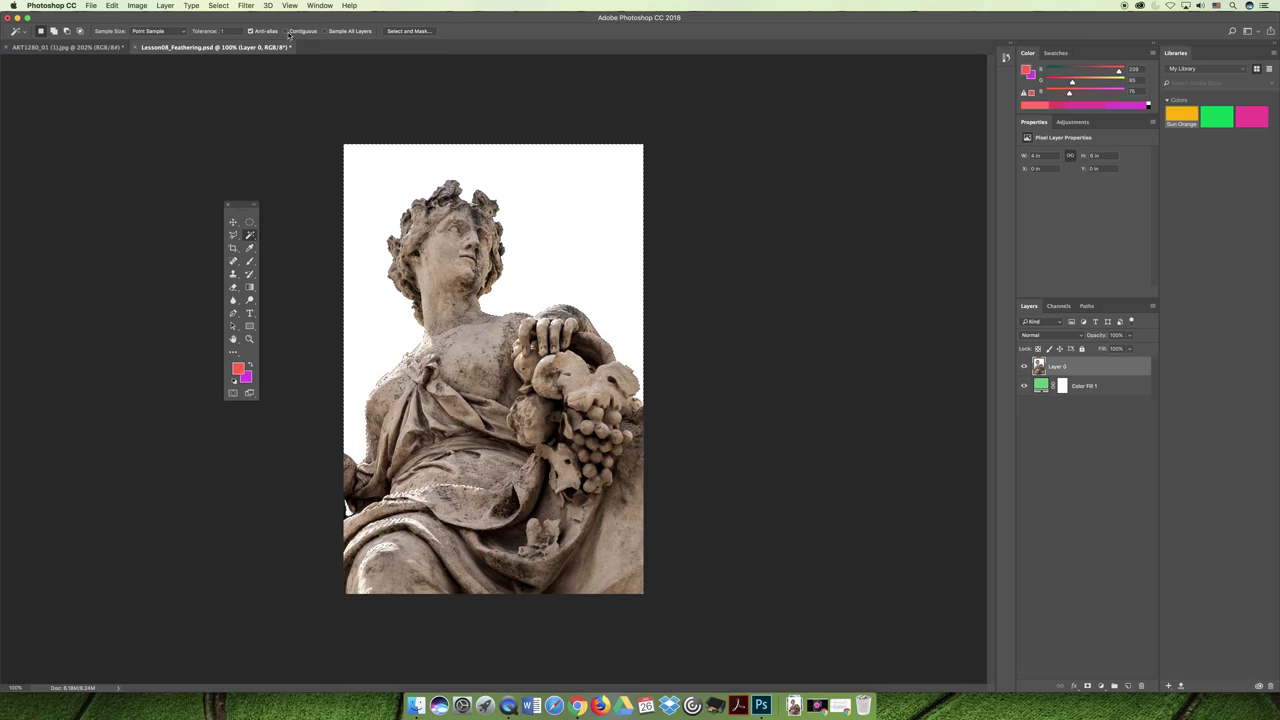
pyautogui.click(286, 32)
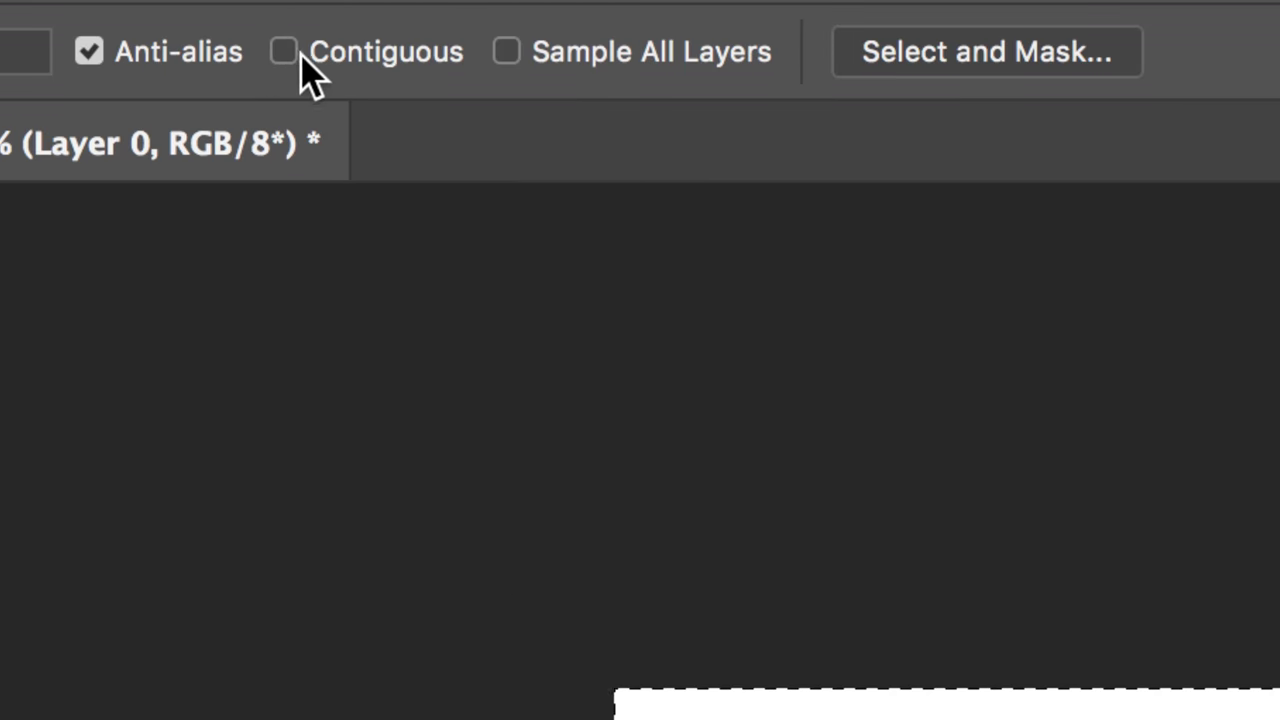
# Turn the Magic Wand's Contiguous option back on.
pyautogui.click(284, 52)
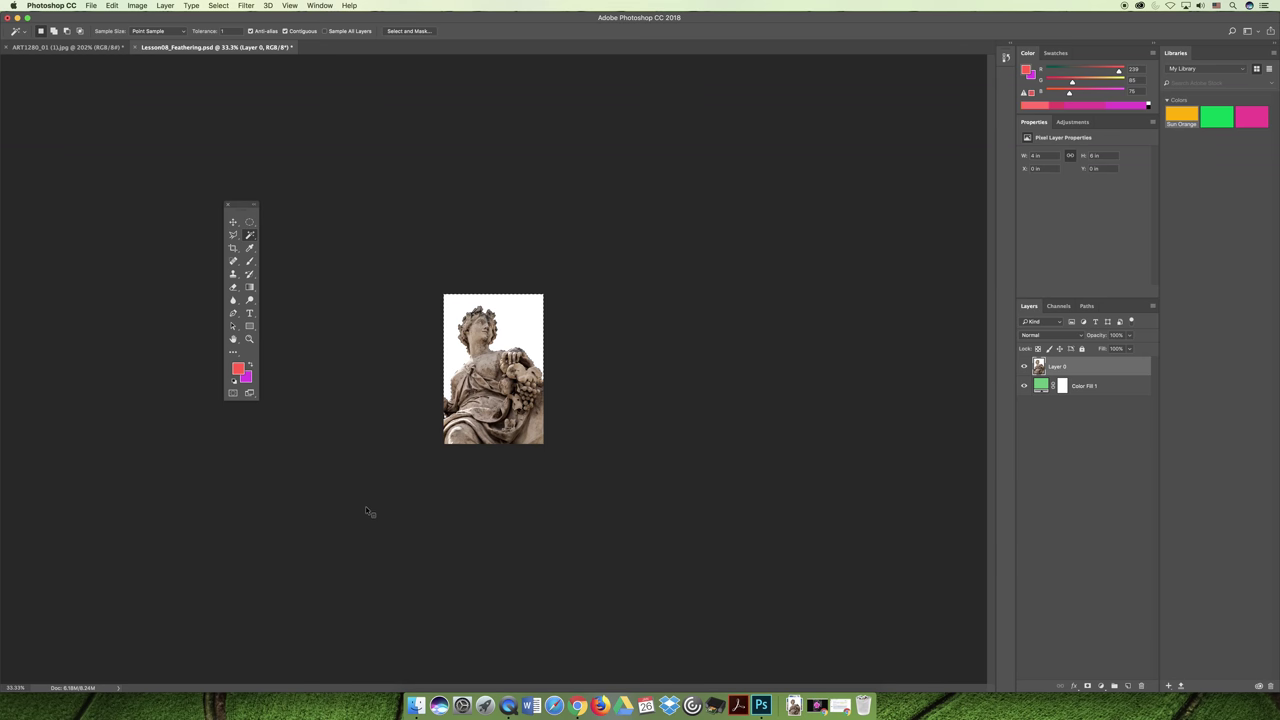
# Delete the tolerance-1 background selection, inspect the shoulder edge at 1600%, then return to 100%.
pyautogui.hotkey('ctrl', '+')
pyautogui.hotkey('ctrl', '+')
pyautogui.hotkey('ctrl', '+')
pyautogui.hotkey('ctrl', '+')
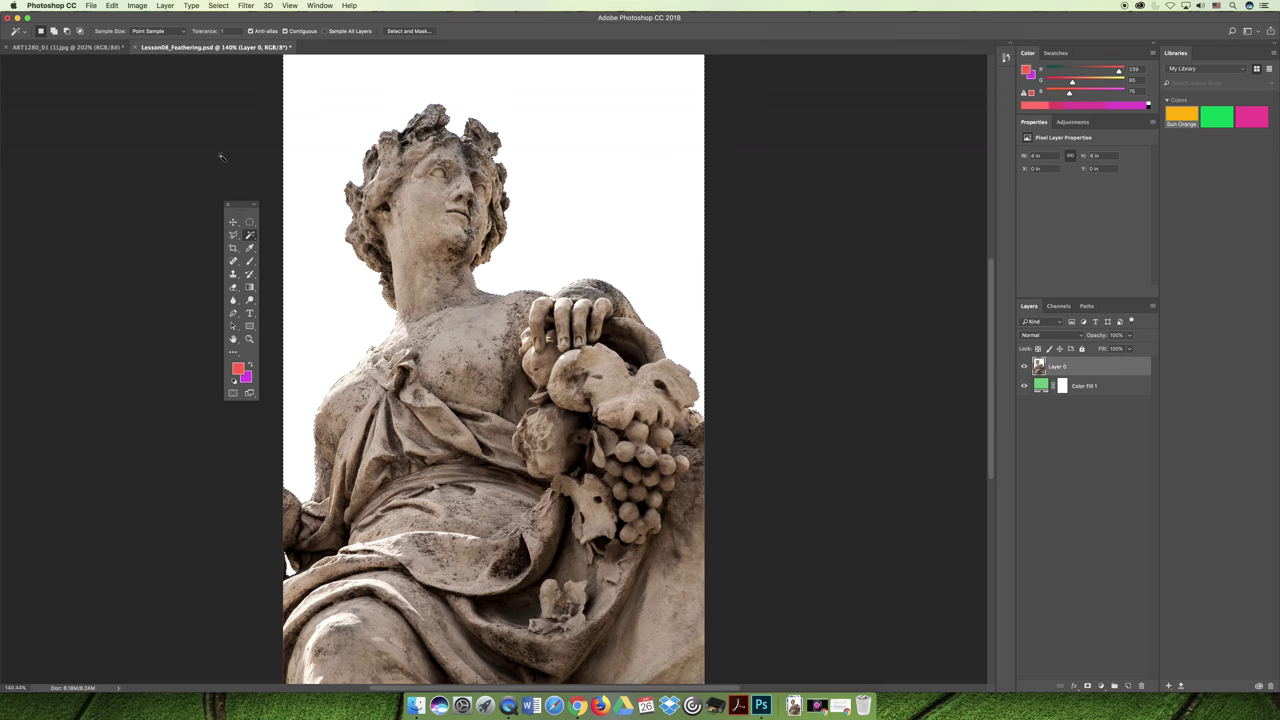
pyautogui.press('Delete')
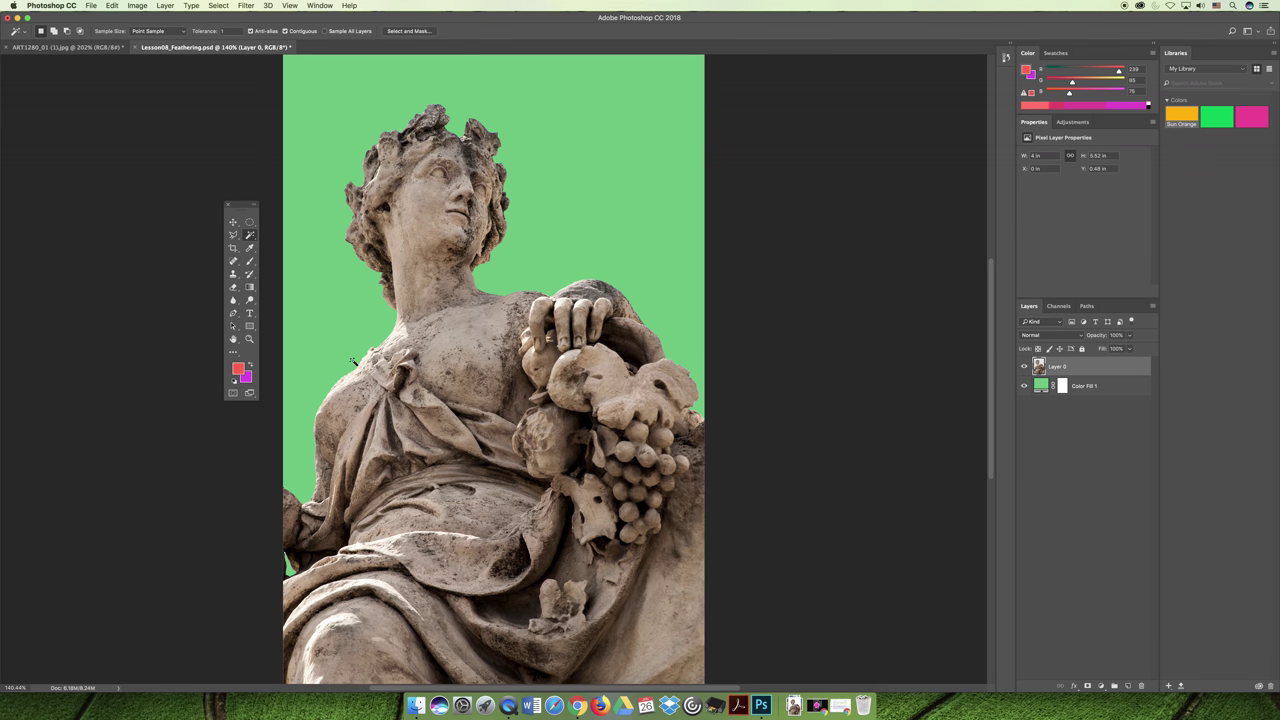
pyautogui.press('super+equal')
pyautogui.press('super+equal')
pyautogui.press('super+equal')
pyautogui.press('super+equal')
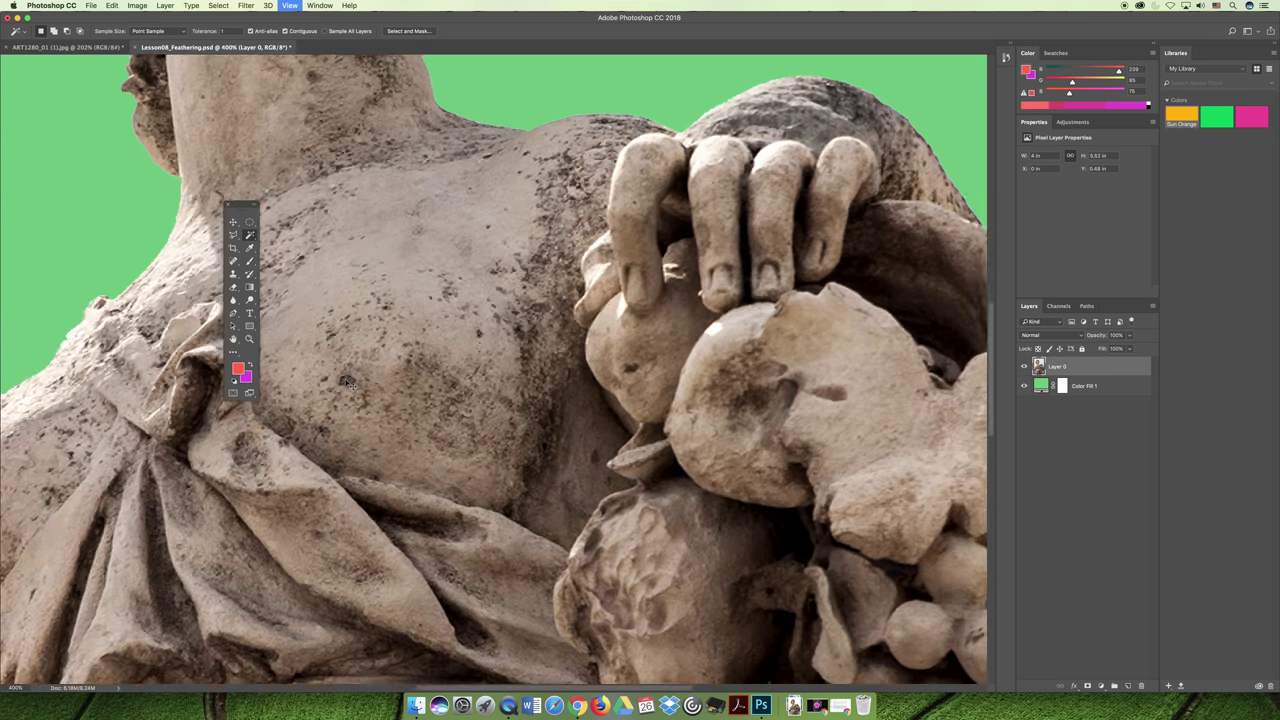
pyautogui.scroll(5, 572, 165)
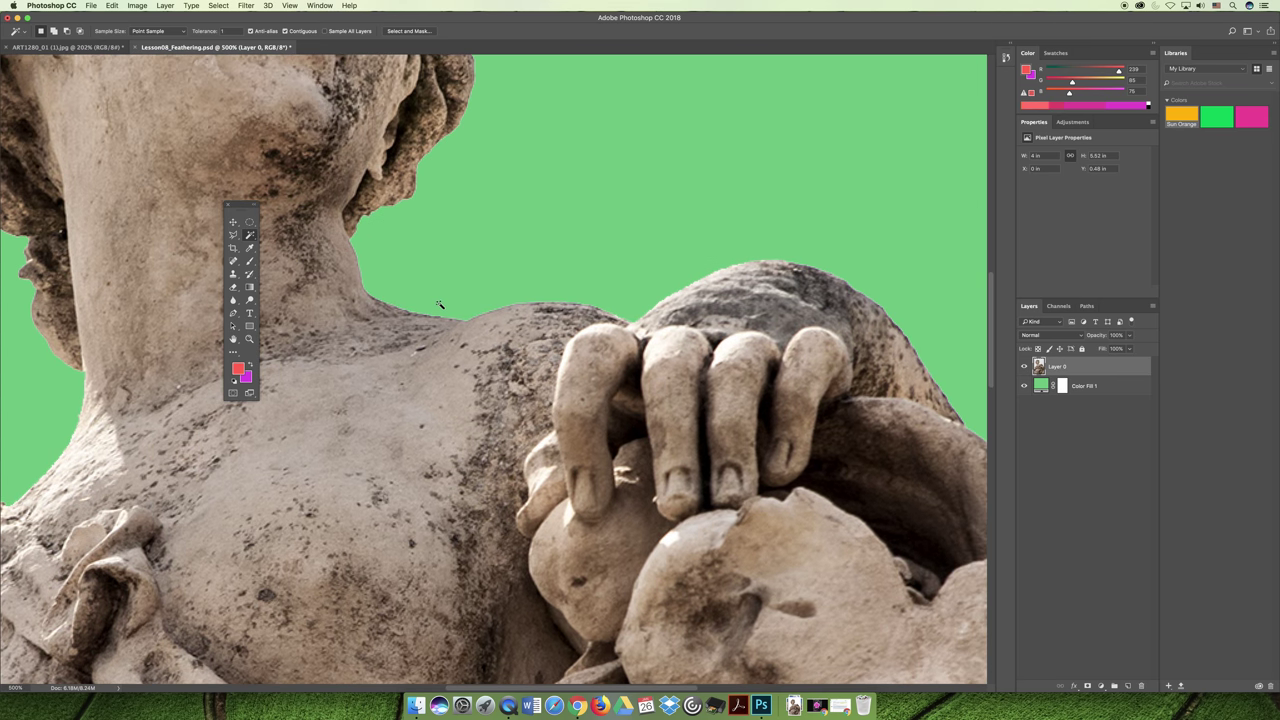
pyautogui.press('super+equal')
pyautogui.press('super+equal')
pyautogui.press('super+equal')
pyautogui.press('super+equal')
pyautogui.press('super+equal')
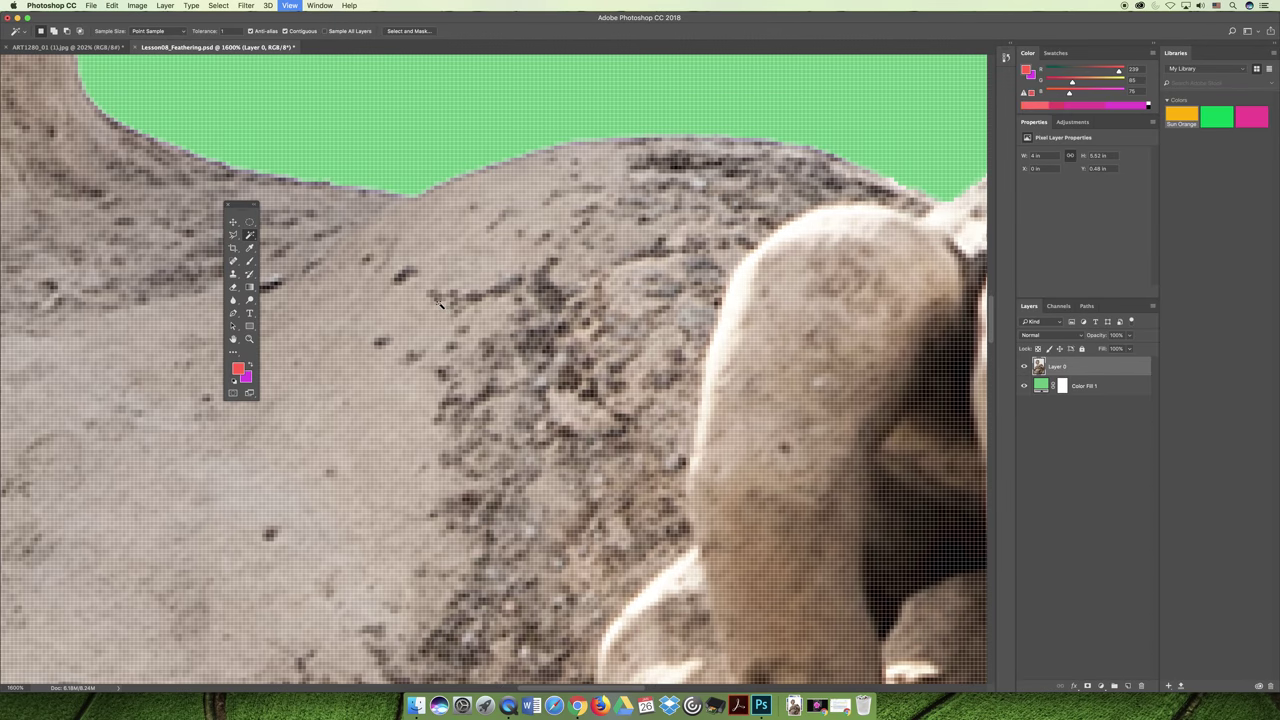
pyautogui.press('super+minus')
pyautogui.press('super+minus')
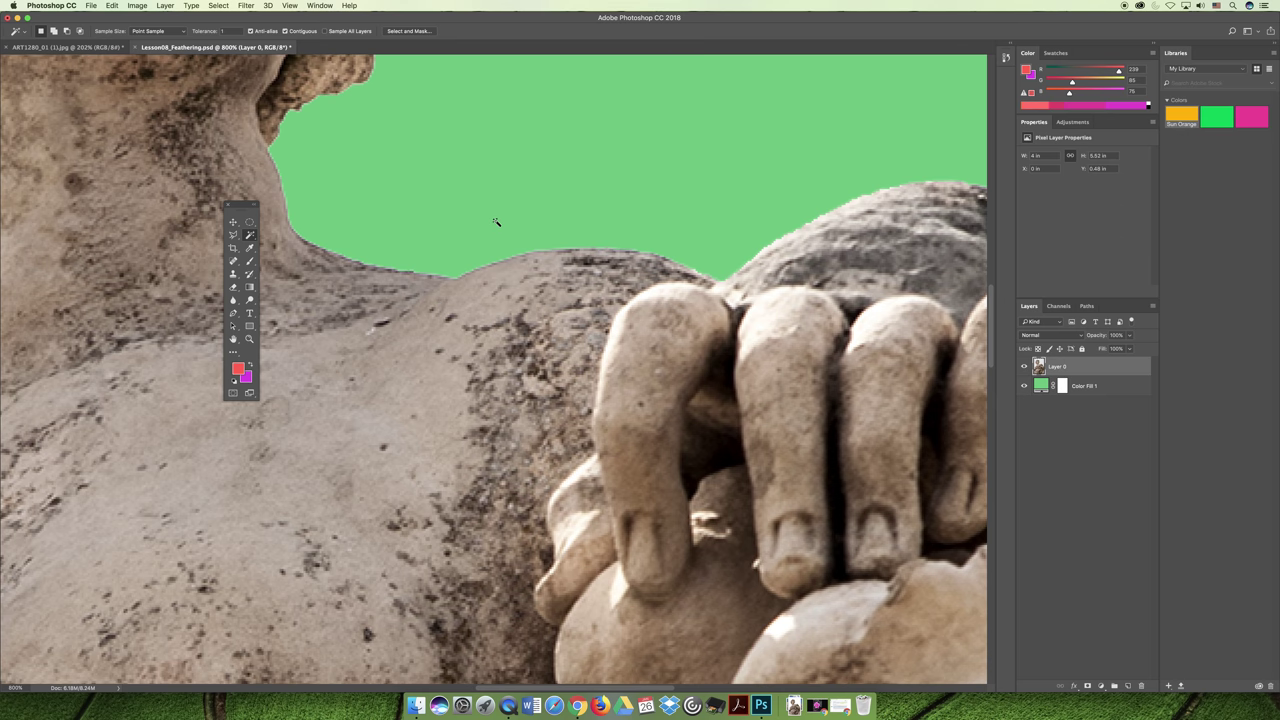
pyautogui.press('super+minus')
pyautogui.press('super+minus')
pyautogui.press('super+minus')
pyautogui.press('super+minus')
pyautogui.press('super+minus')
pyautogui.press('super+minus')
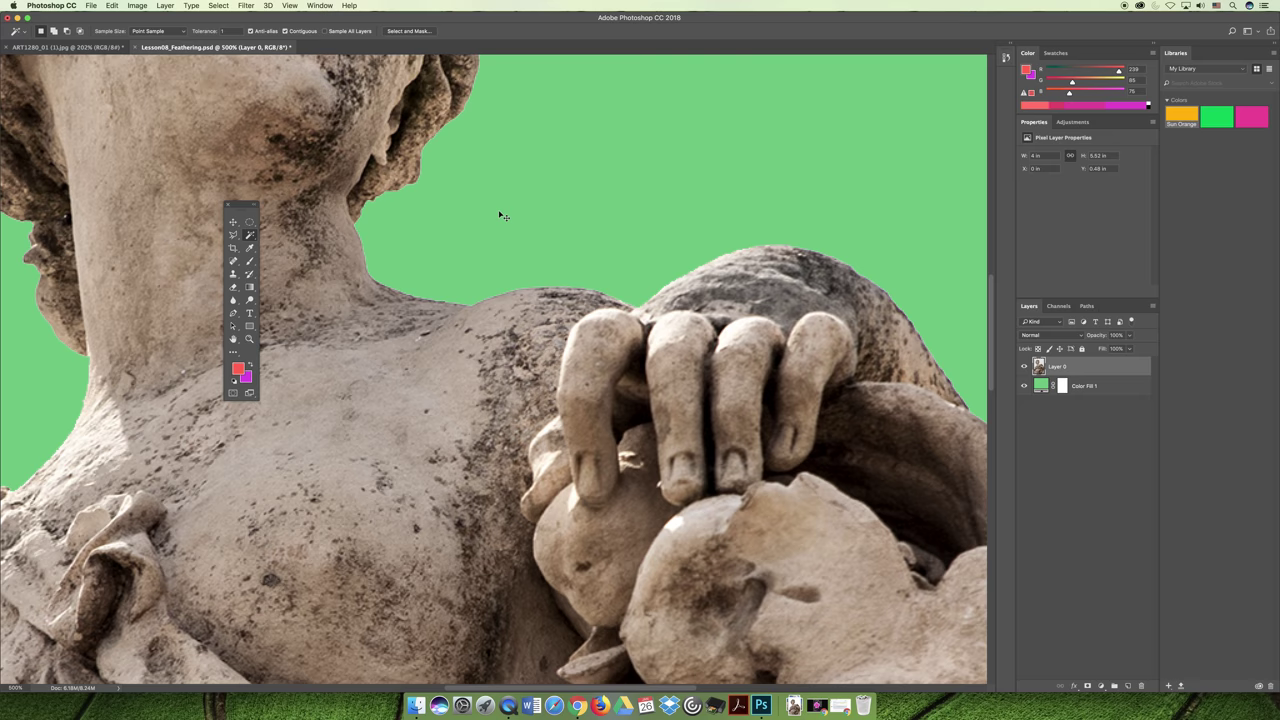
pyautogui.press('super+minus')
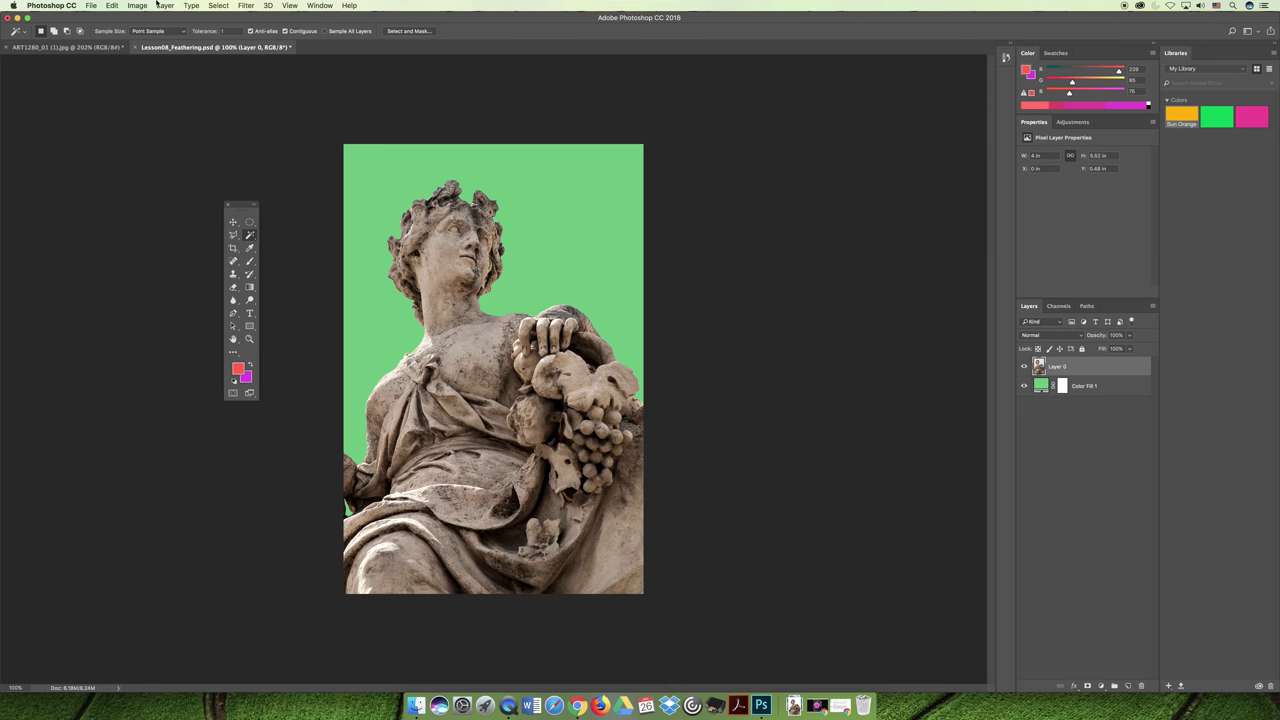
pyautogui.click(112, 5)
# Step backward twice to bring back the white background and its selection.
pyautogui.click(128, 17)
pyautogui.click(112, 5)
pyautogui.click(128, 41)
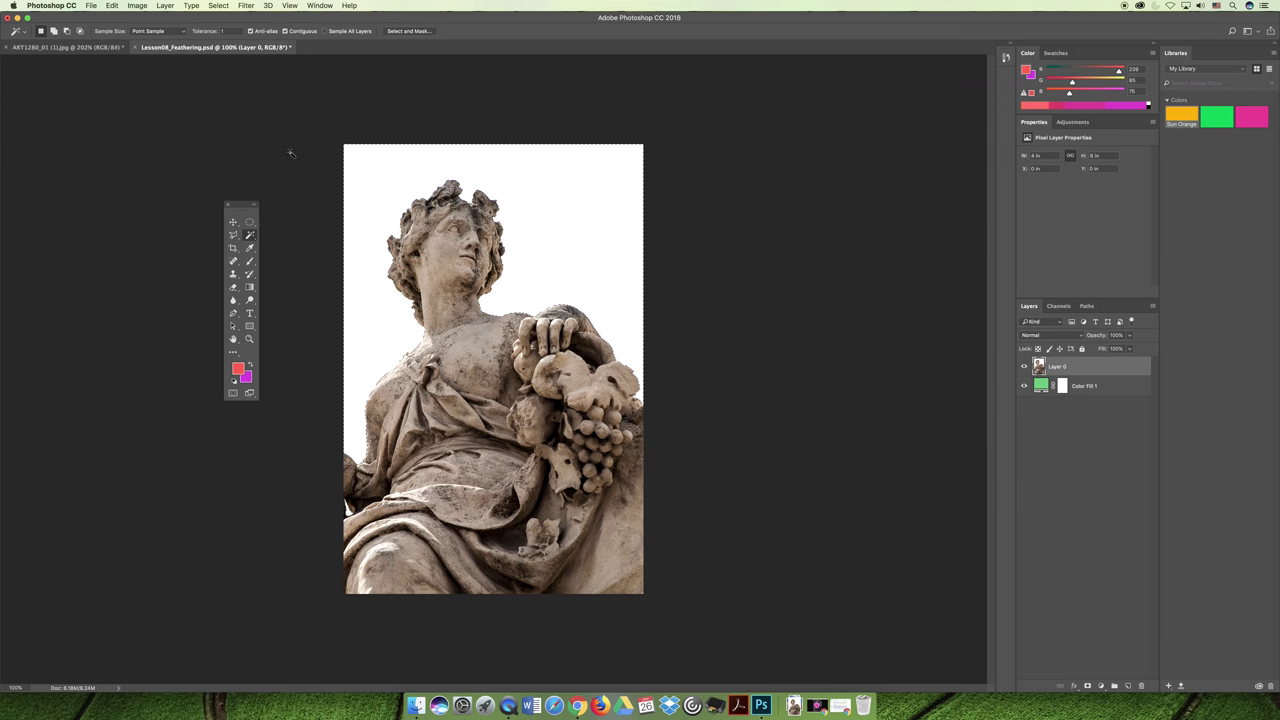
# Open Select > Modify > Feather for the white-background selection.
pyautogui.click(245, 6)
pyautogui.moveTo(218, 6)
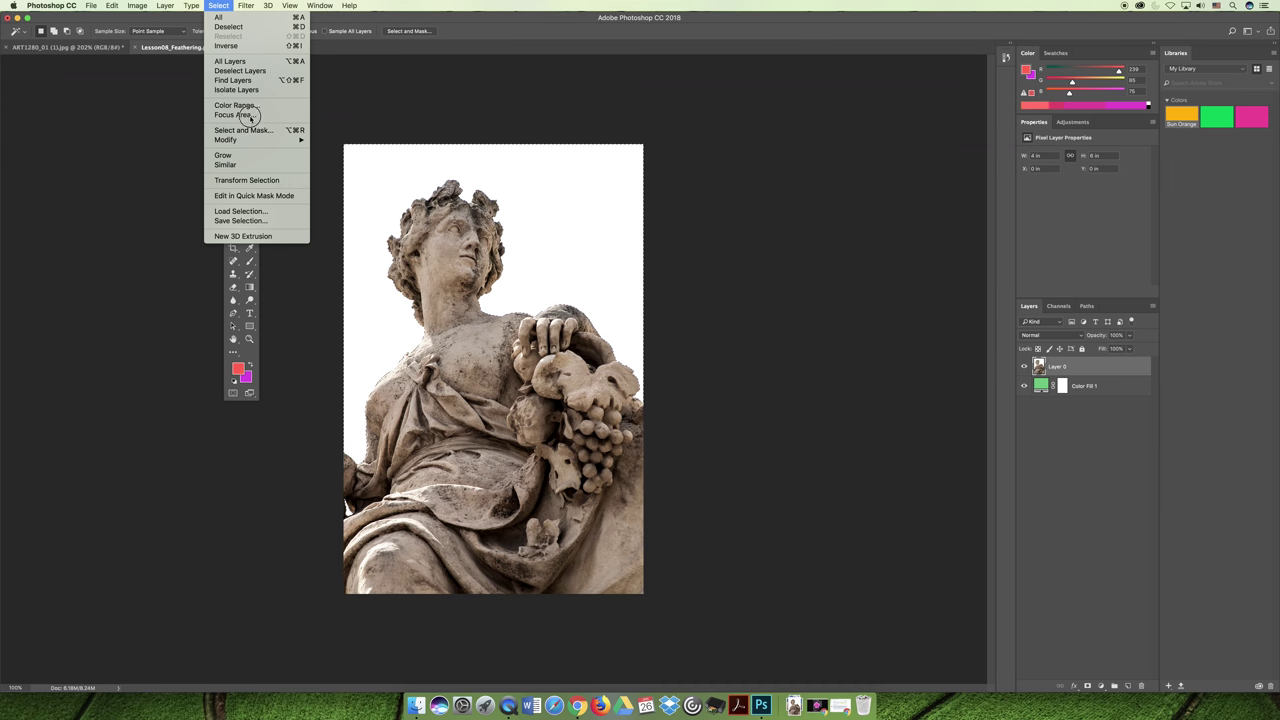
pyautogui.click(221, 15)
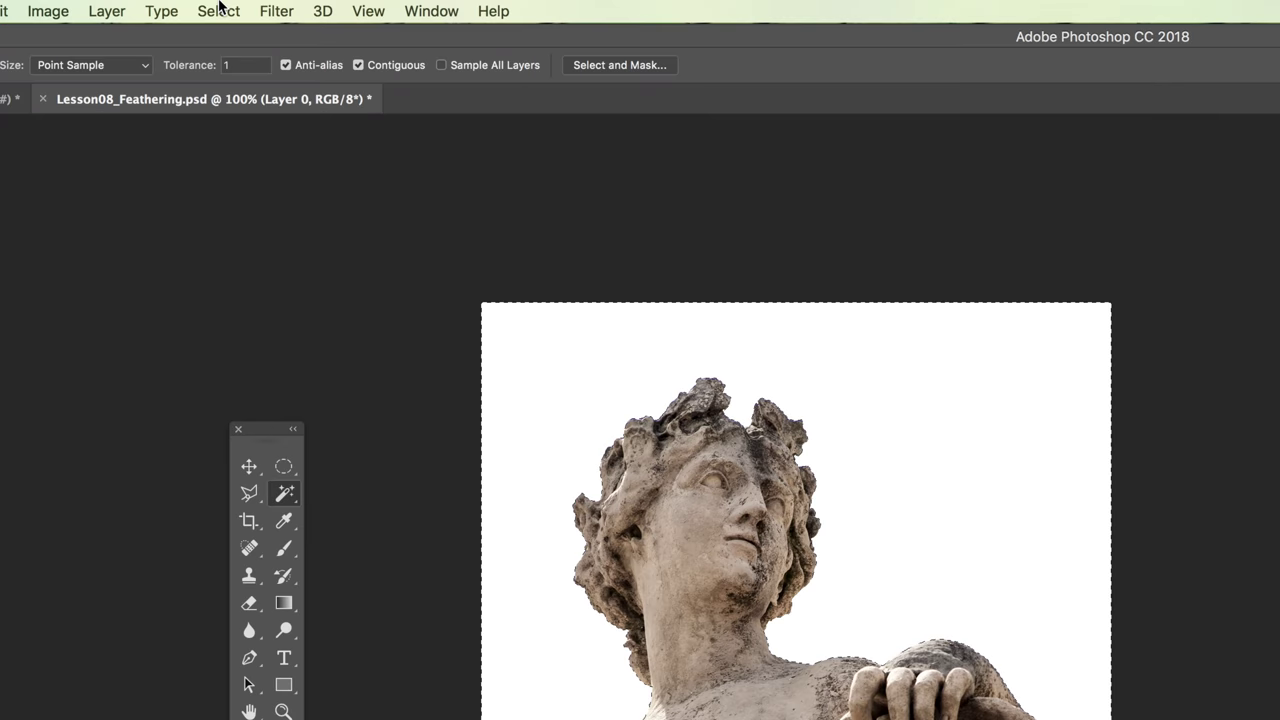
pyautogui.click(219, 5)
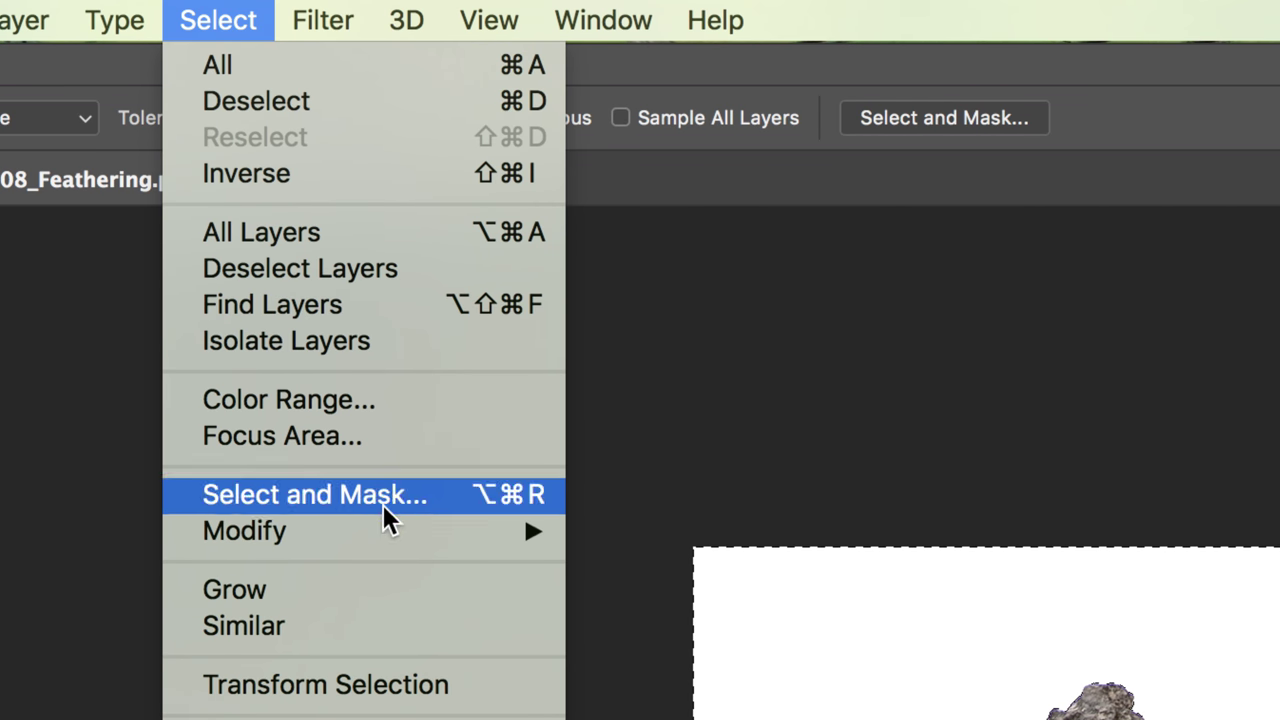
pyautogui.moveTo(384, 531)
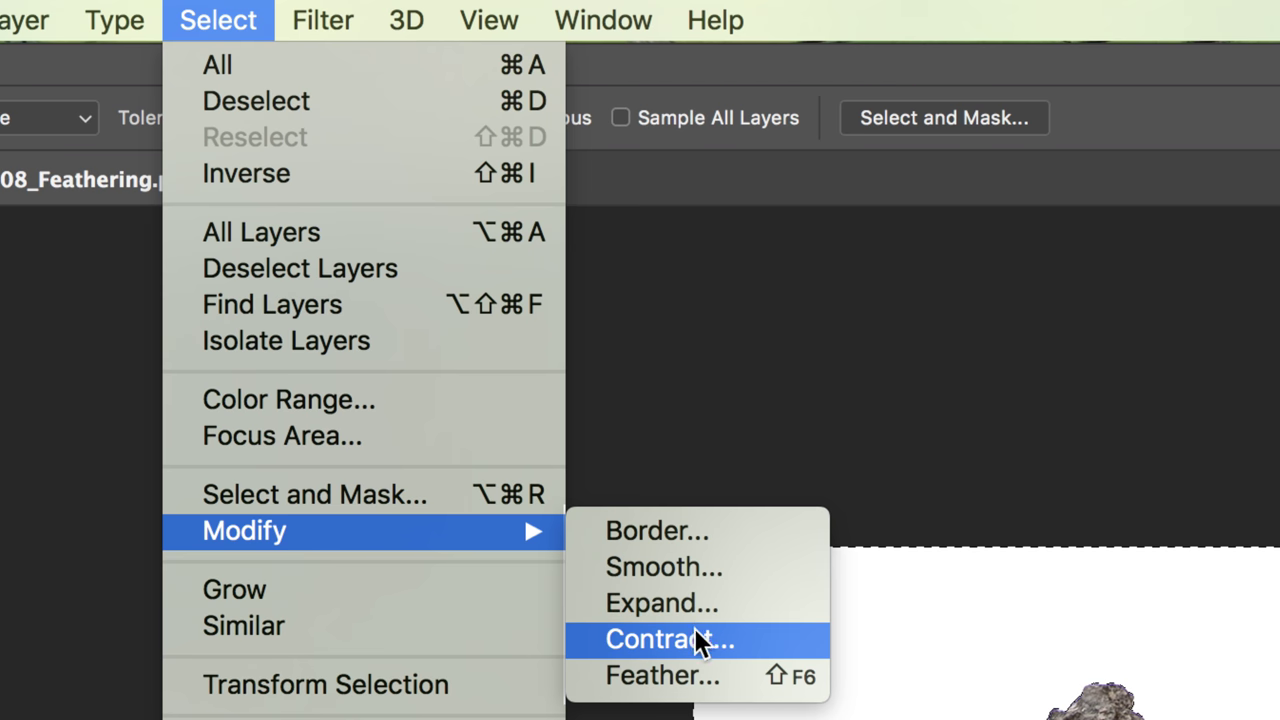
pyautogui.click(680, 678)
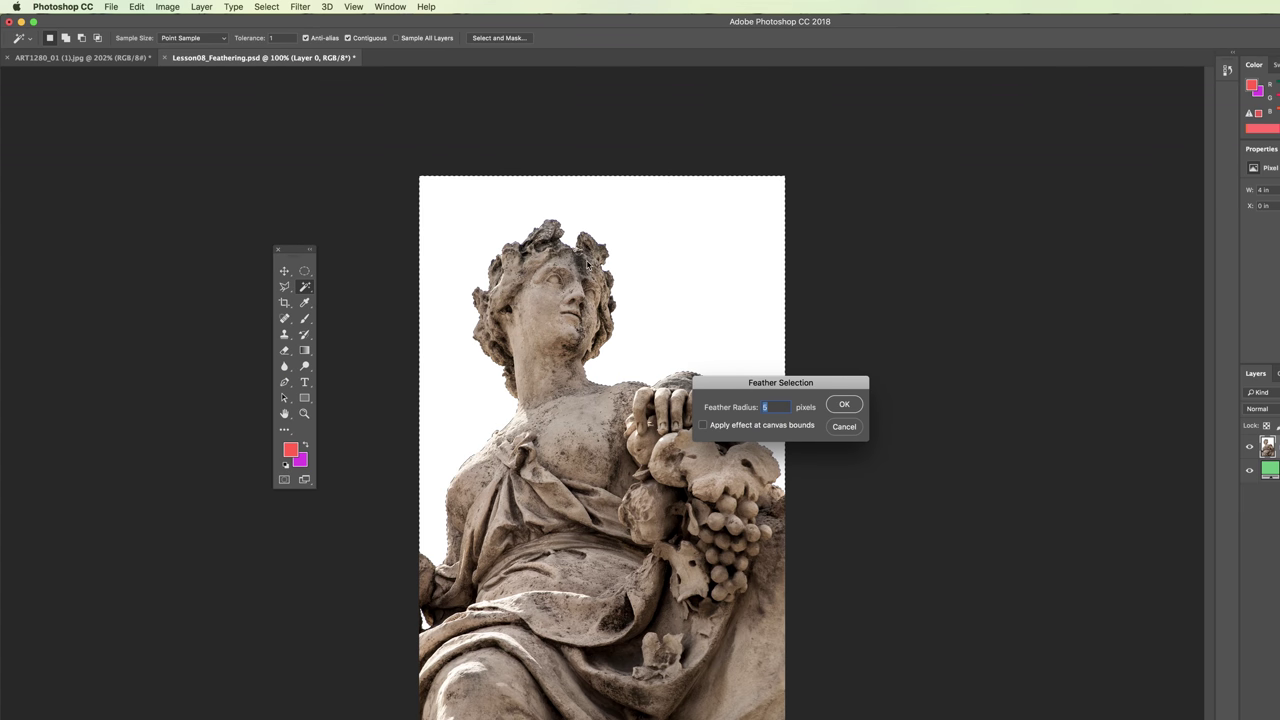
# Apply a 5-pixel feather to the background selection and delete the white background.
pyautogui.moveTo(916, 435); pyautogui.dragTo(936, 253)
pyautogui.moveTo(822, 222); pyautogui.dragTo(823, 222)
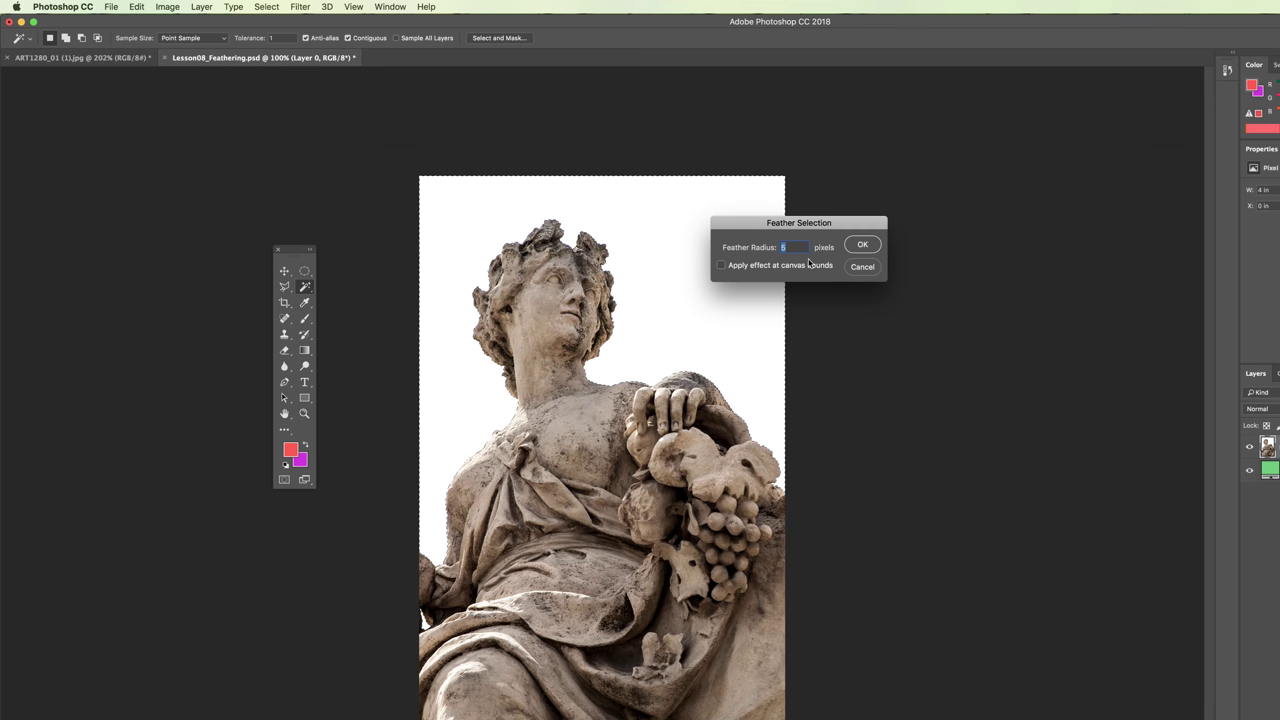
pyautogui.click(862, 245)
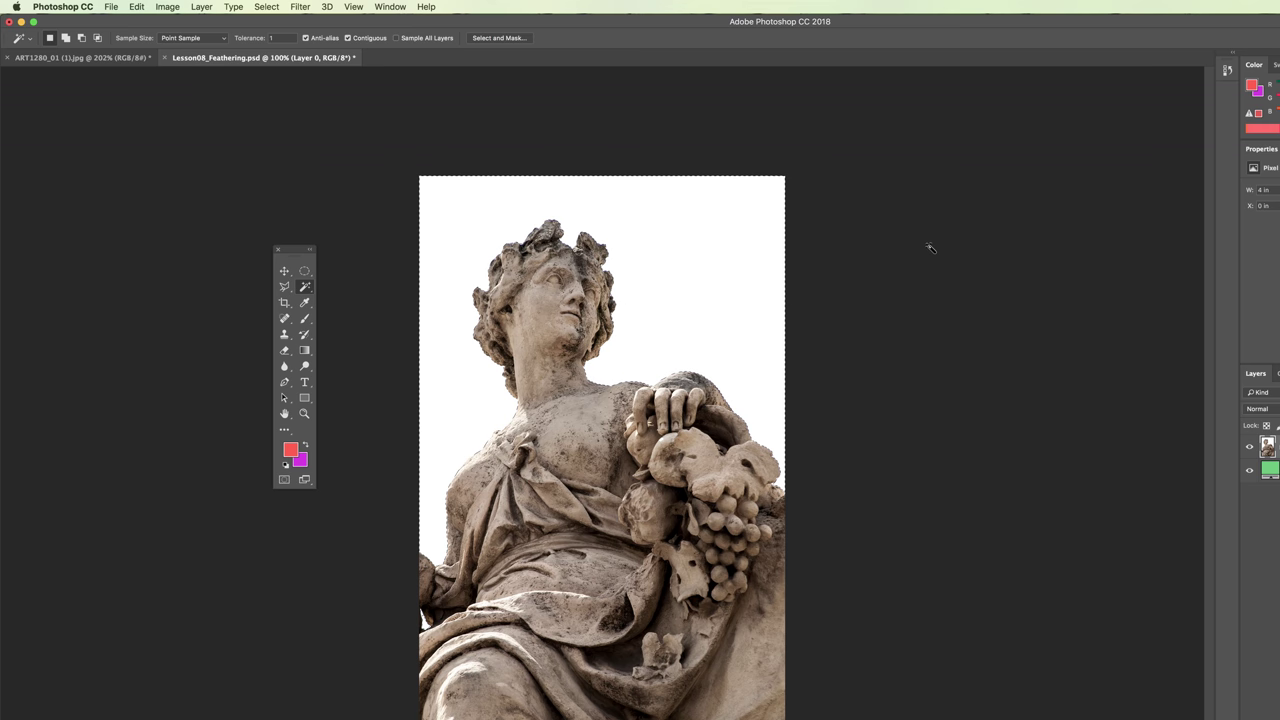
pyautogui.press('Delete')
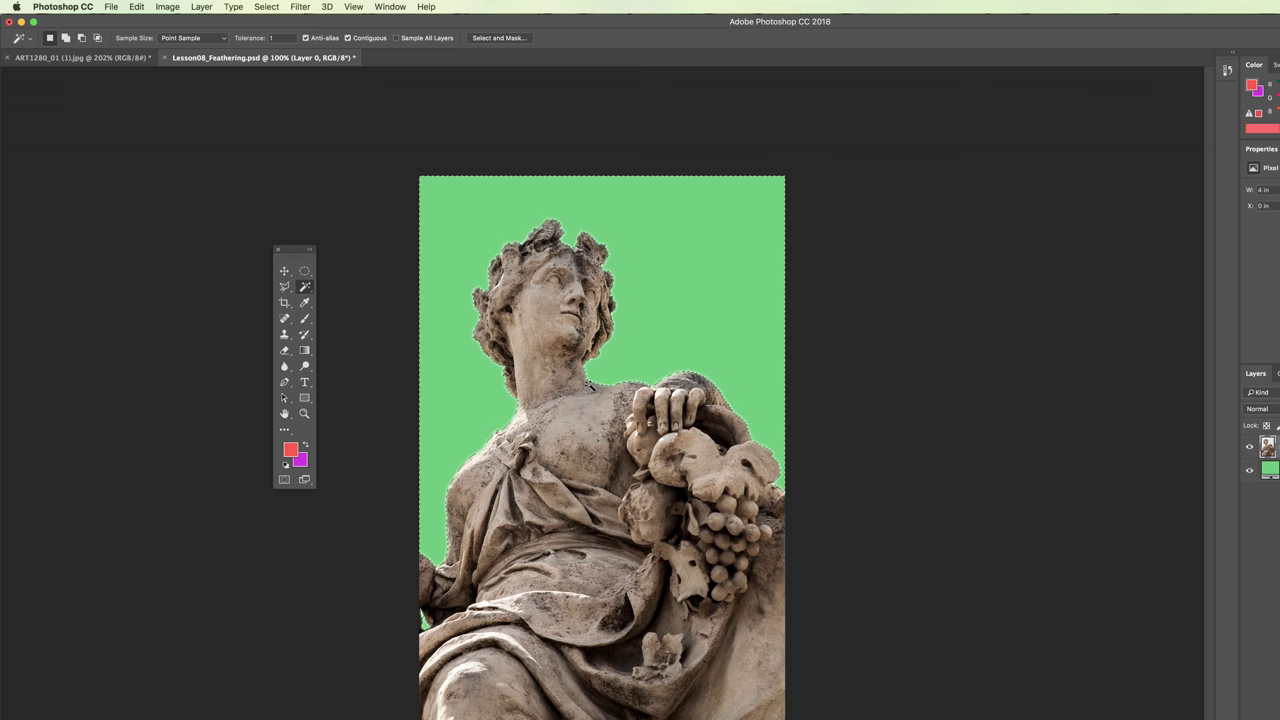
# Zoom to 400% on the statue's face and neck to inspect the pale edge fringe.
pyautogui.scroll(5, 588, 365)
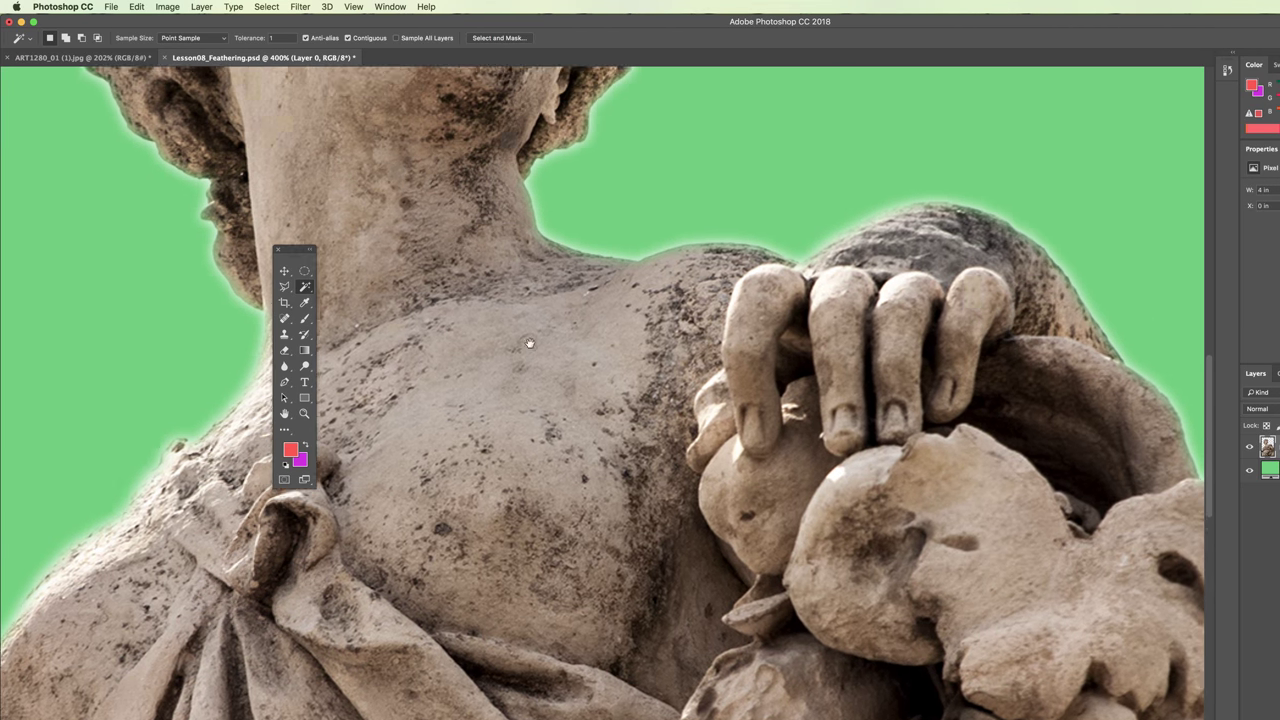
pyautogui.moveTo(529, 343); pyautogui.dragTo(622, 474)
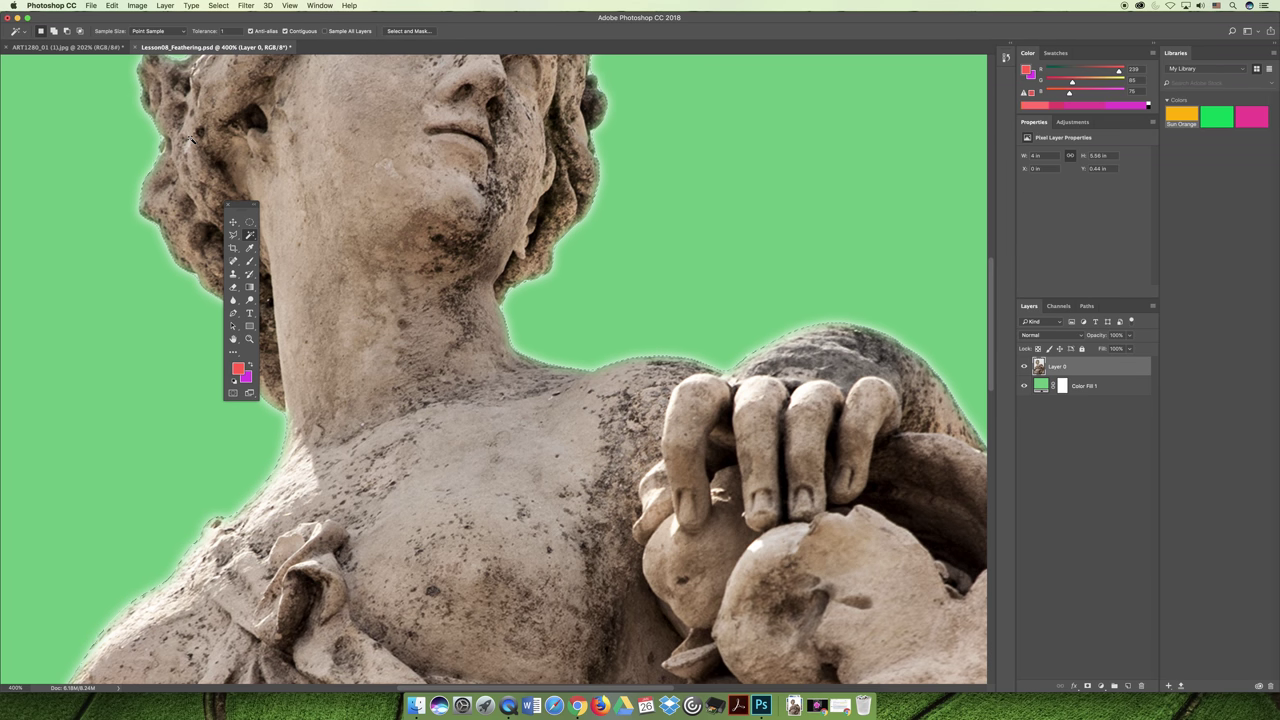
# Fit the image on screen and step back past the Clear and Feather, restoring the white background.
pyautogui.press('super+0')
pyautogui.click(112, 5)
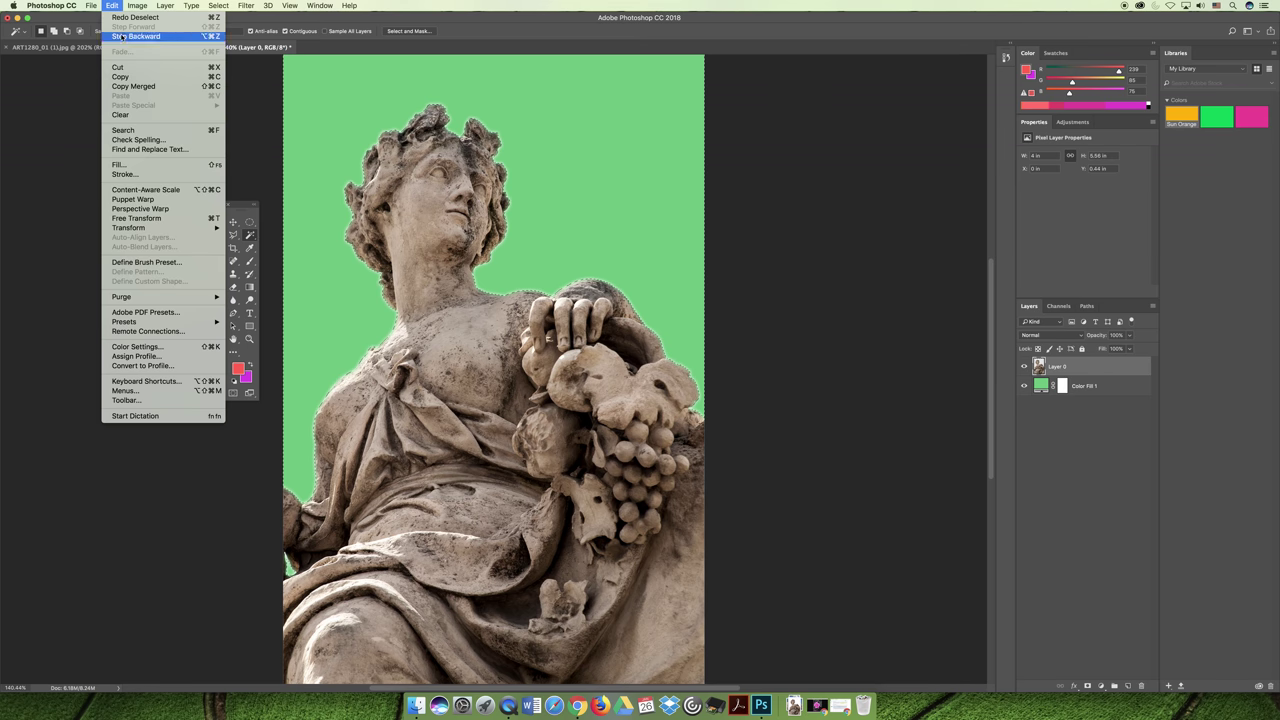
pyautogui.click(114, 5)
pyautogui.press('Delete')
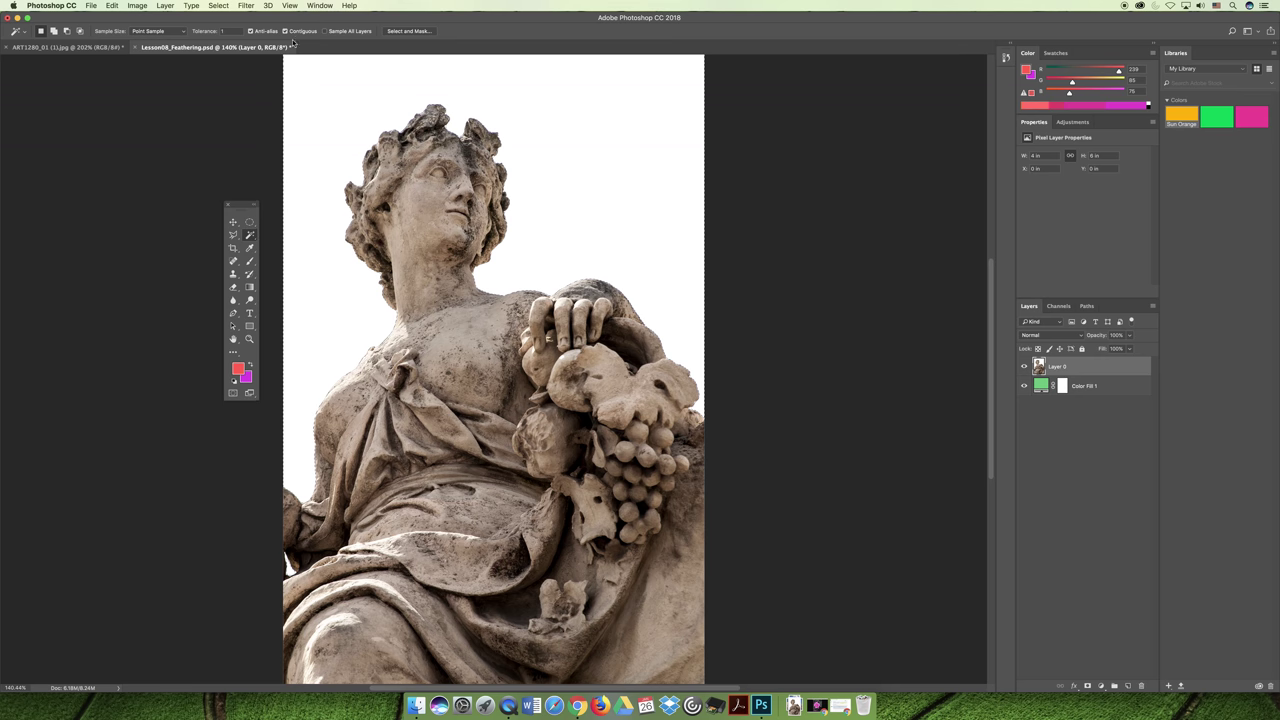
pyautogui.click(112, 5)
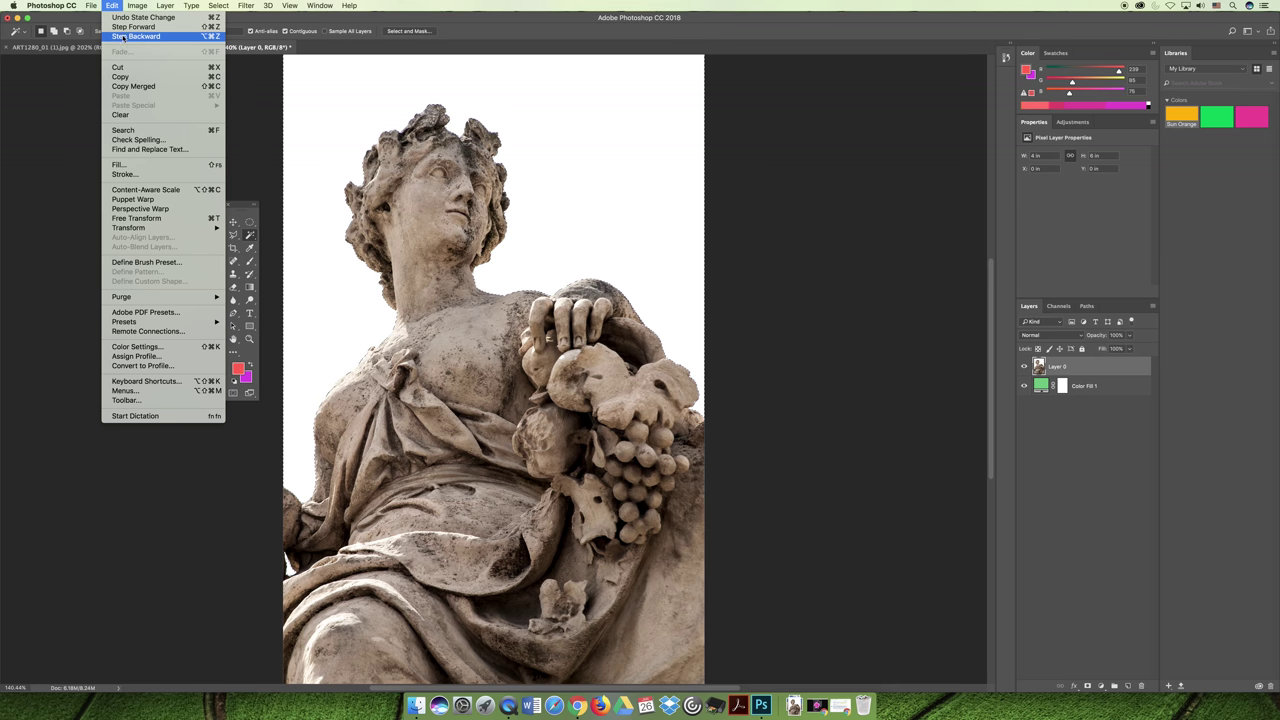
pyautogui.click(113, 5)
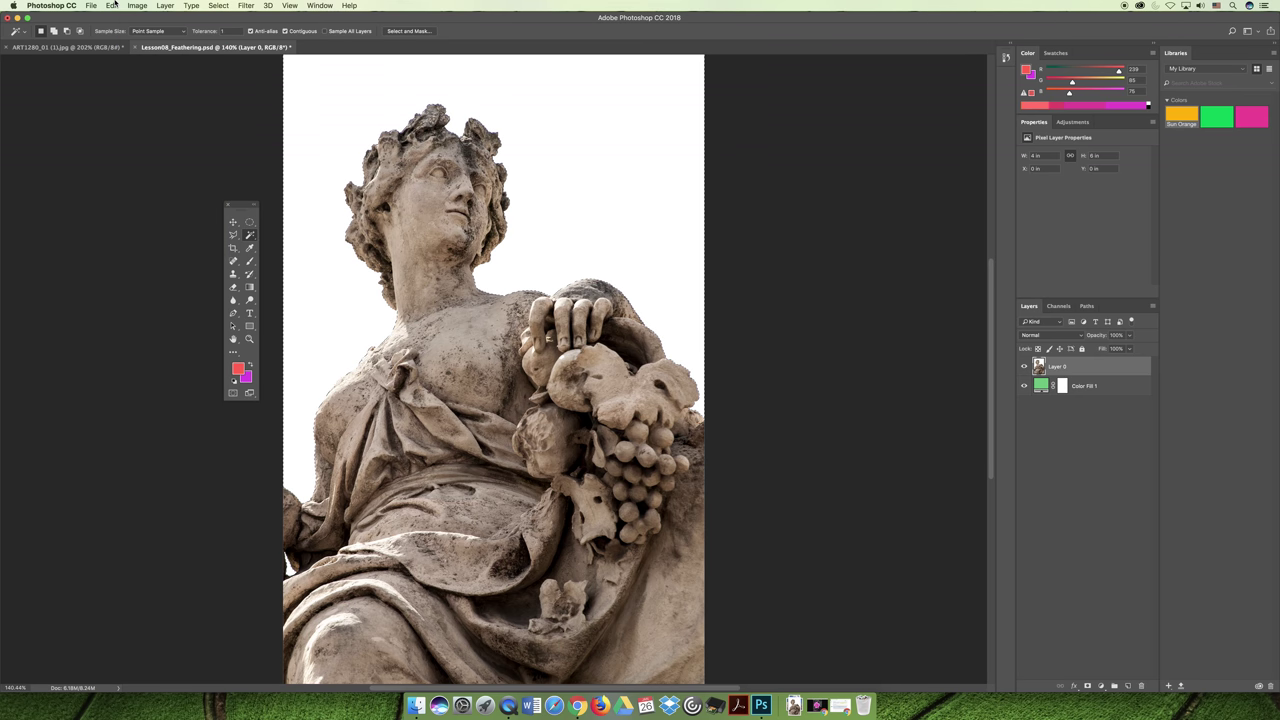
# Show the History panel as a floating panel, enlarged to list every step.
pyautogui.click(112, 5)
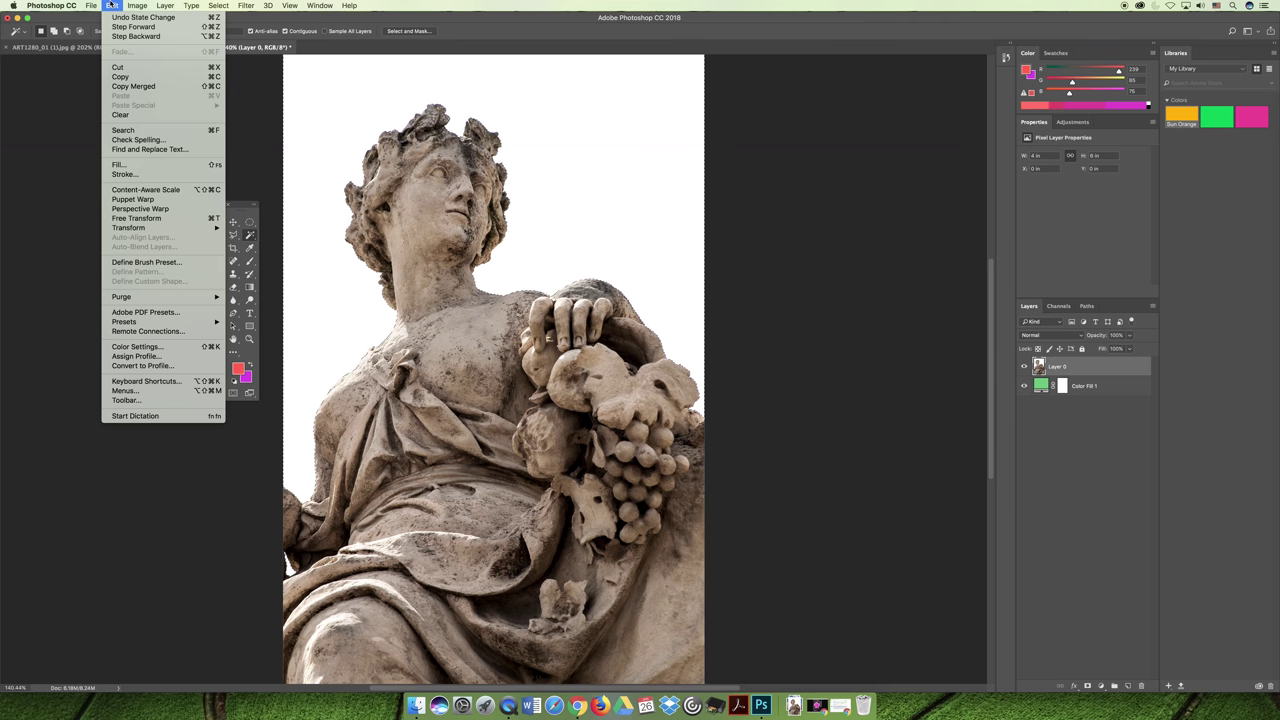
pyautogui.click(112, 5)
pyautogui.click(319, 5)
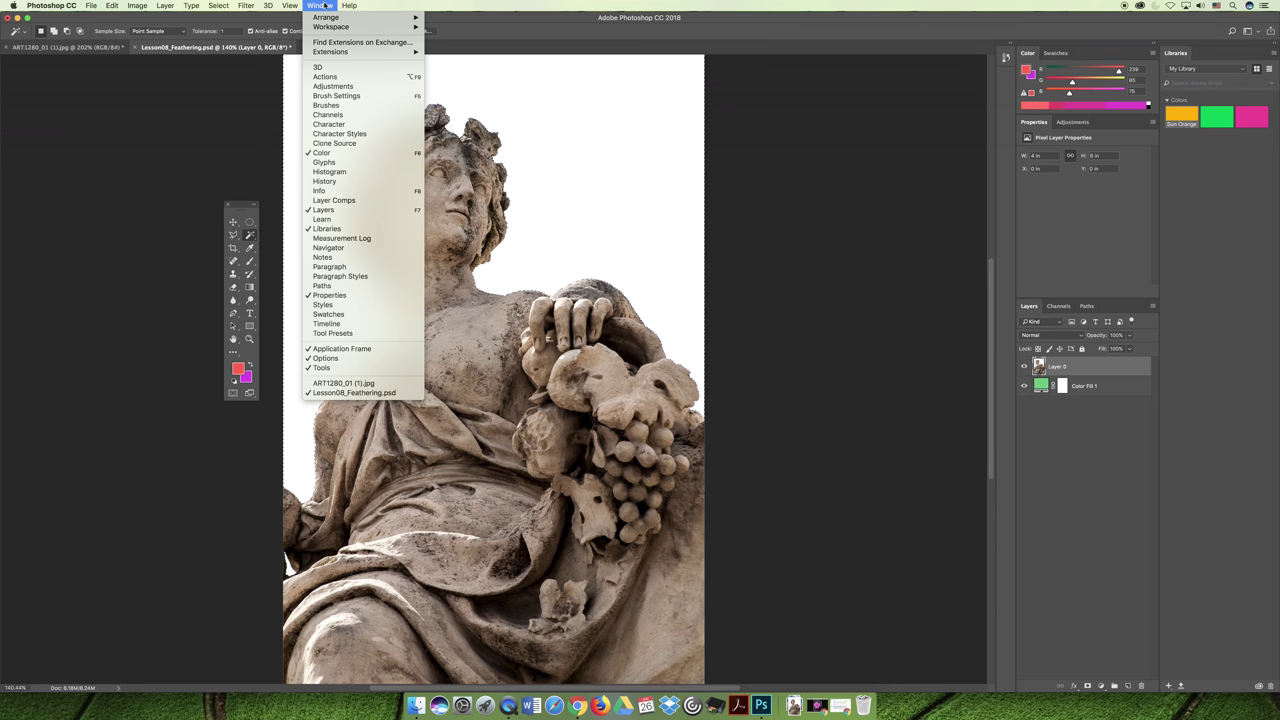
pyautogui.click(325, 181)
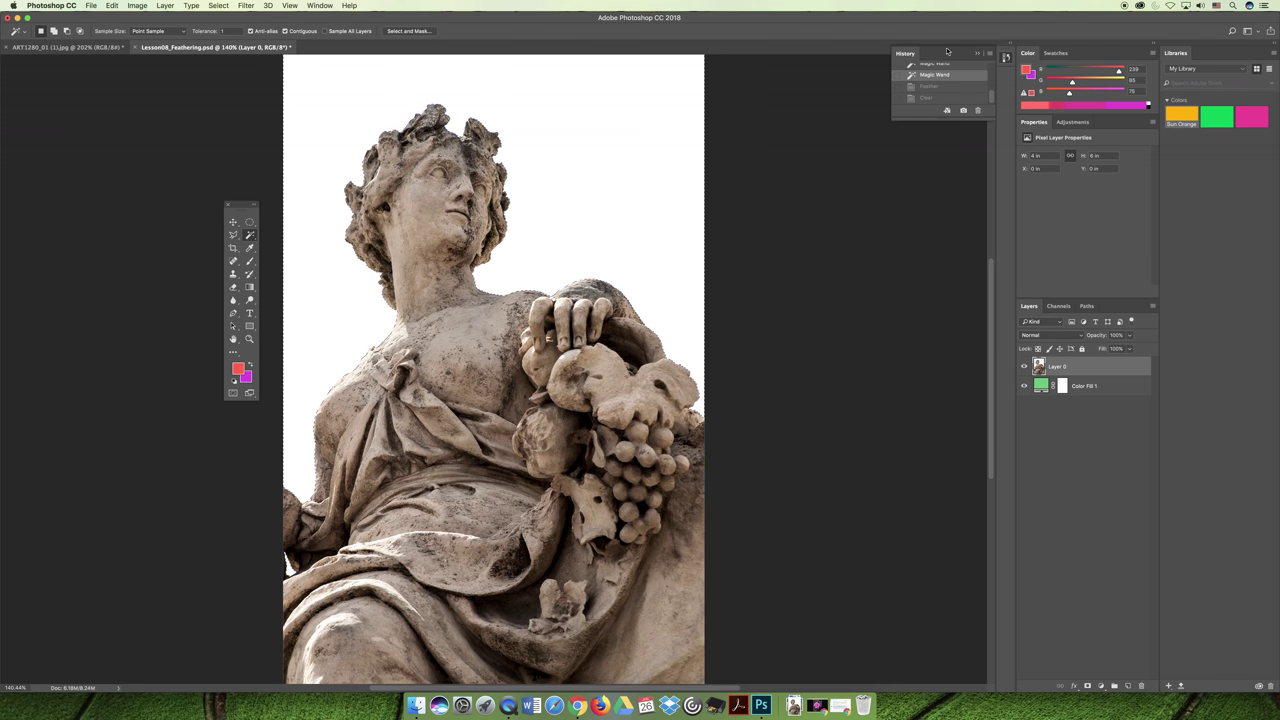
pyautogui.moveTo(947, 51); pyautogui.dragTo(851, 78)
pyautogui.moveTo(849, 142); pyautogui.dragTo(857, 244)
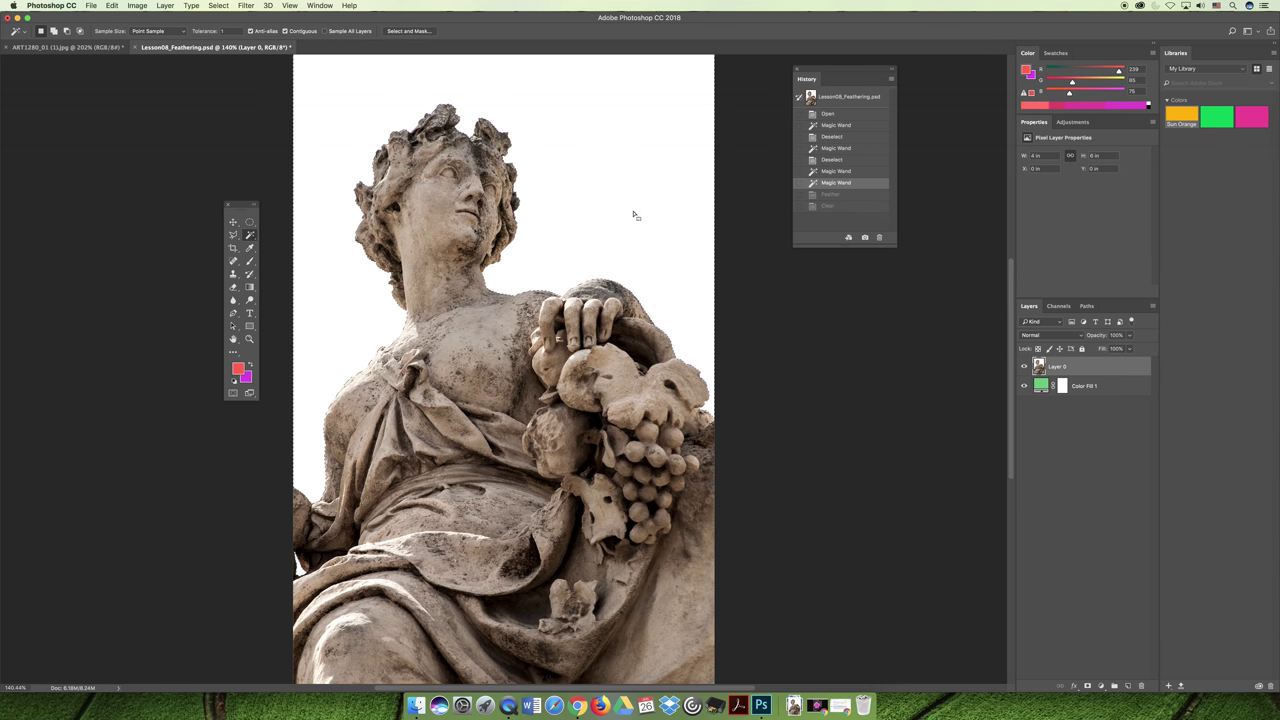
# Invert the selection onto the statue, feather it, and delete it, leaving a green silhouette.
pyautogui.click(218, 5)
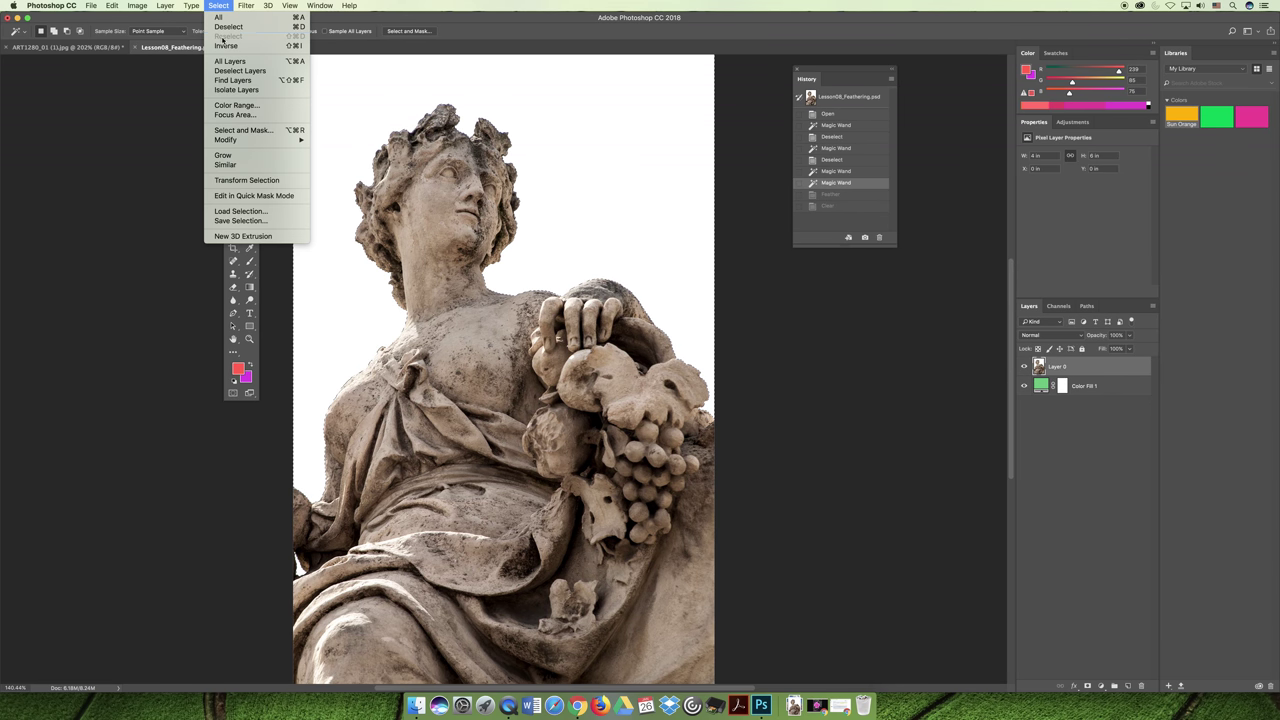
pyautogui.click(222, 45)
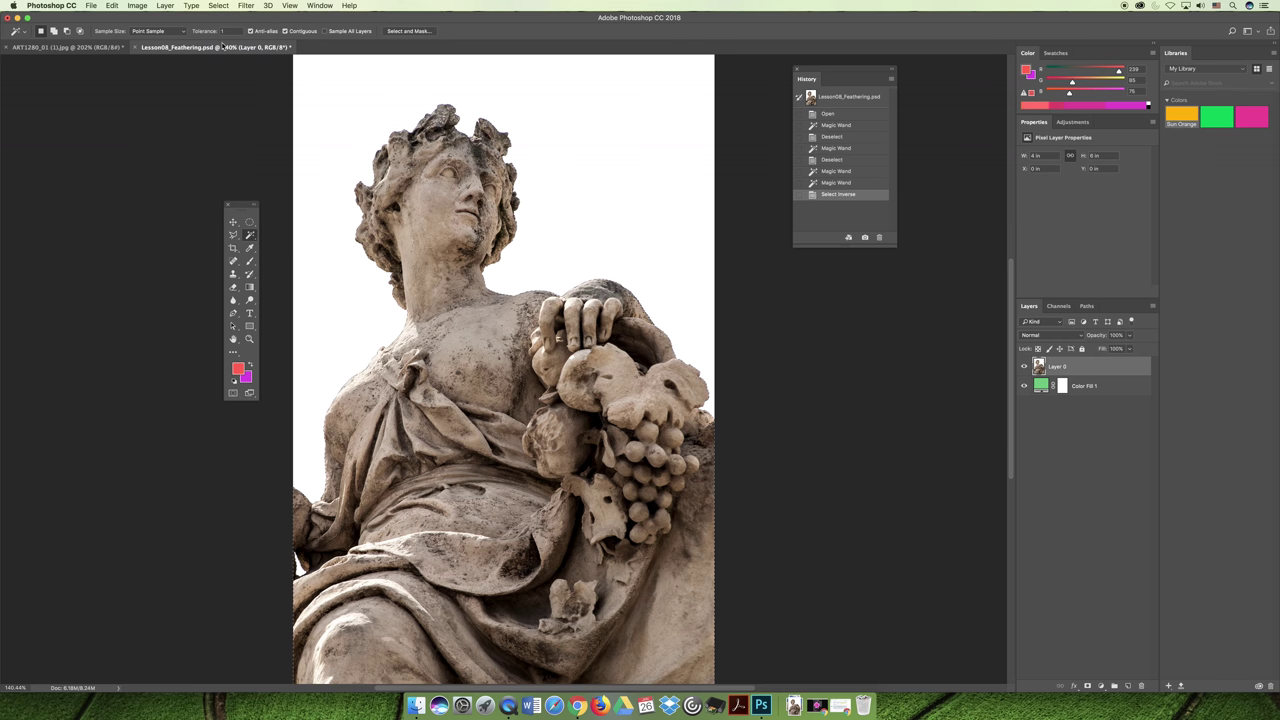
pyautogui.click(218, 5)
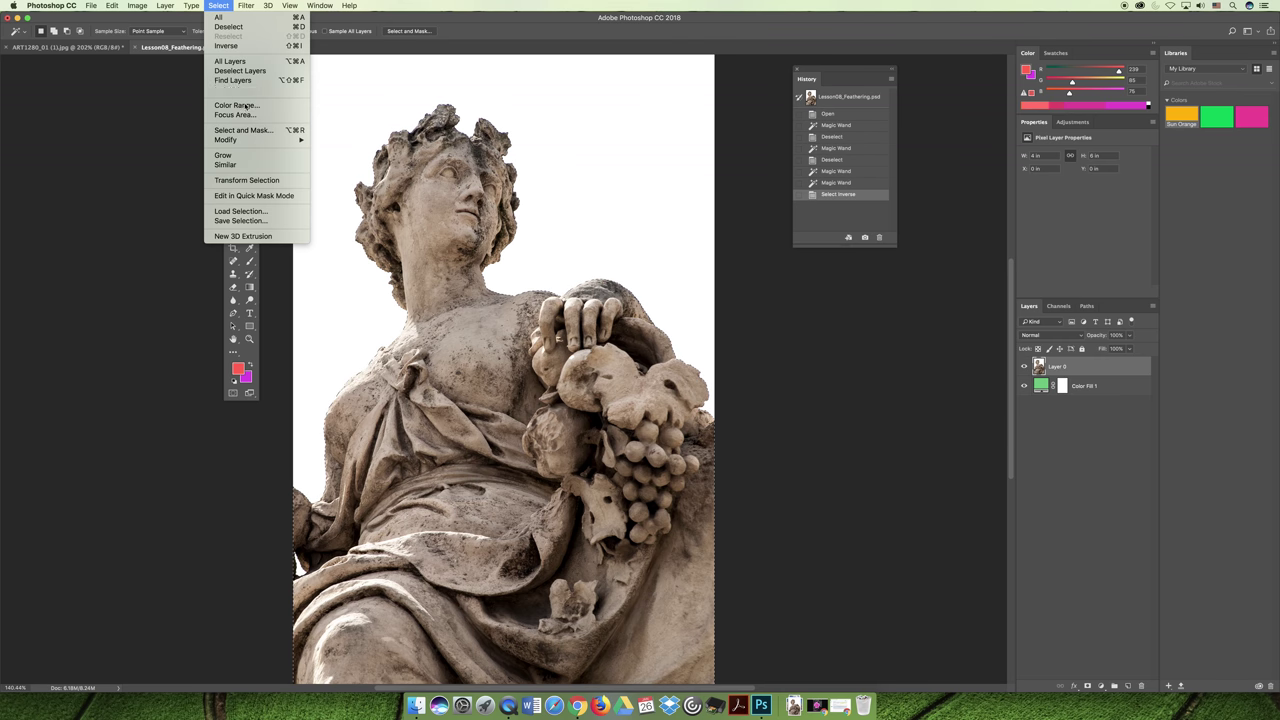
pyautogui.moveTo(257, 142)
pyautogui.click(335, 177)
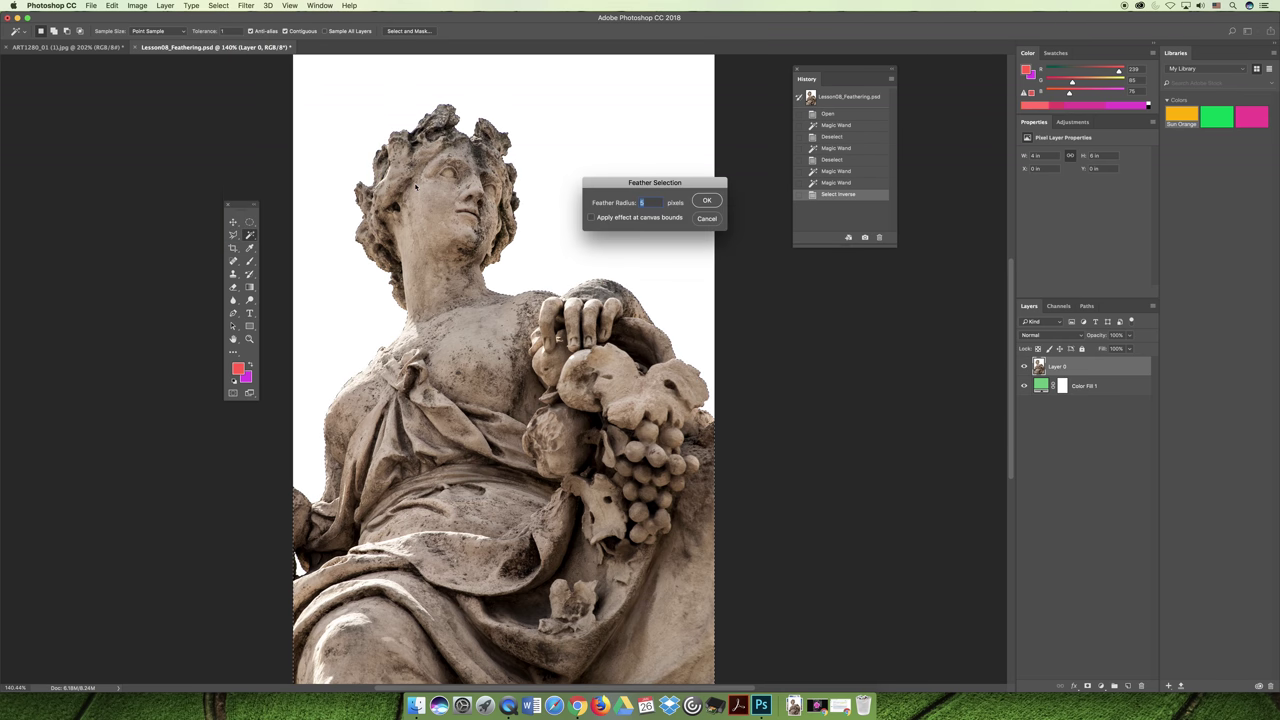
pyautogui.click(714, 202)
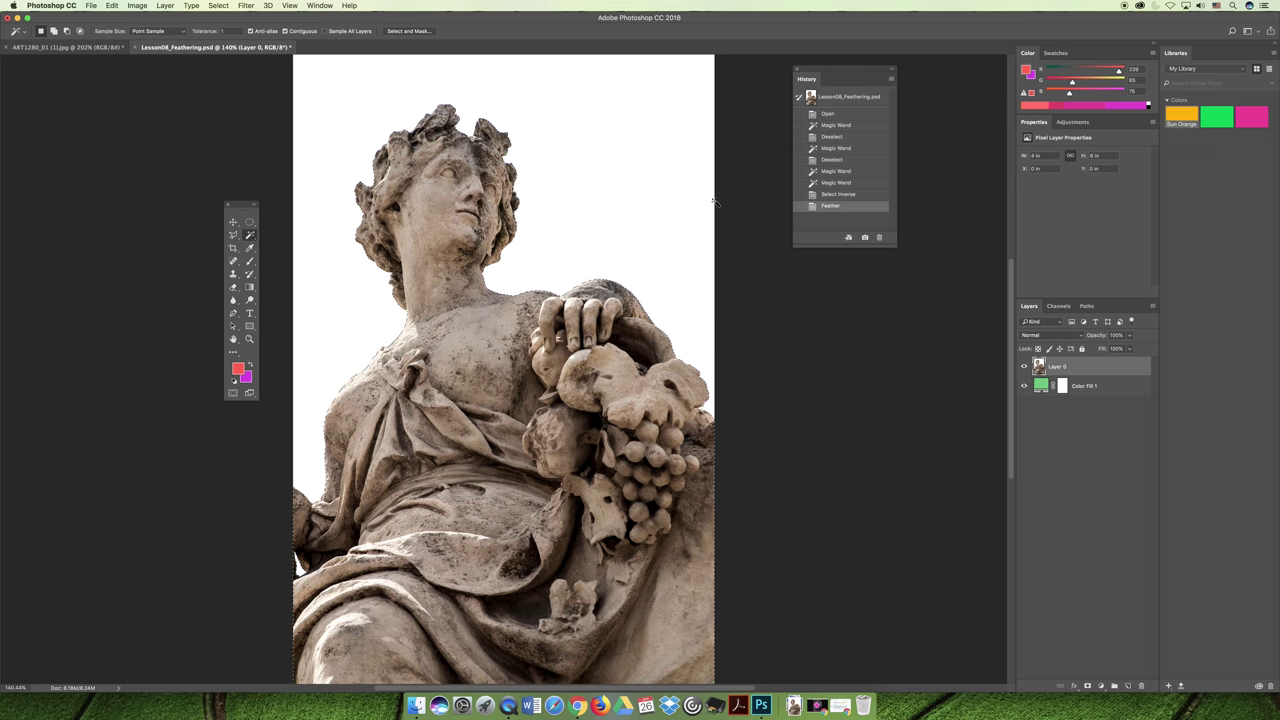
pyautogui.press('Delete')
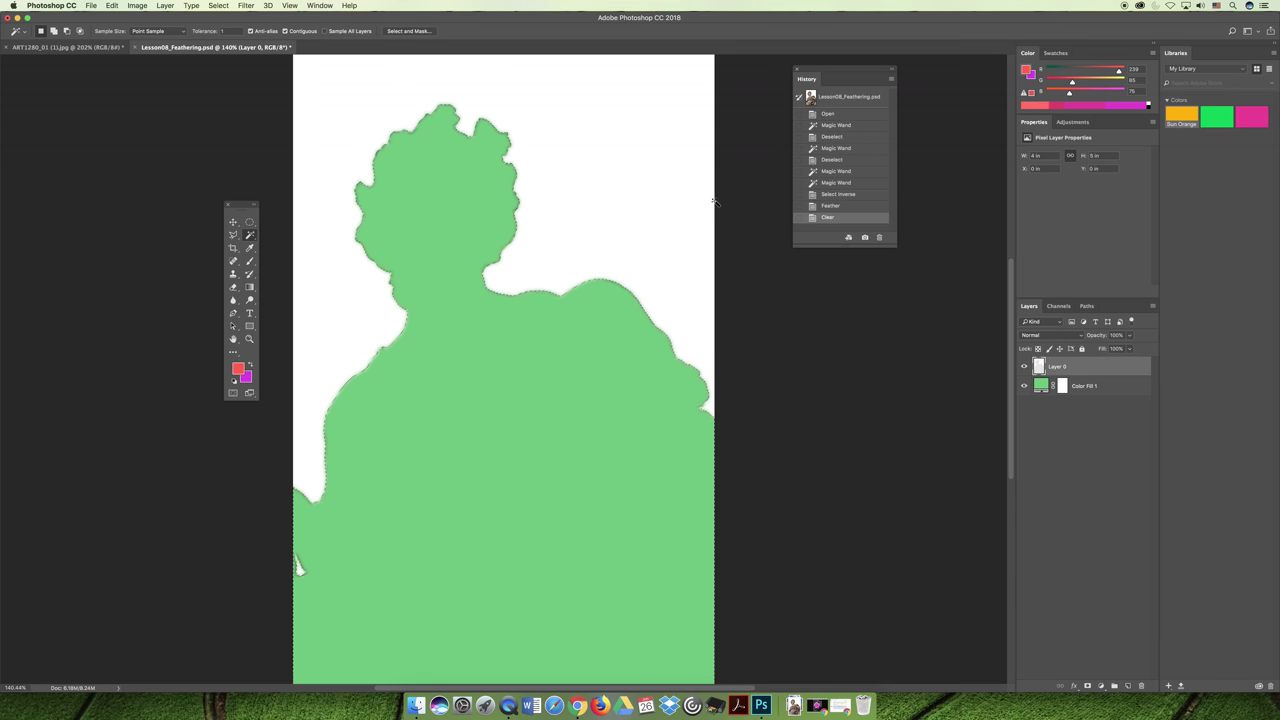
# Restore the statue, re-invert to the white background and delete it, then deselect and undo that.
pyautogui.press('super+z')
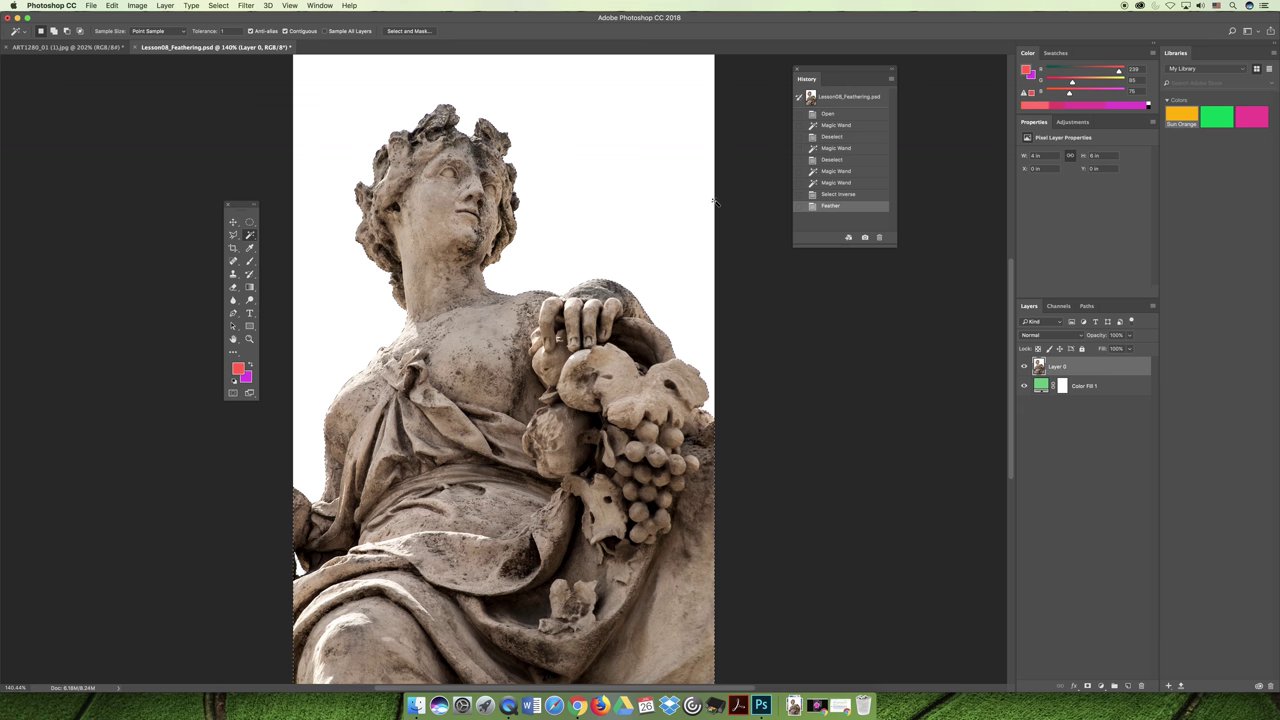
pyautogui.click(218, 6)
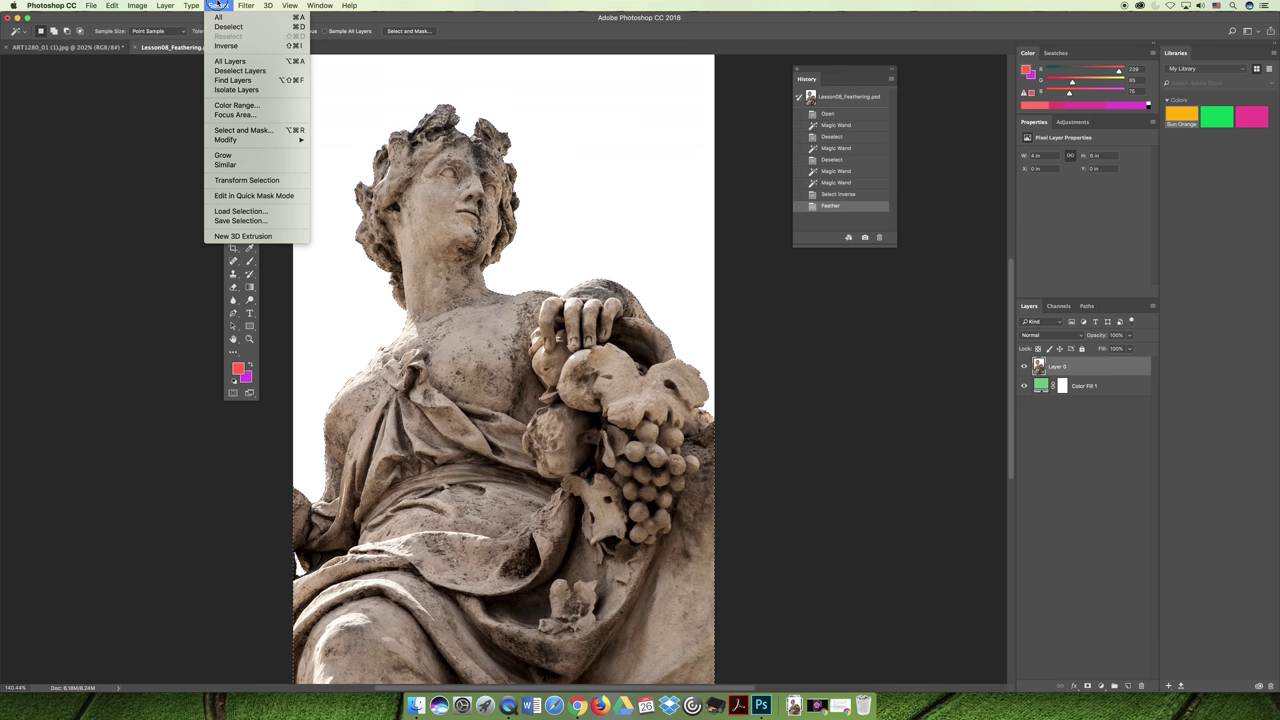
pyautogui.click(228, 45)
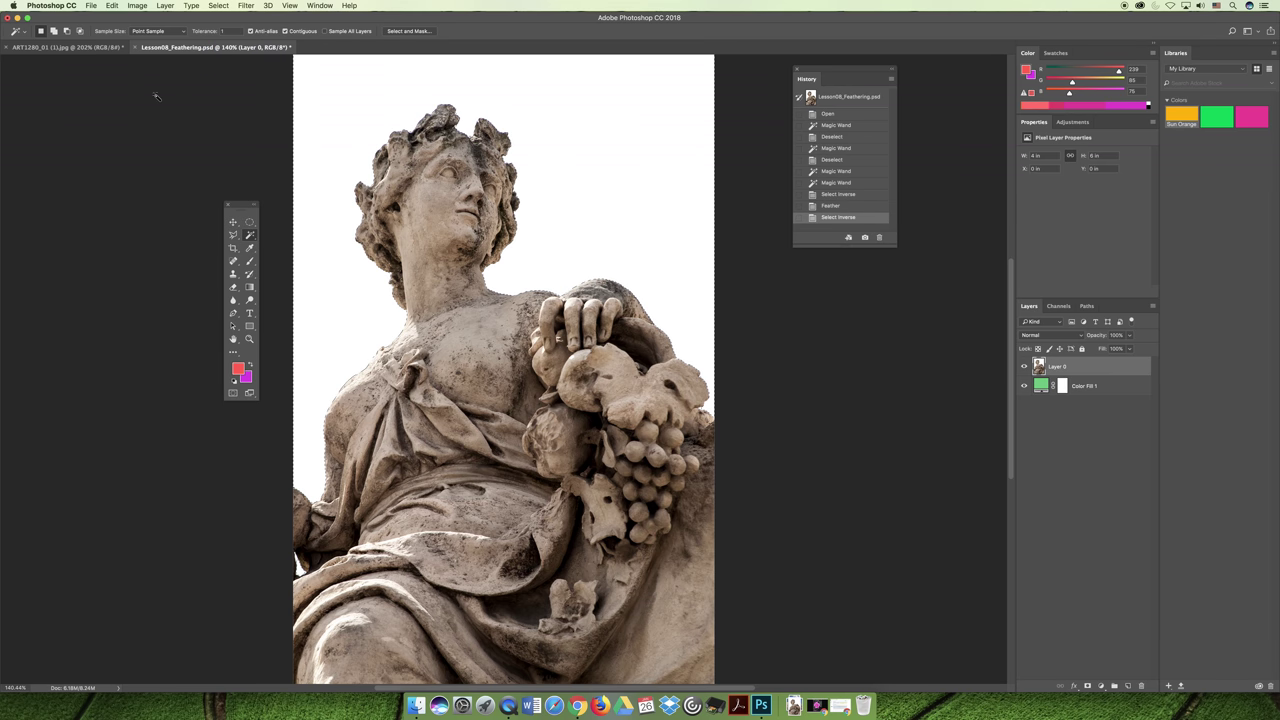
pyautogui.press('Delete')
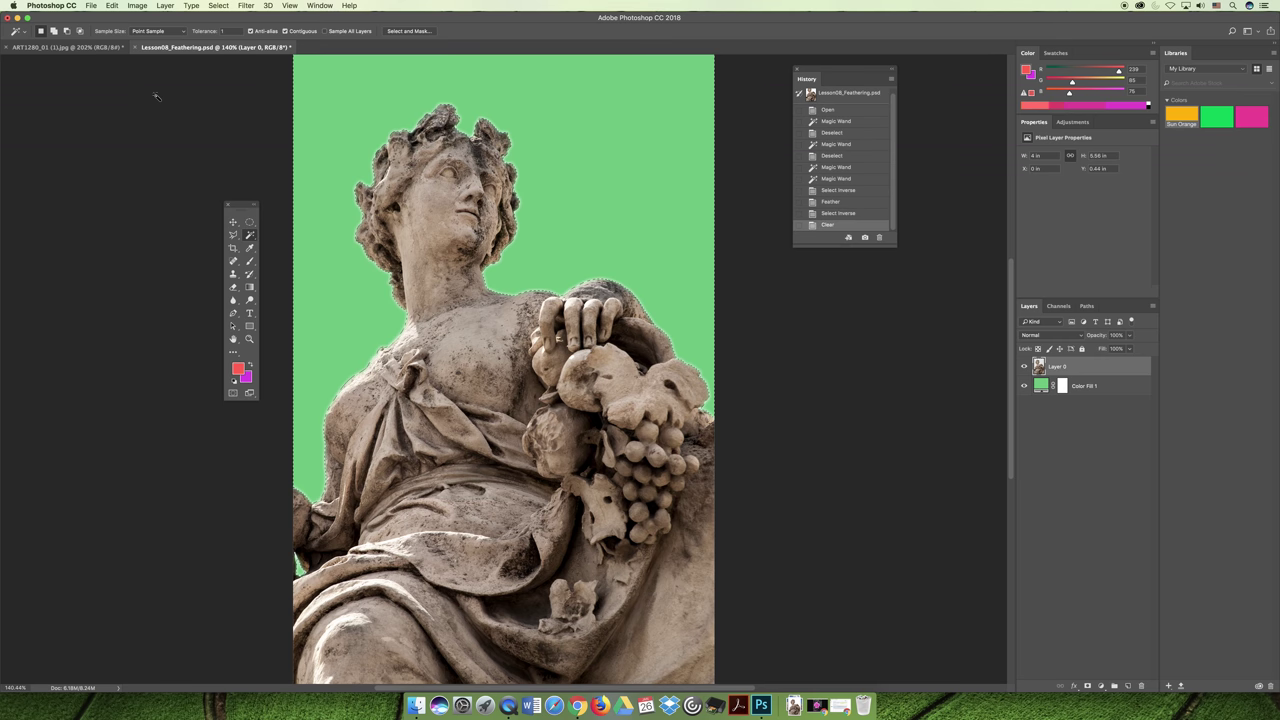
pyautogui.press('super+d')
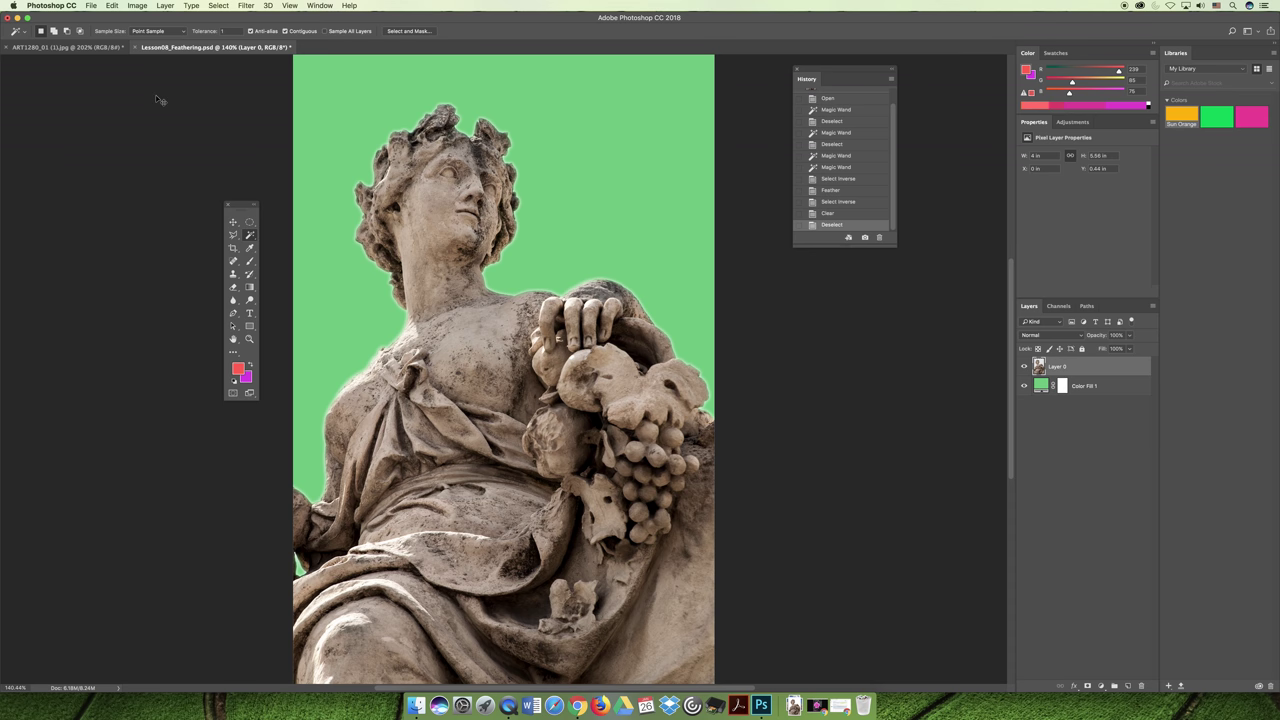
pyautogui.press('super+z')
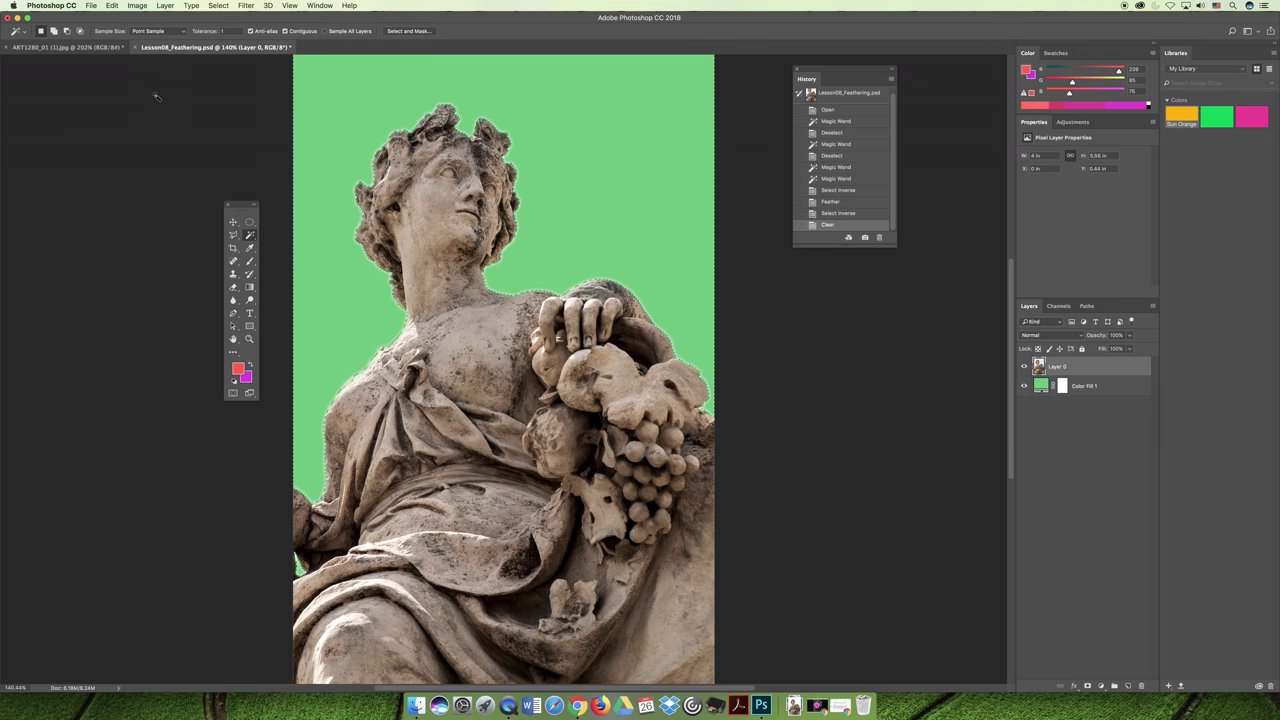
# Undo the background deletion, the second inversion and the feathering.
pyautogui.click(108, 5)
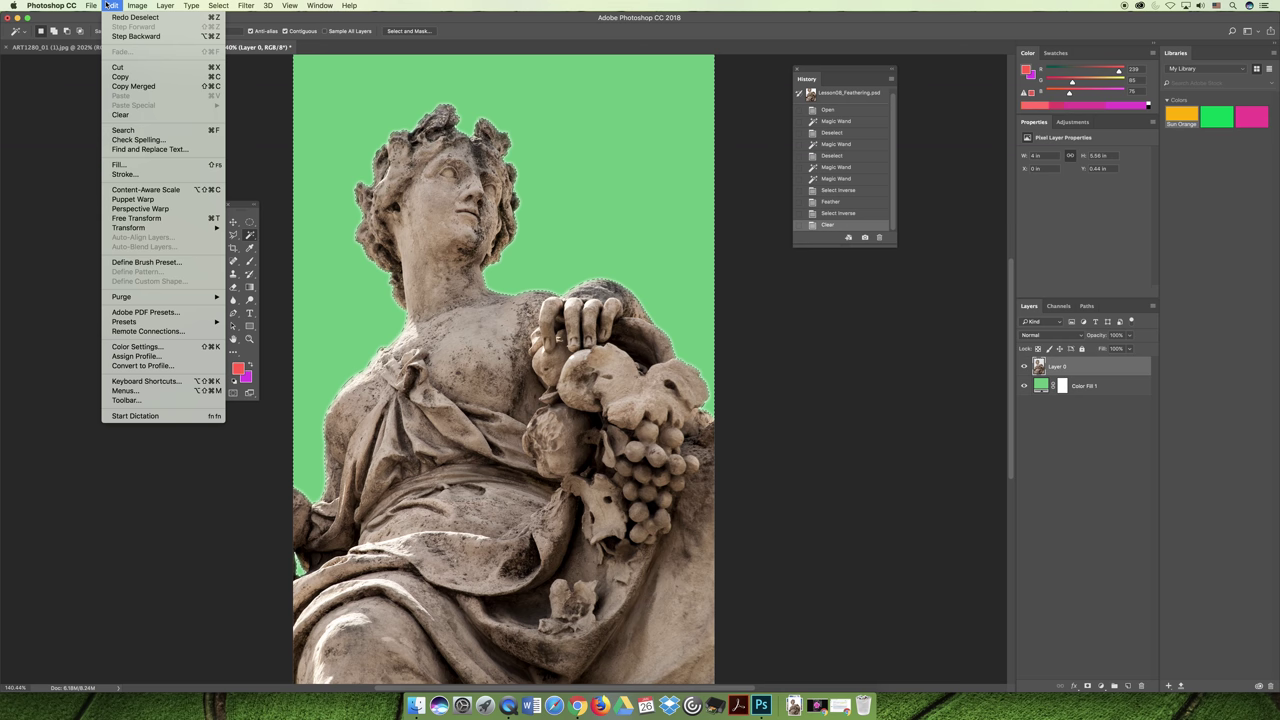
pyautogui.click(118, 38)
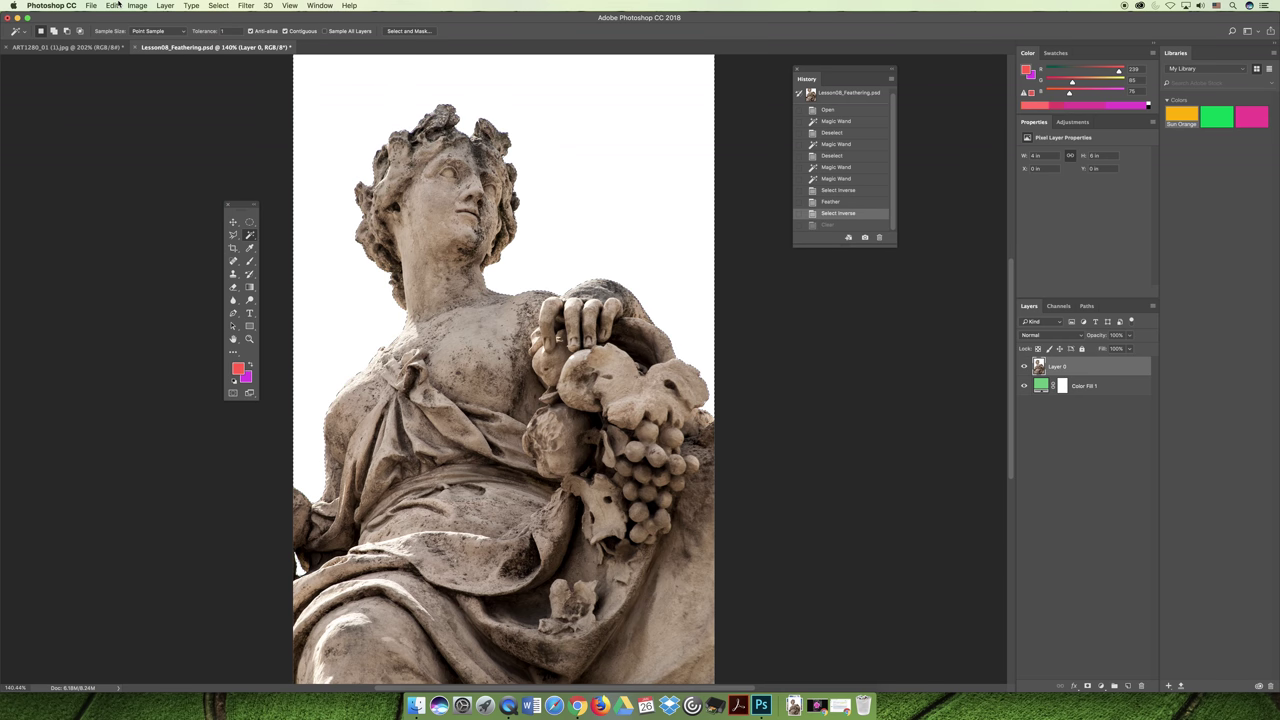
pyautogui.click(117, 5)
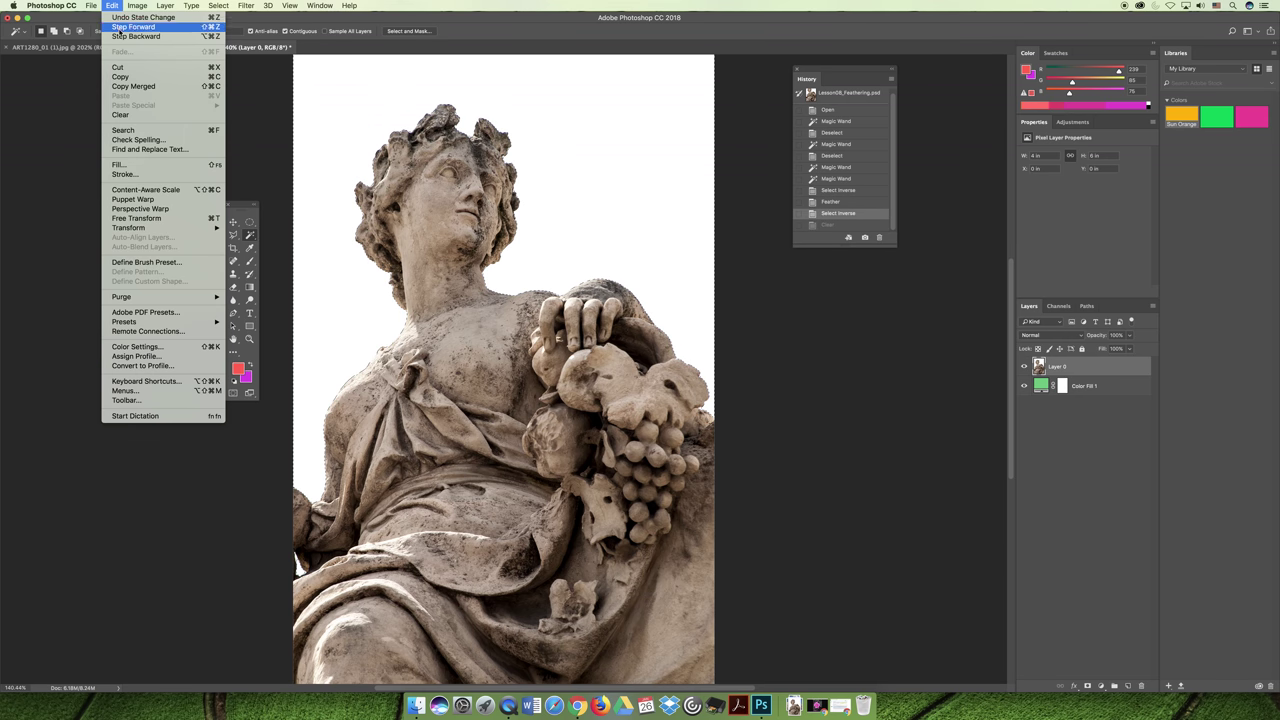
pyautogui.click(118, 36)
pyautogui.click(115, 5)
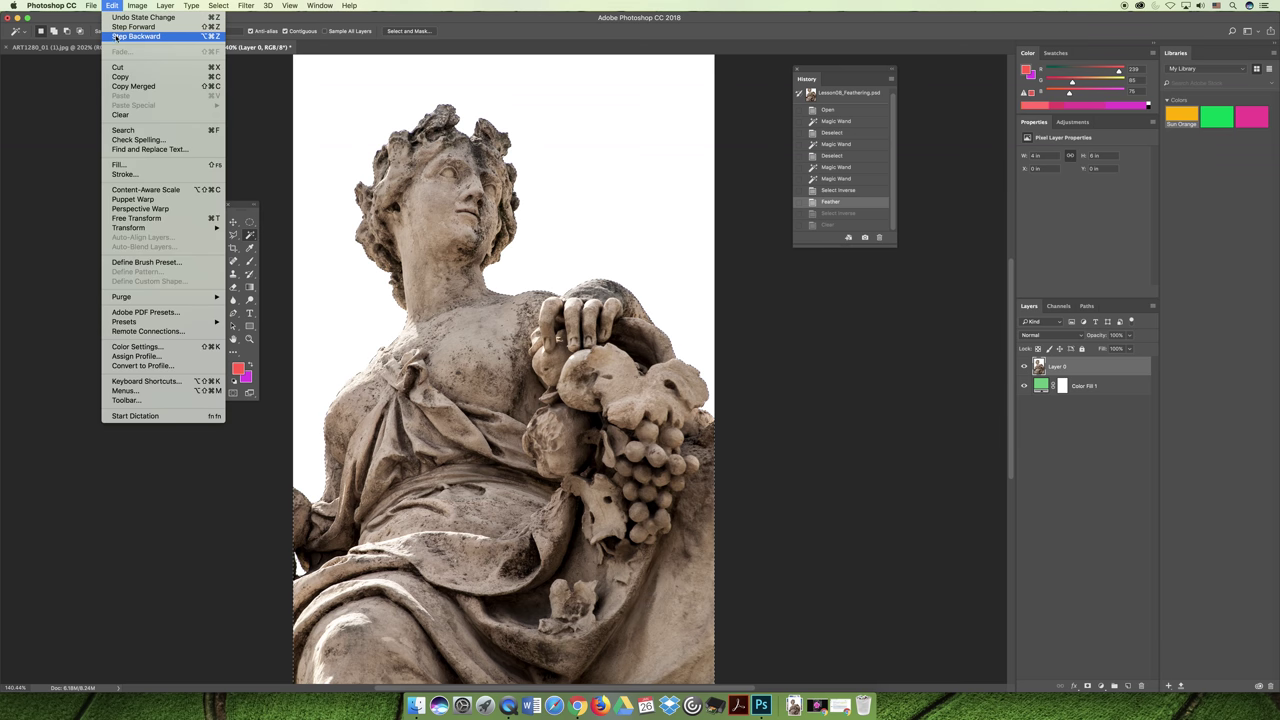
pyautogui.click(118, 36)
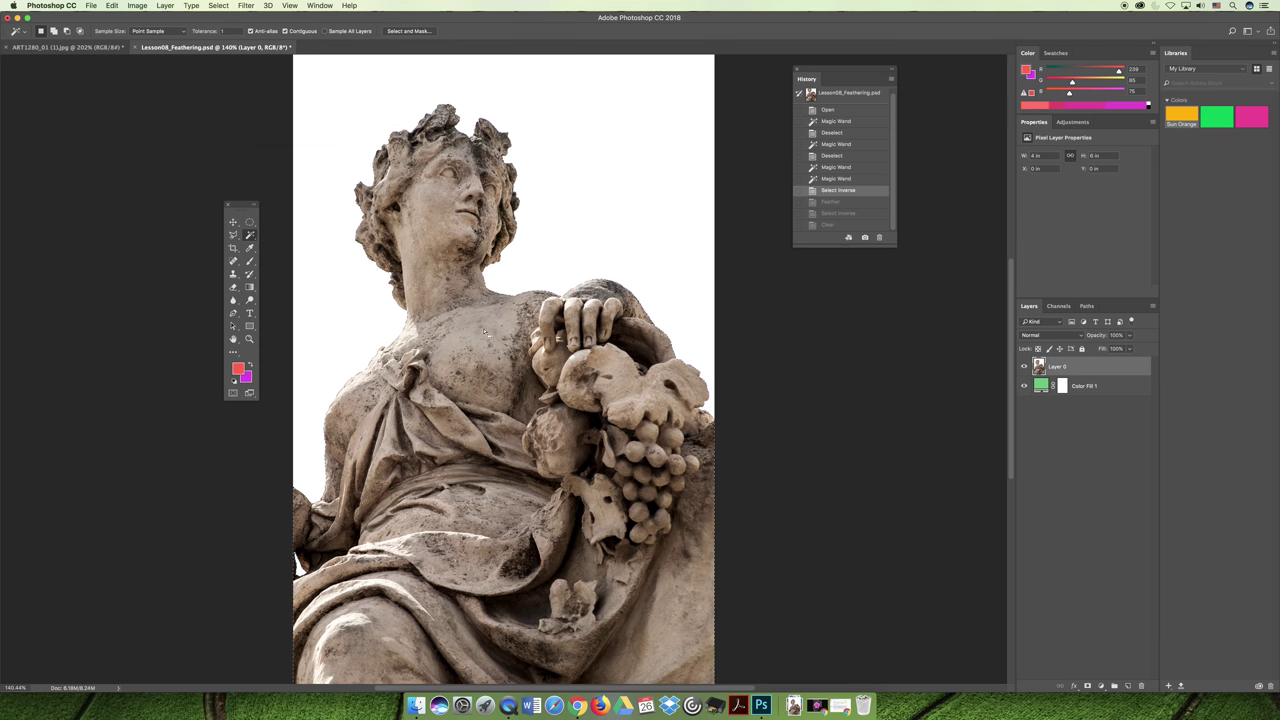
# Apply Select Inverse twice so the statue ends up selected.
pyautogui.click(219, 6)
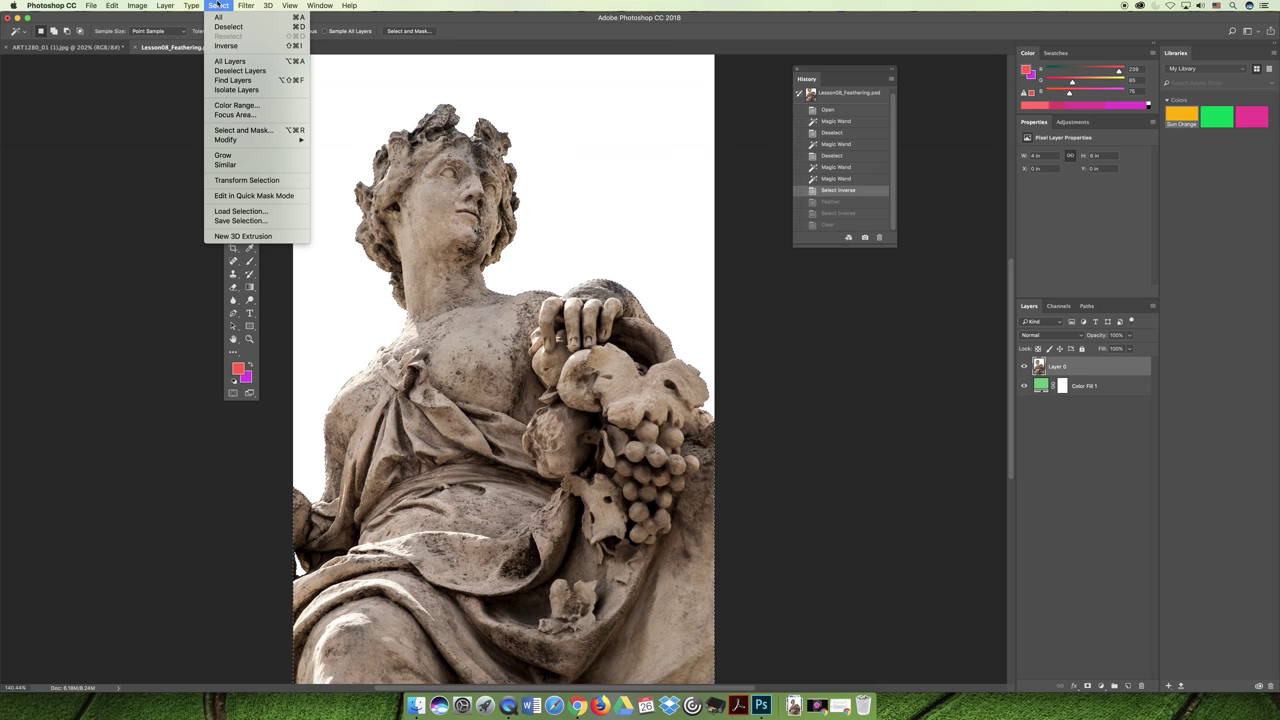
pyautogui.click(224, 46)
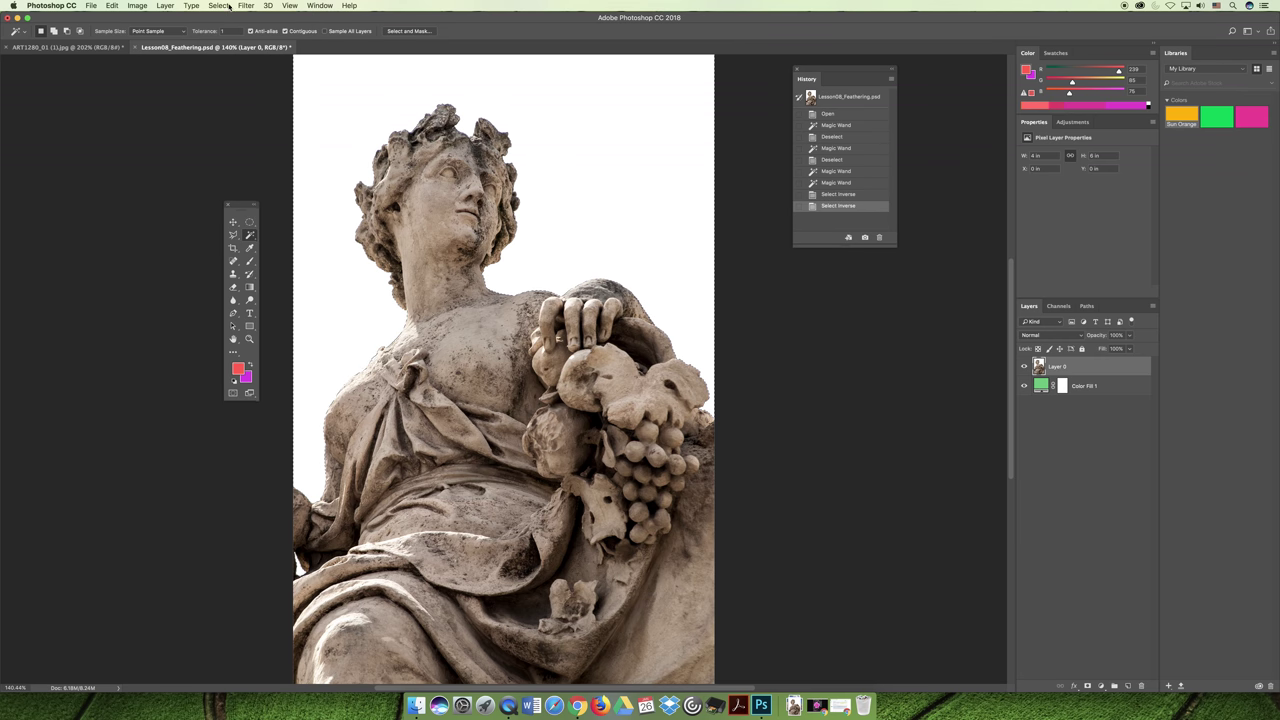
pyautogui.click(219, 5)
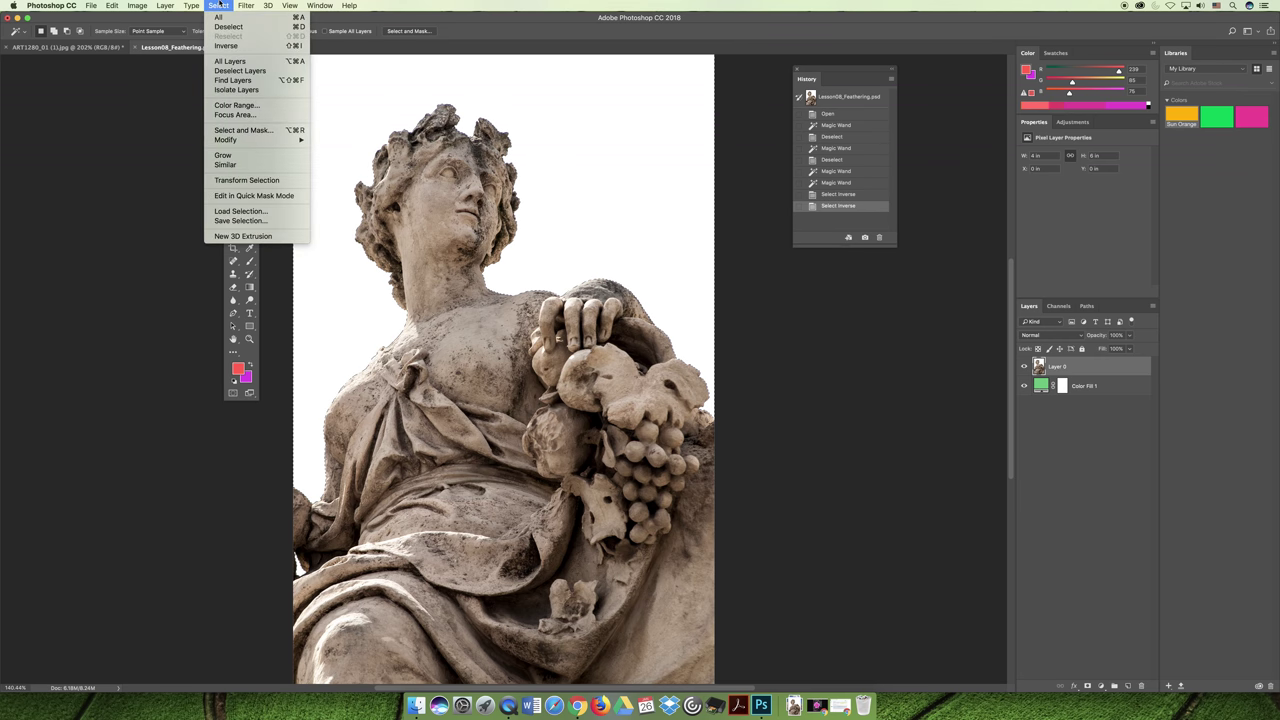
pyautogui.click(226, 46)
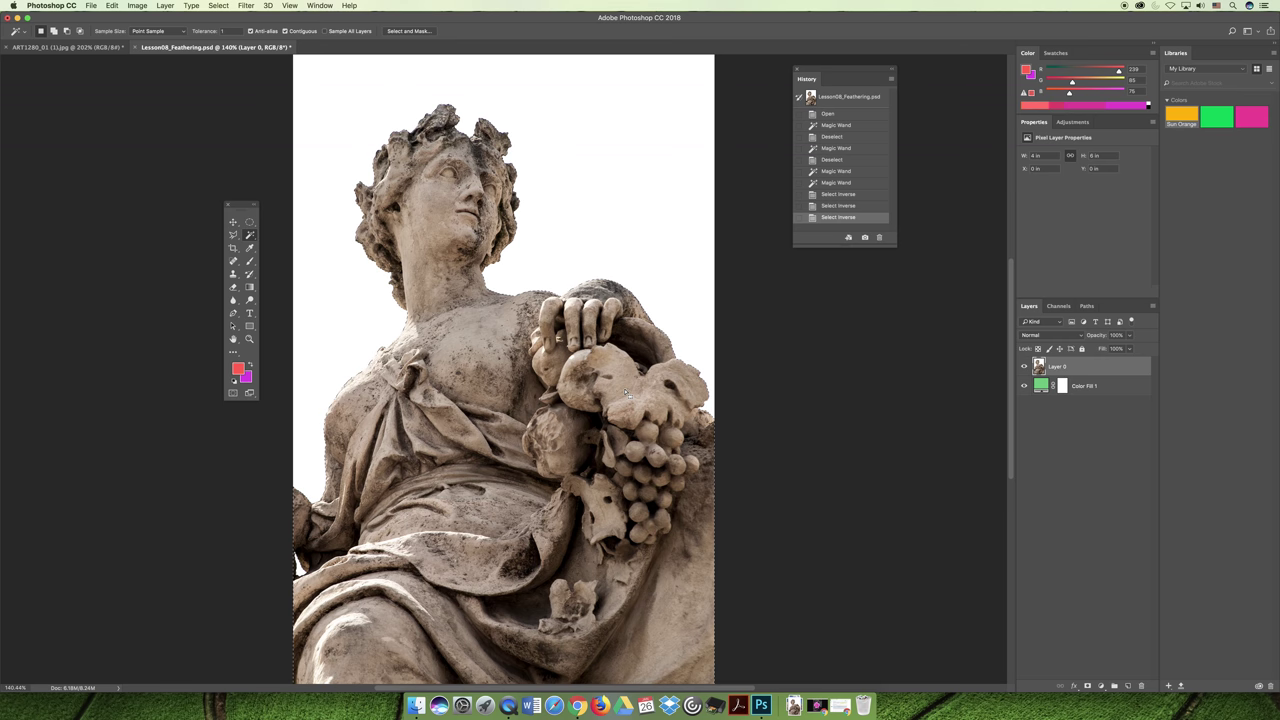
pyautogui.click(216, 5)
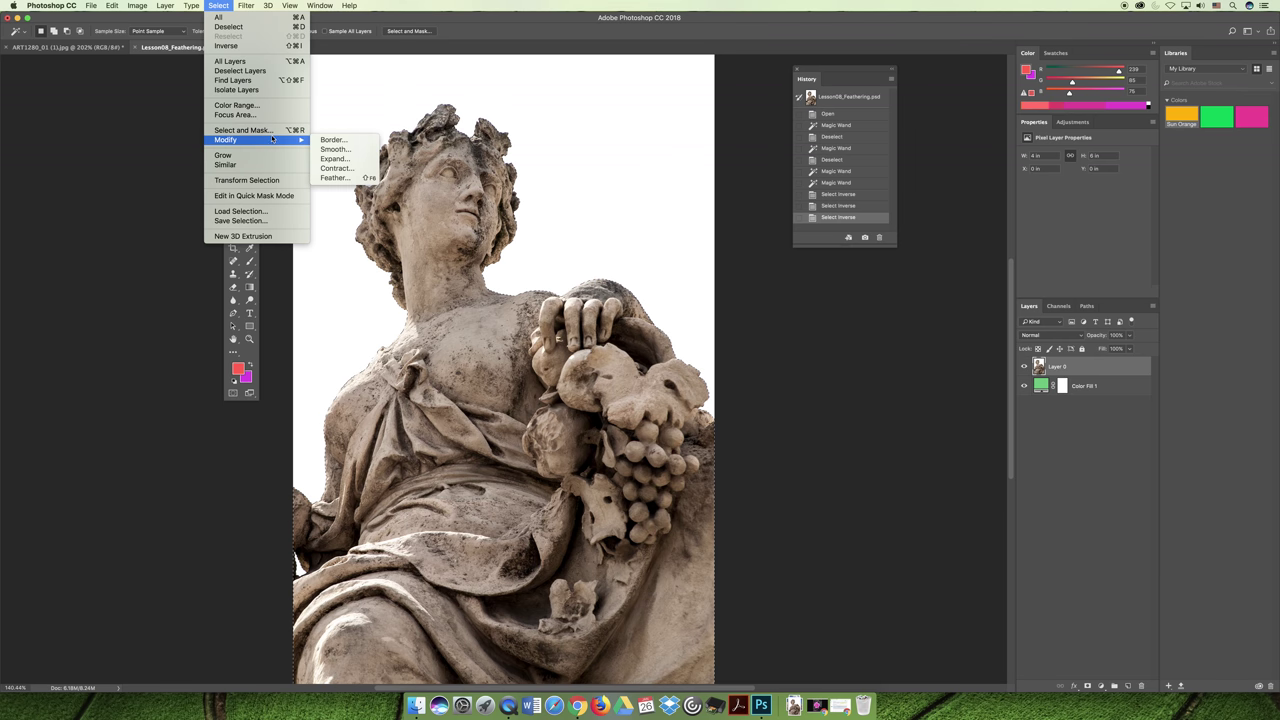
# Contract the statue selection by 10 pixels, with the Contract dialog moved off the statue.
pyautogui.moveTo(280, 140)
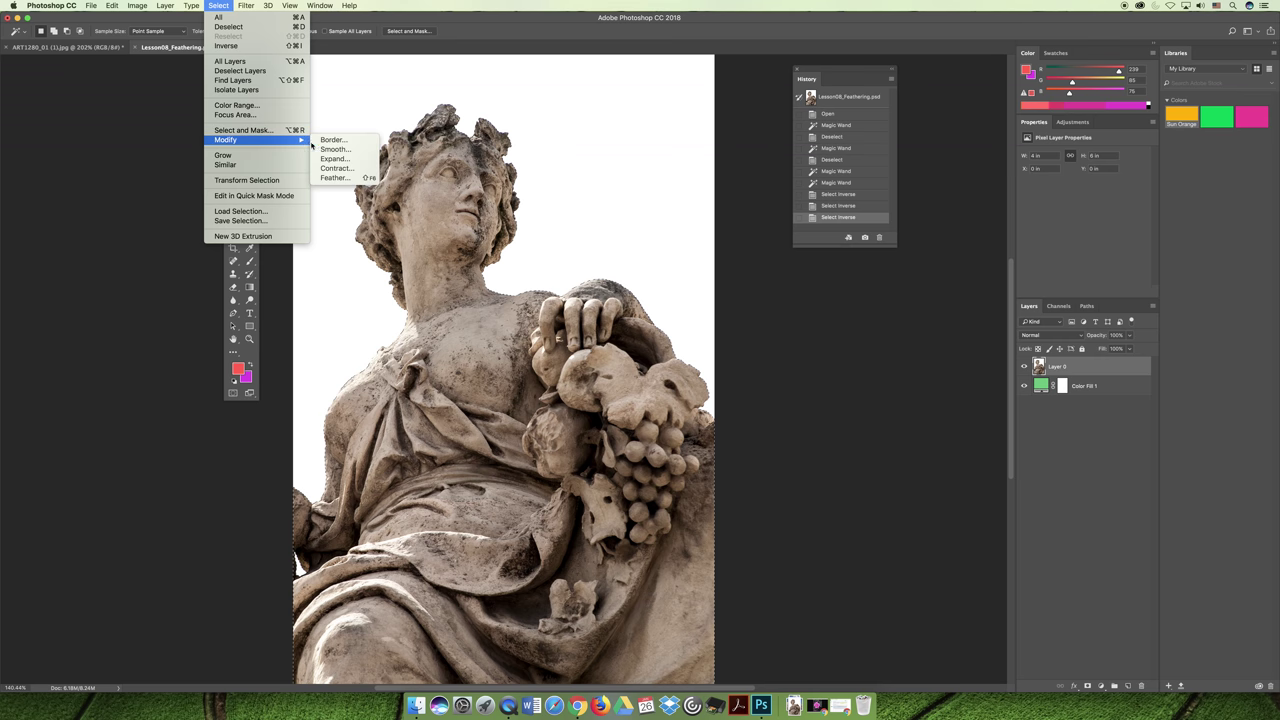
pyautogui.click(337, 170)
pyautogui.moveTo(697, 316); pyautogui.dragTo(750, 297)
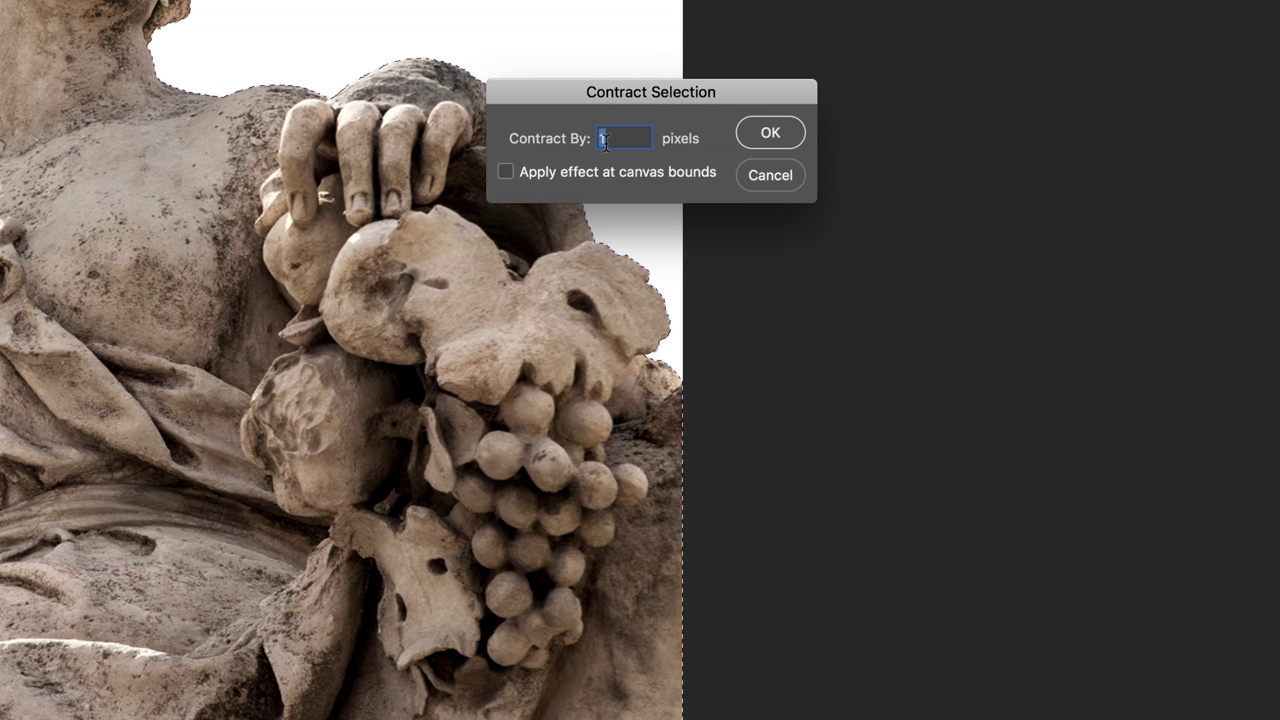
pyautogui.write('0')
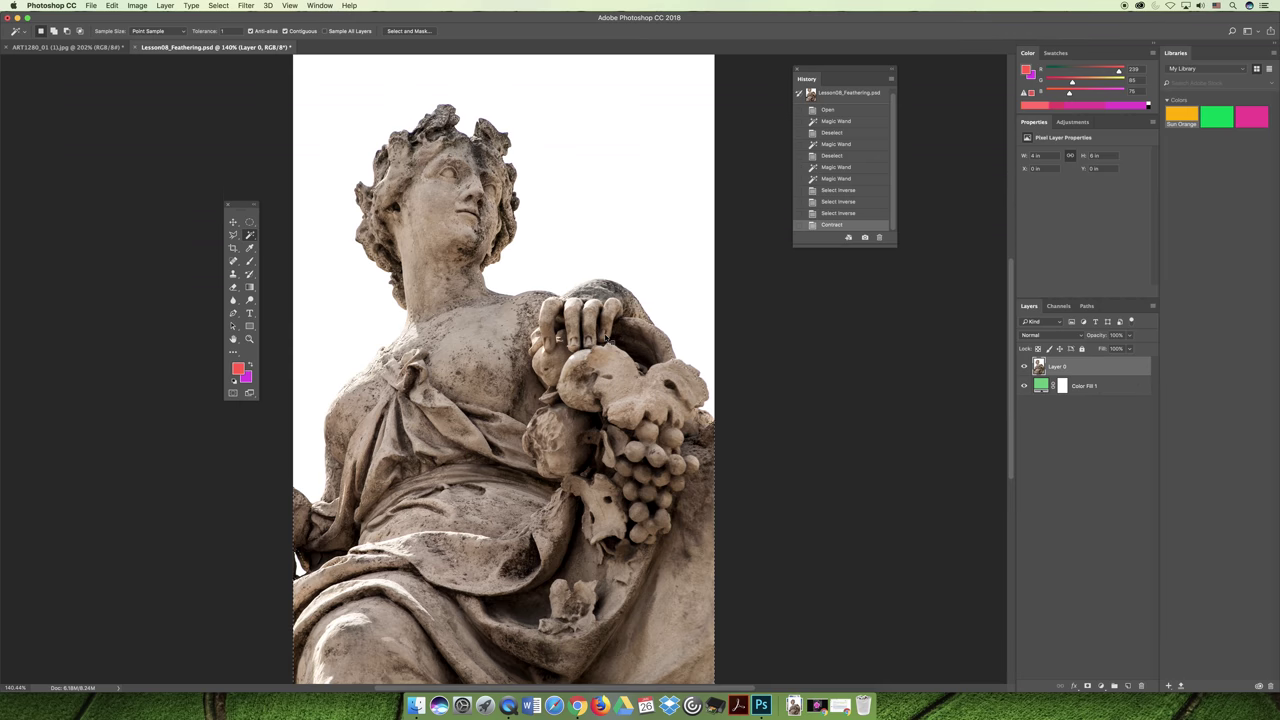
# Undo the 10-pixel contraction and contract the statue selection by 4 pixels instead.
pyautogui.click(112, 6)
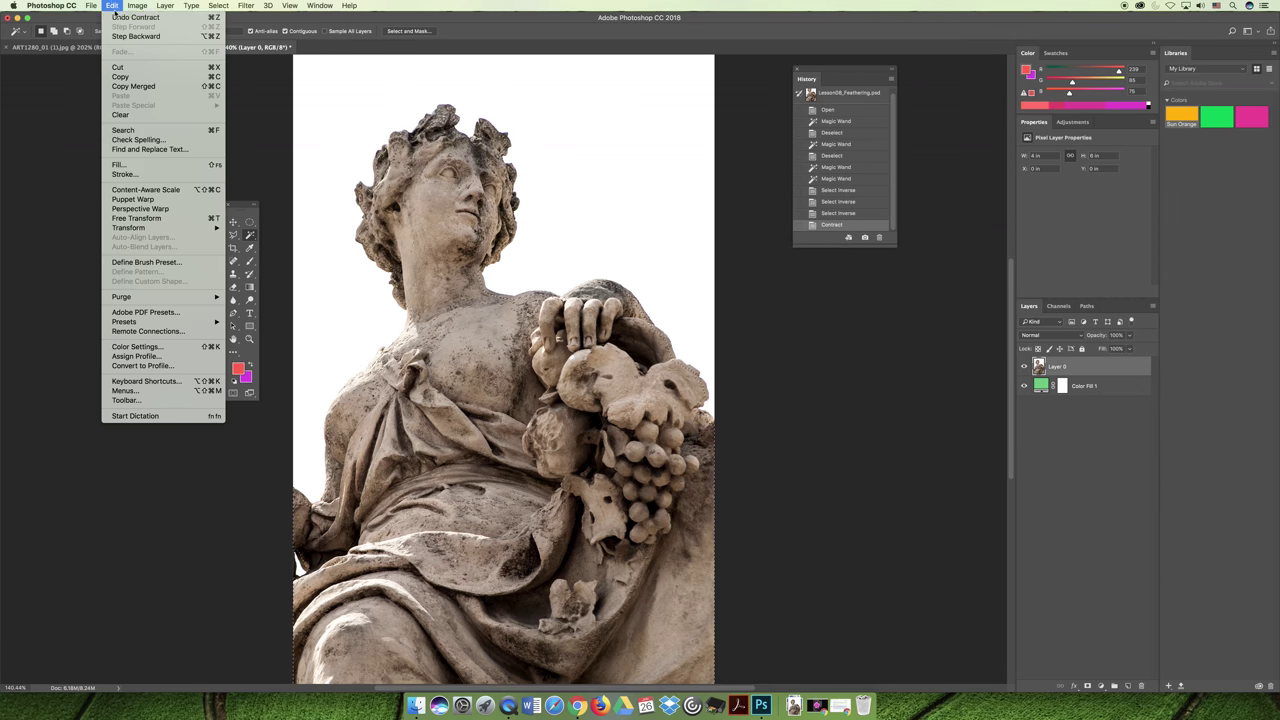
pyautogui.click(136, 17)
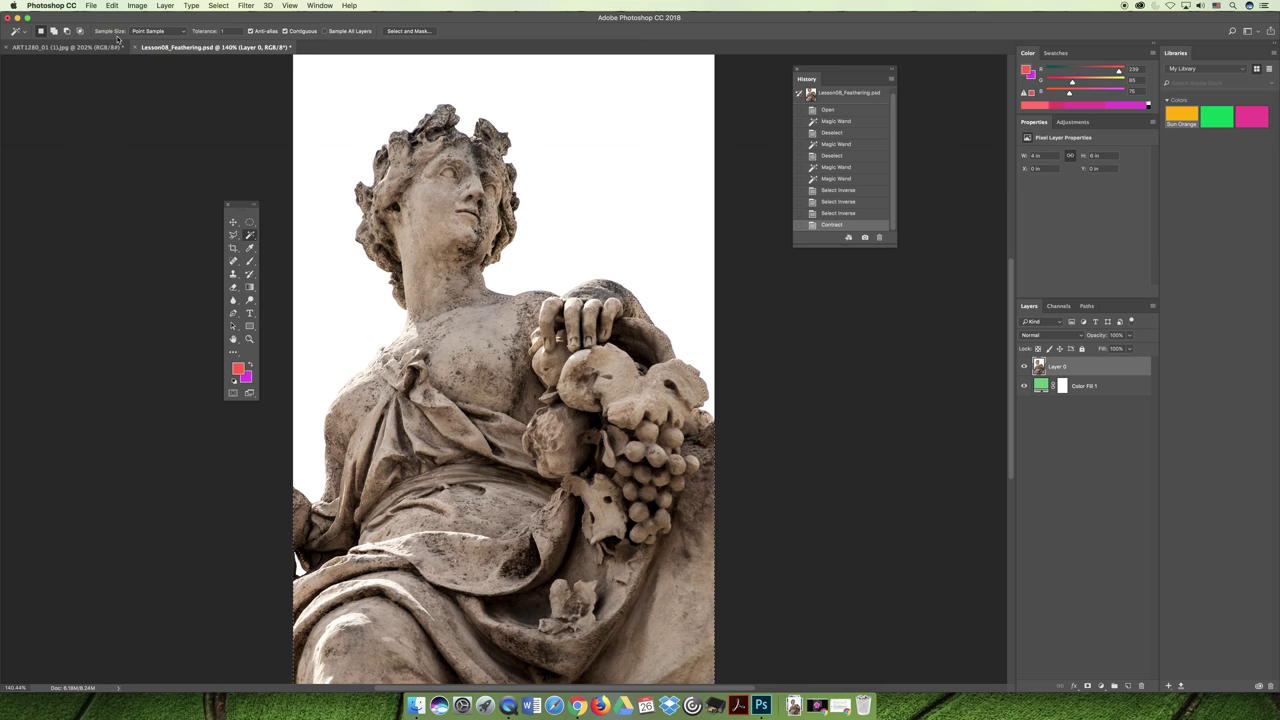
pyautogui.click(212, 5)
pyautogui.moveTo(260, 139)
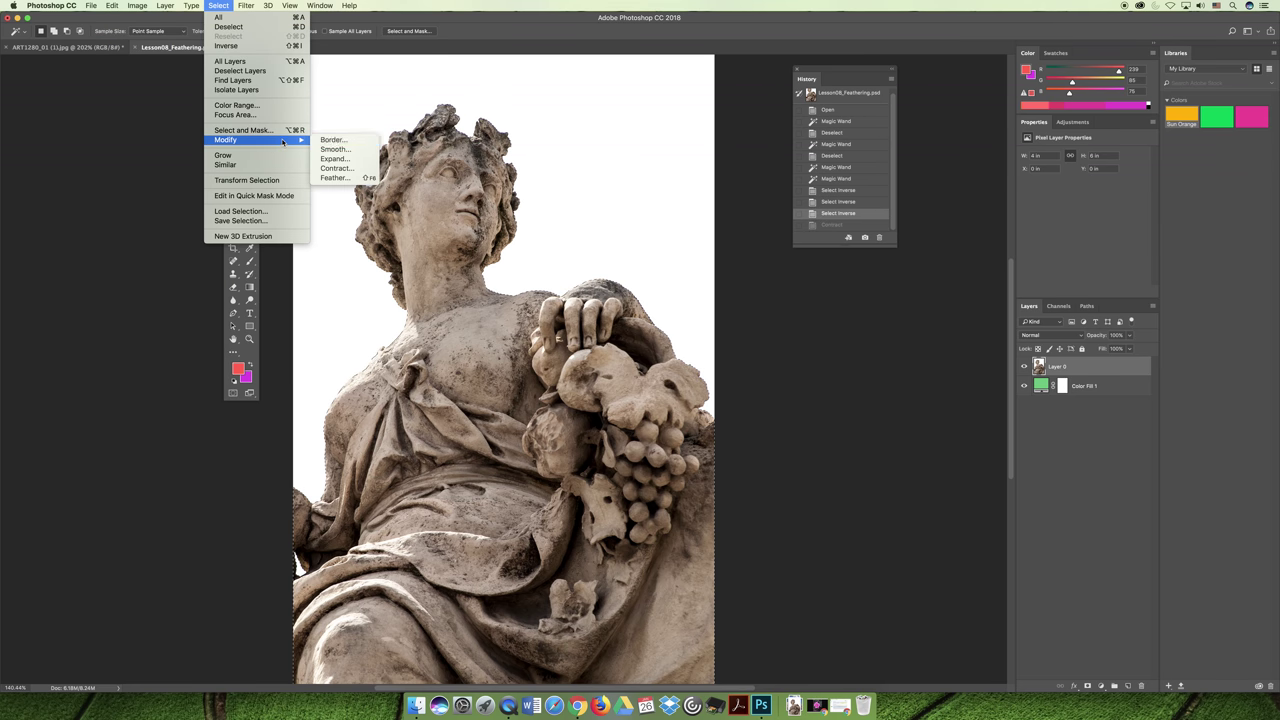
pyautogui.click(340, 168)
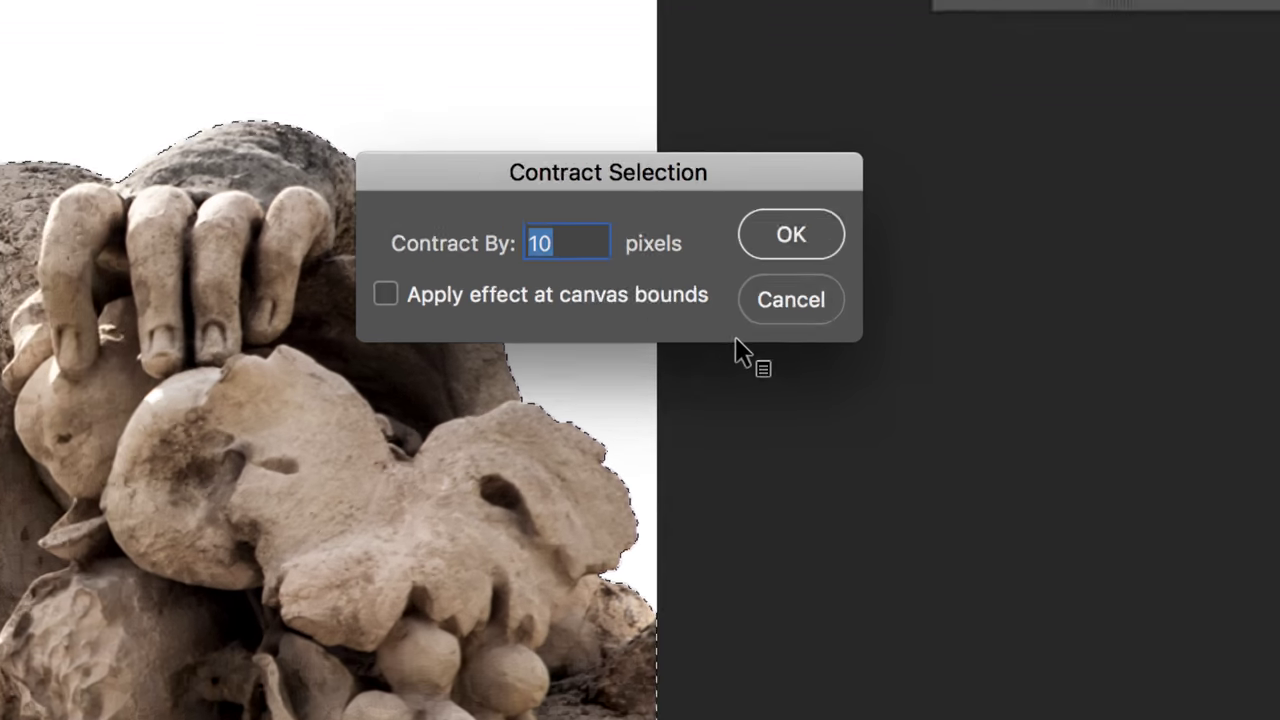
pyautogui.write('4')
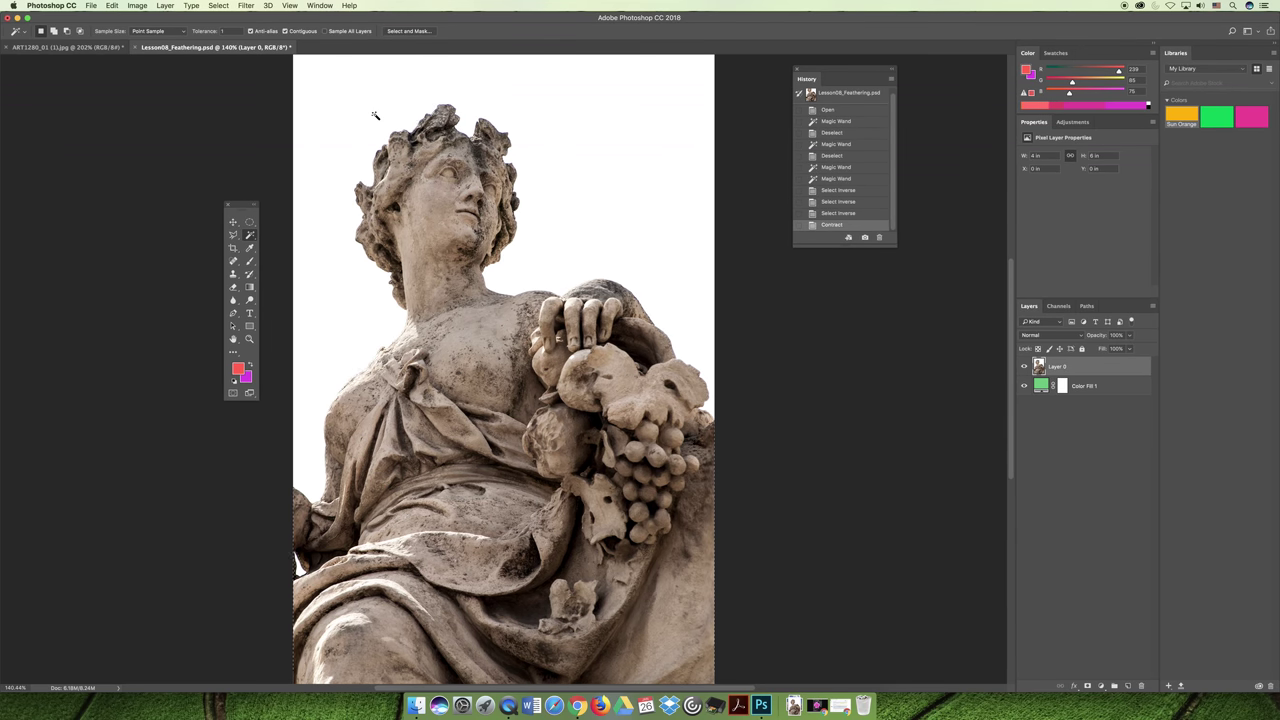
# Feather the contracted statue selection with a 2-pixel radius.
pyautogui.click(217, 5)
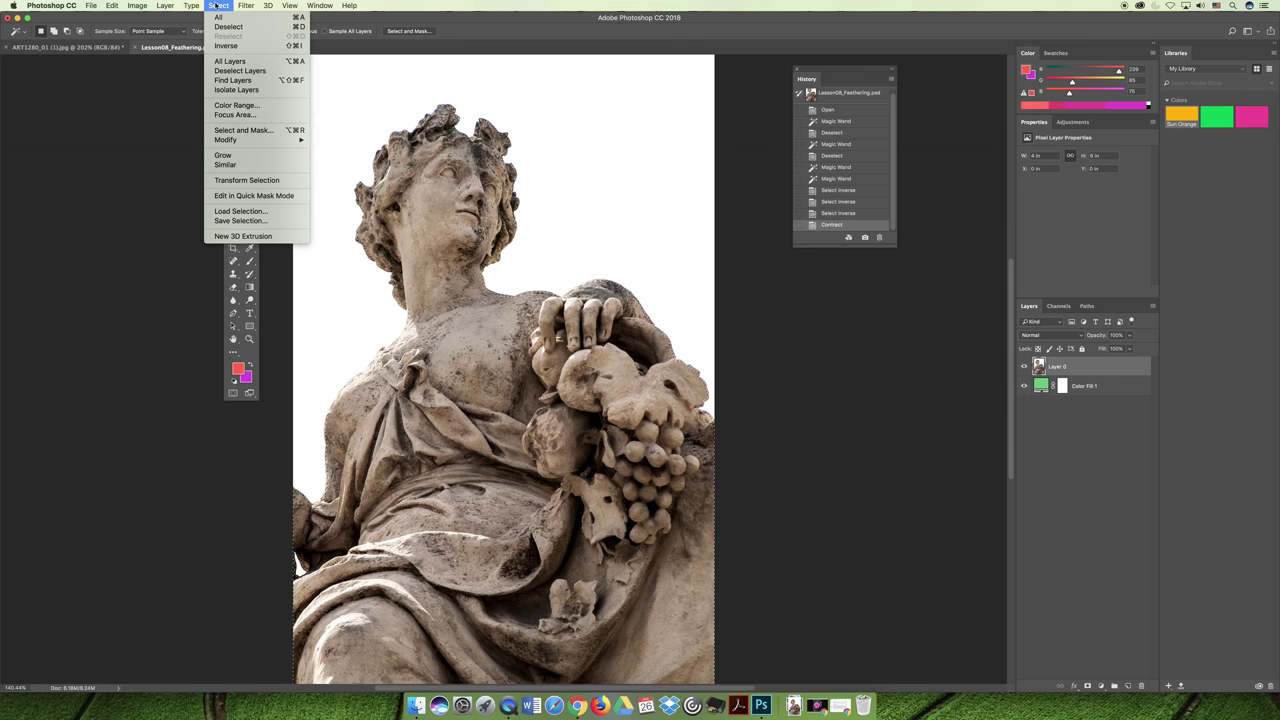
pyautogui.moveTo(268, 141)
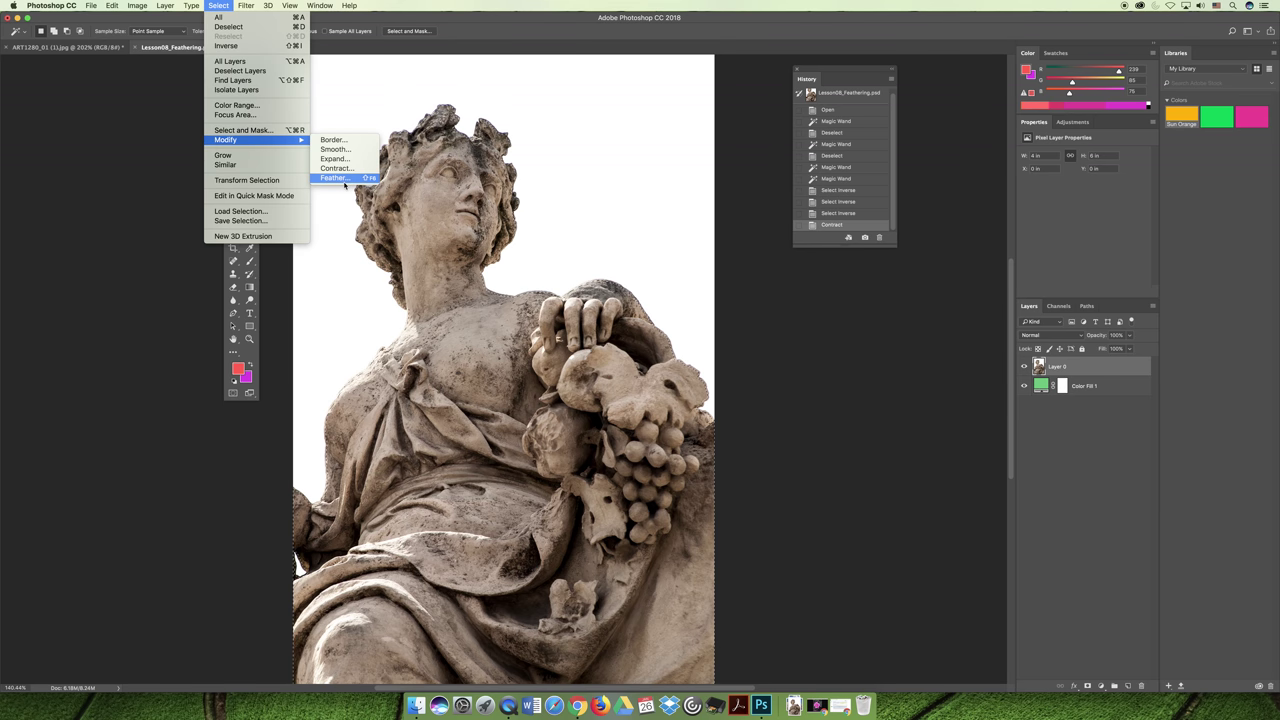
pyautogui.click(340, 178)
pyautogui.write('2')
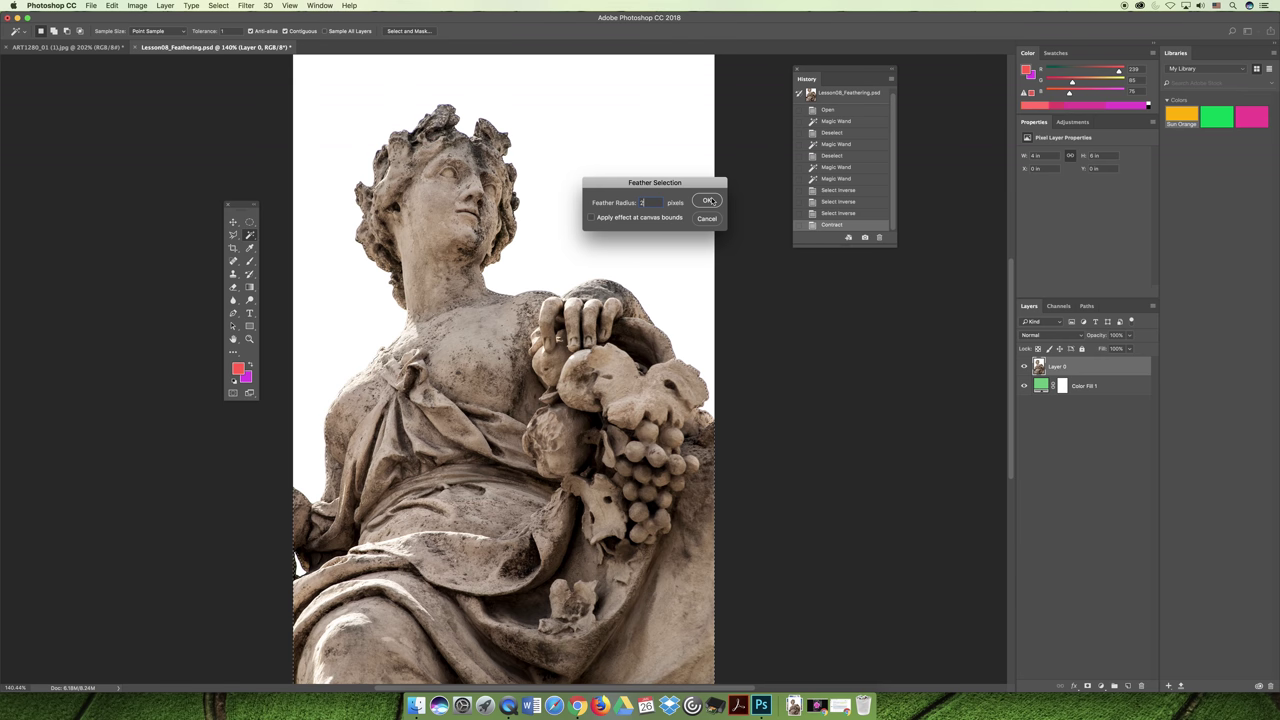
pyautogui.click(708, 201)
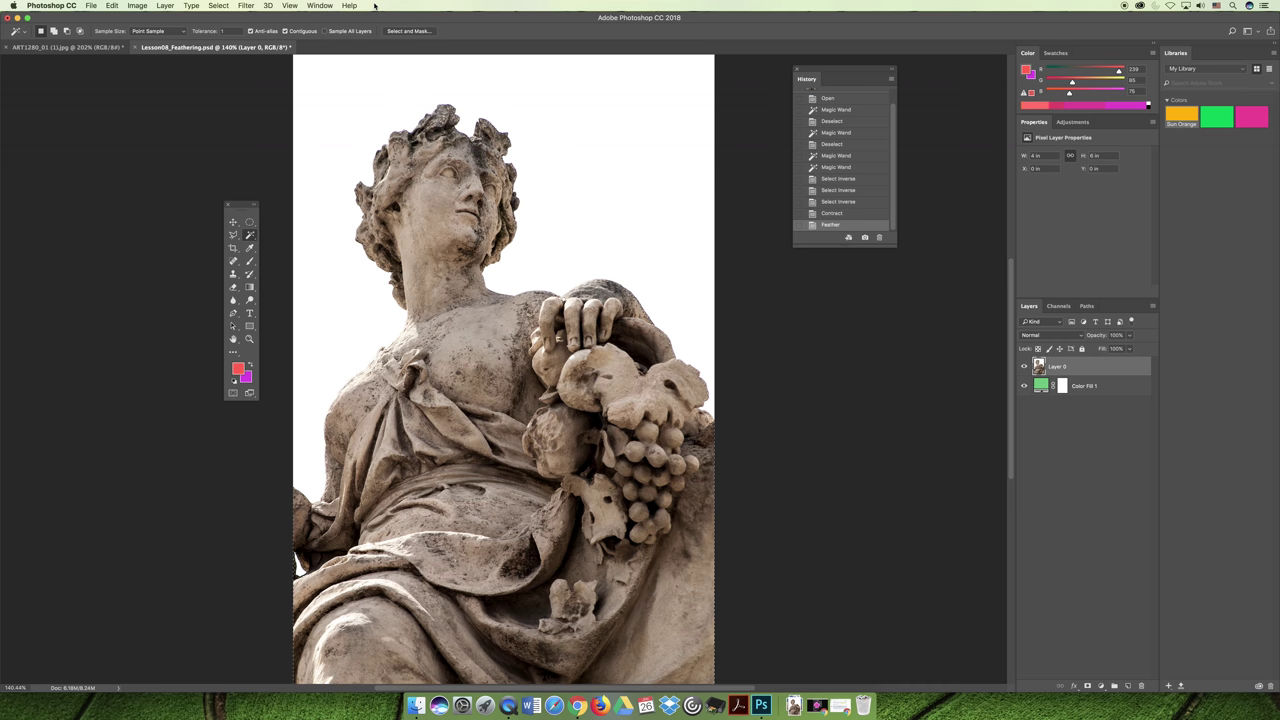
pyautogui.click(218, 5)
# Invert the selection to the white background, delete it and deselect.
pyautogui.click(234, 46)
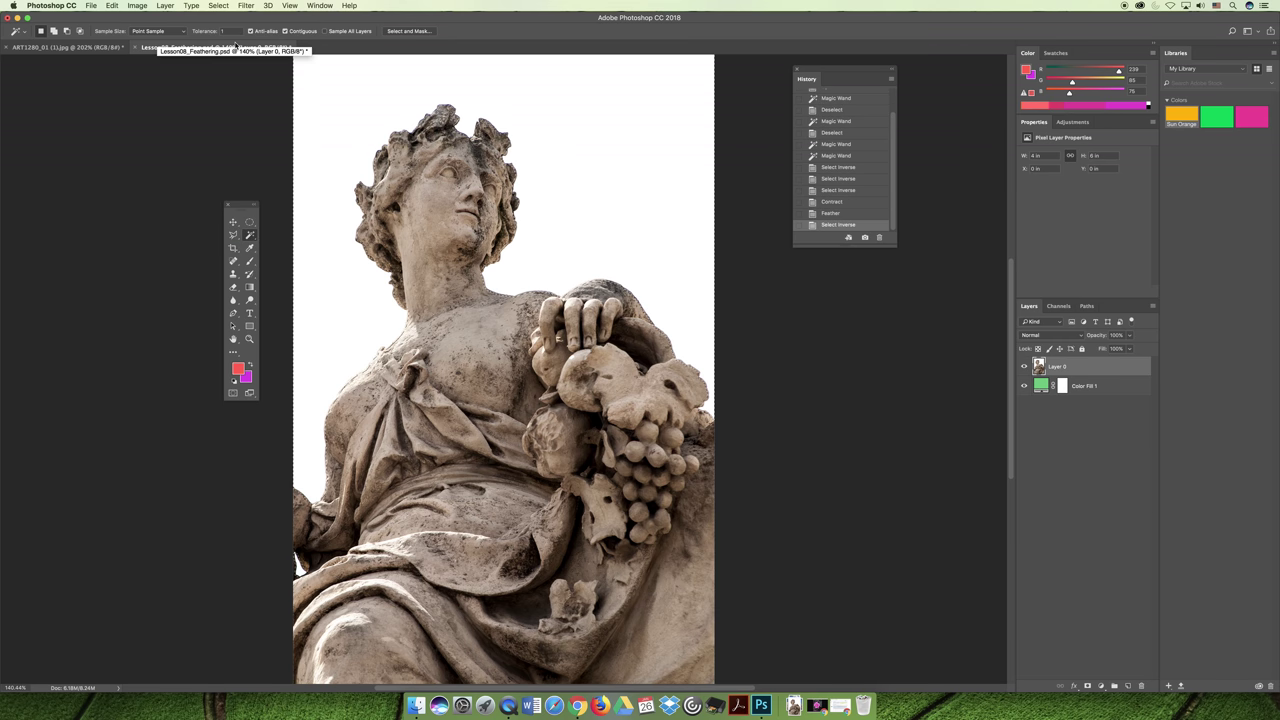
pyautogui.press('Delete')
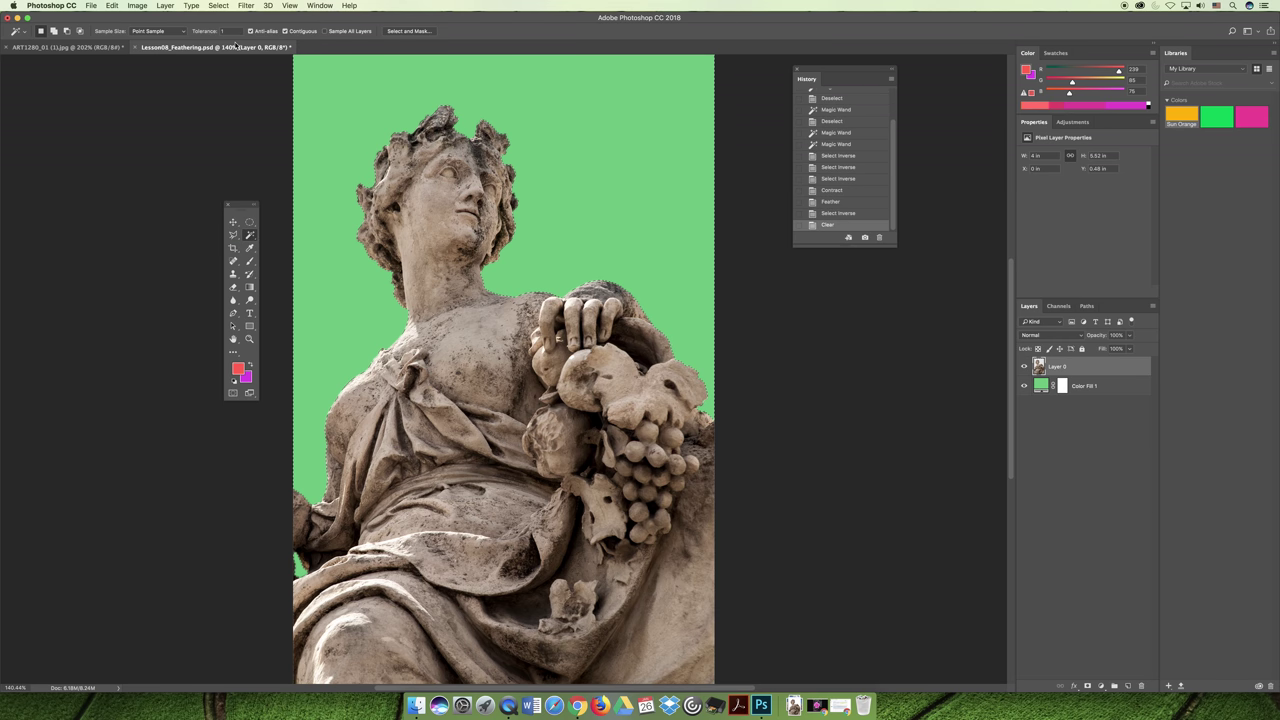
pyautogui.hotkey('ctrl', 'd')
# Zoom in to inspect the hair edge fringe, then fit the image and deselect.
pyautogui.scroll(10, 500, 290)
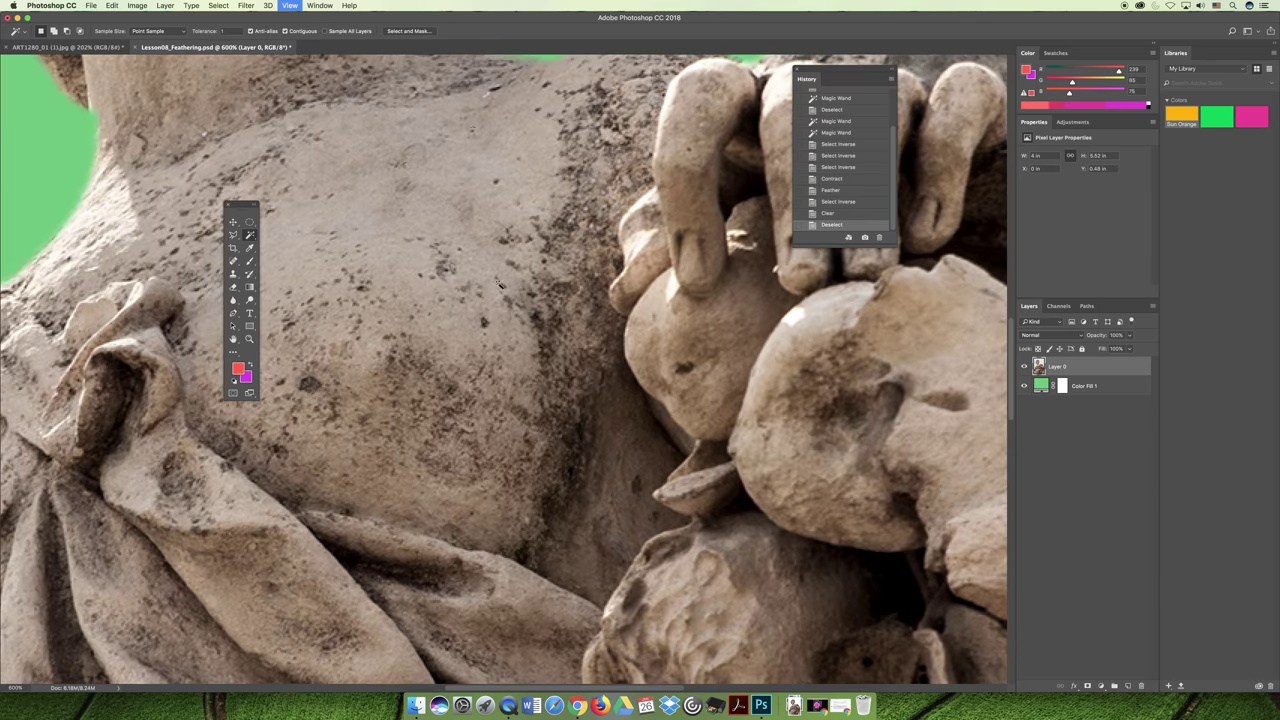
pyautogui.scroll(5, 520, 180)
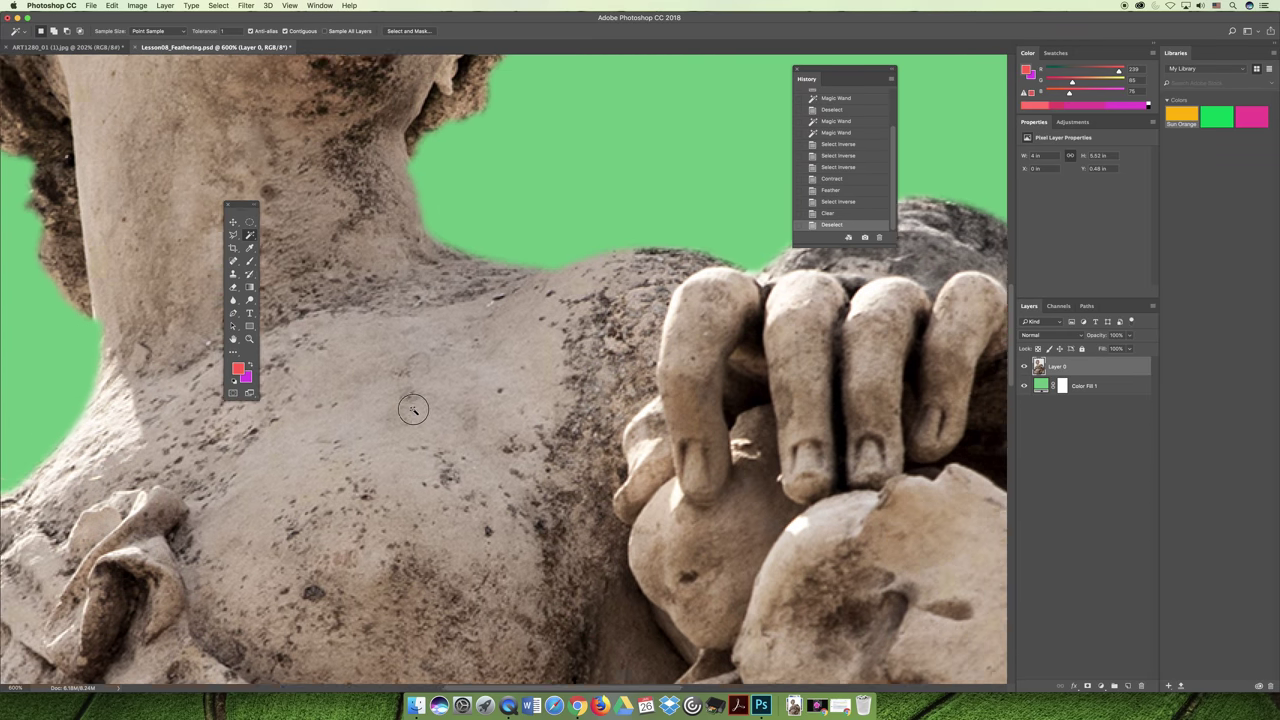
pyautogui.scroll(10, 509, 219)
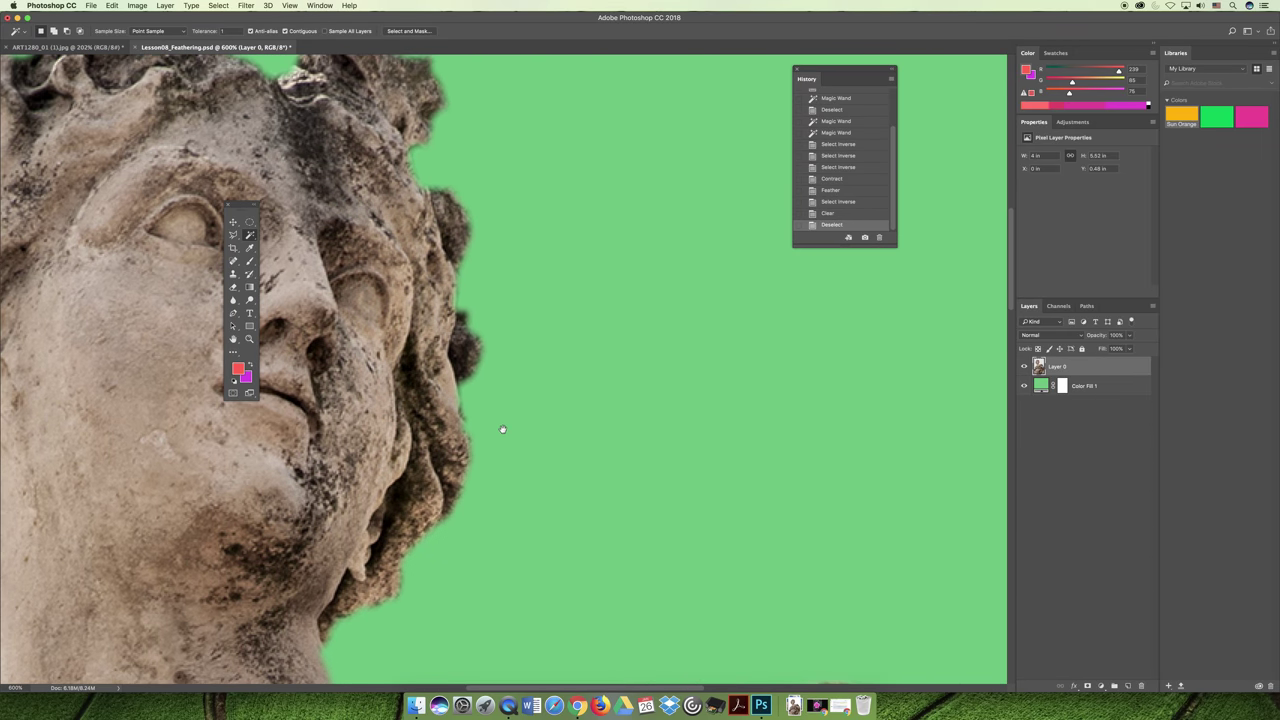
pyautogui.scroll(5, 452, 256)
pyautogui.hscroll(-4, 452, 256)
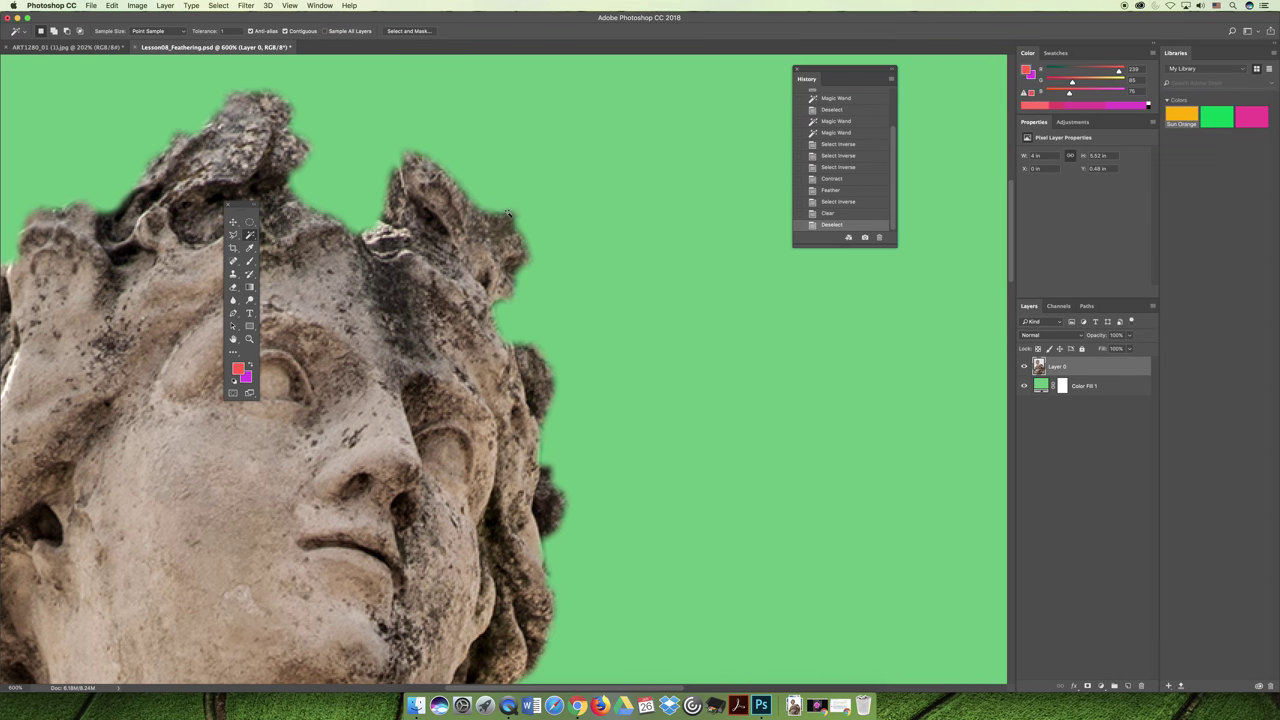
pyautogui.click(508, 213)
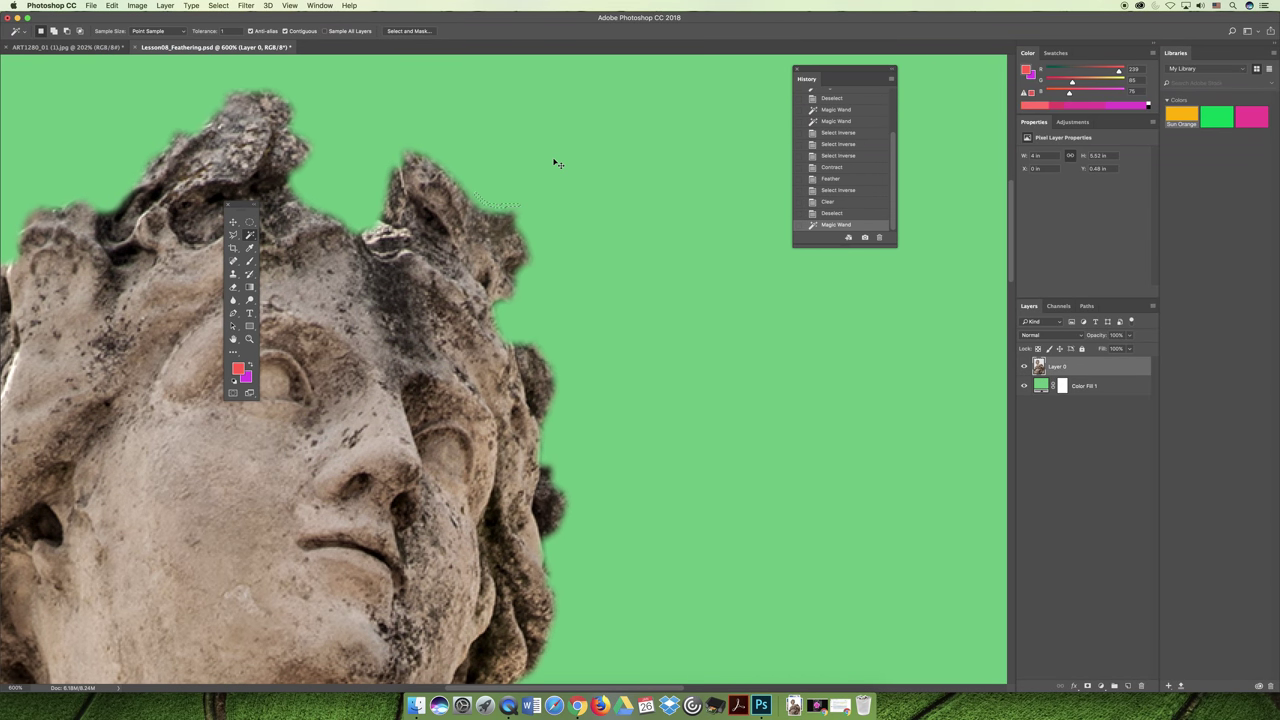
pyautogui.press('super+0')
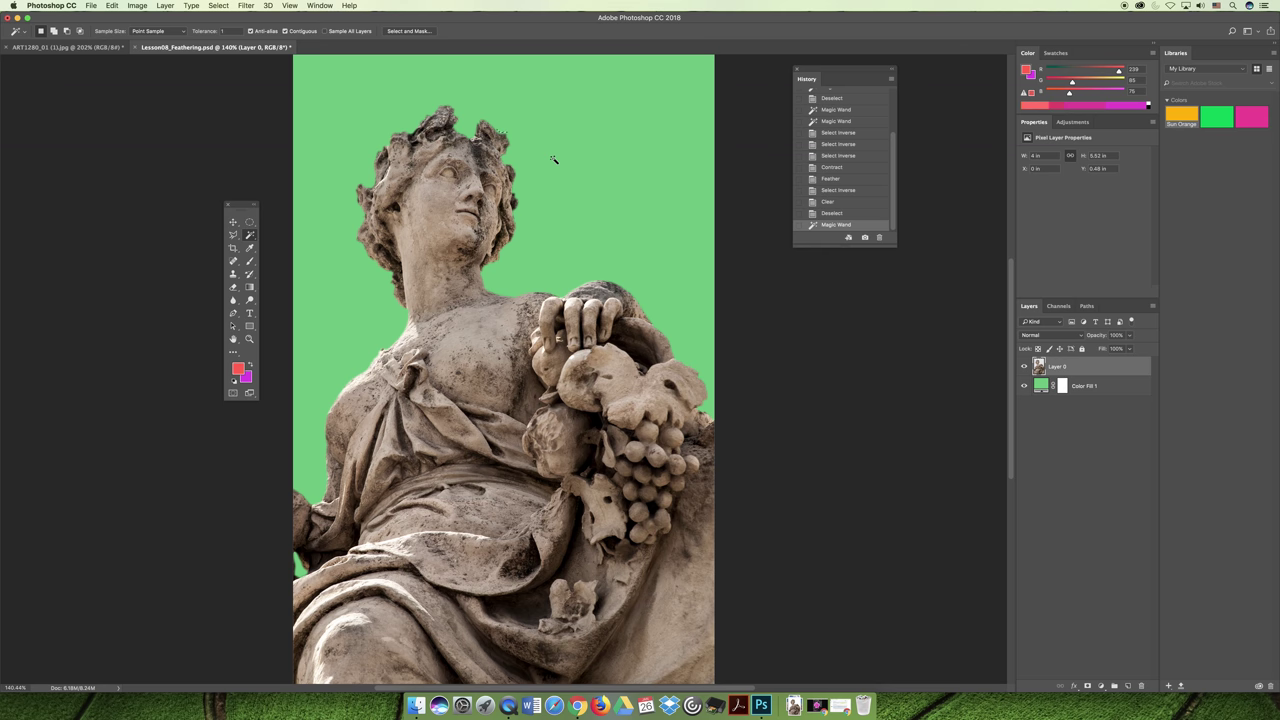
pyautogui.press('super+d')
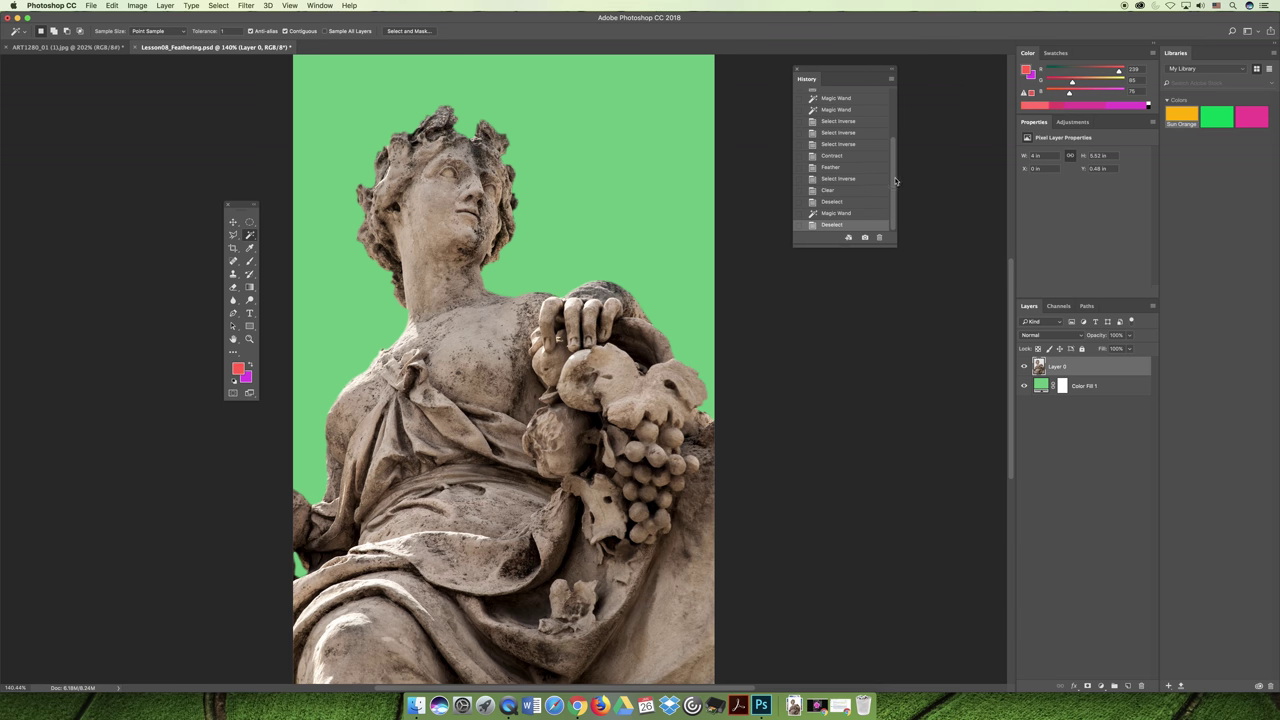
pyautogui.moveTo(895, 181); pyautogui.dragTo(894, 150)
# Revert to the earlier background selection, invert it to the statue and contract by 2 pixels.
pyautogui.click(842, 146)
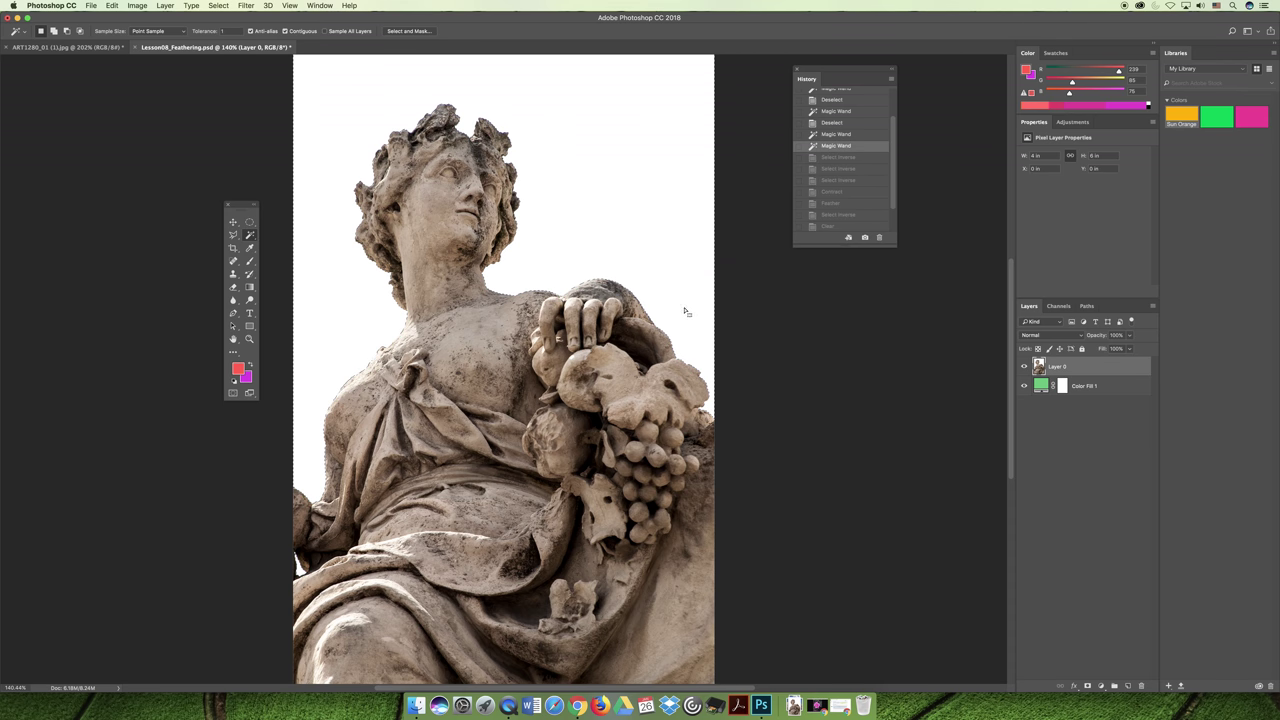
pyautogui.click(220, 5)
pyautogui.click(222, 48)
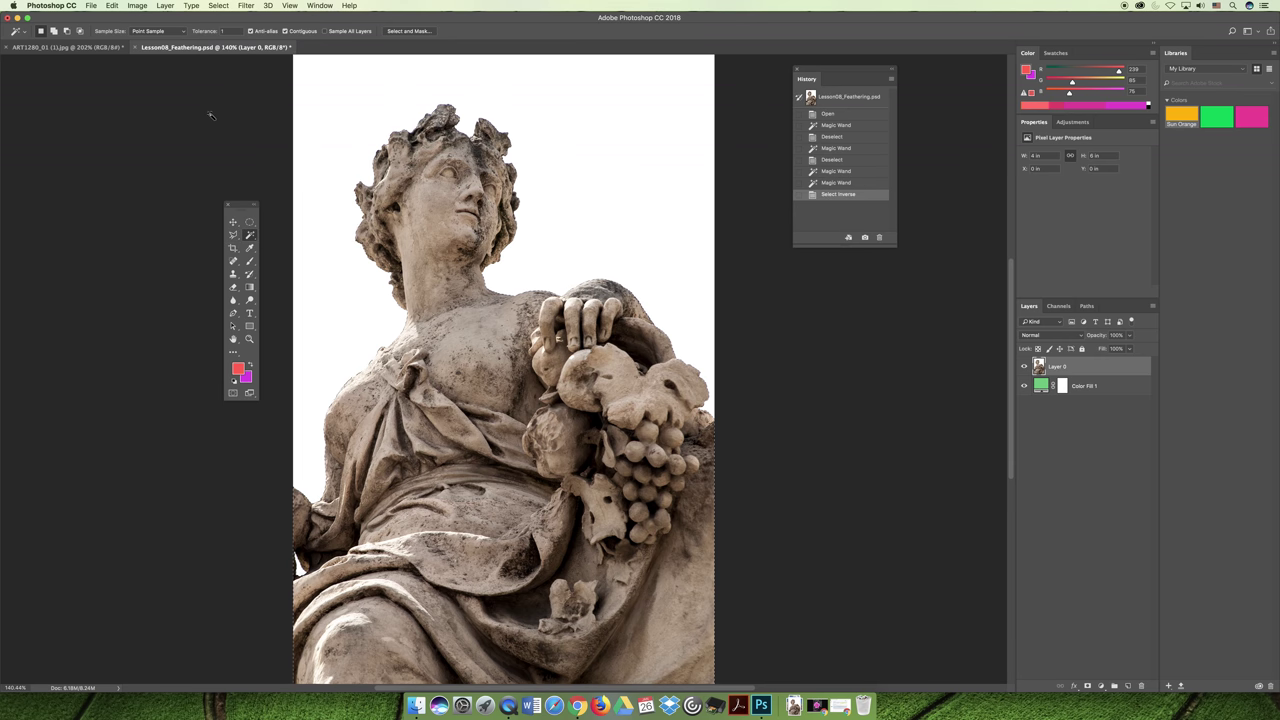
pyautogui.click(218, 5)
pyautogui.moveTo(261, 141)
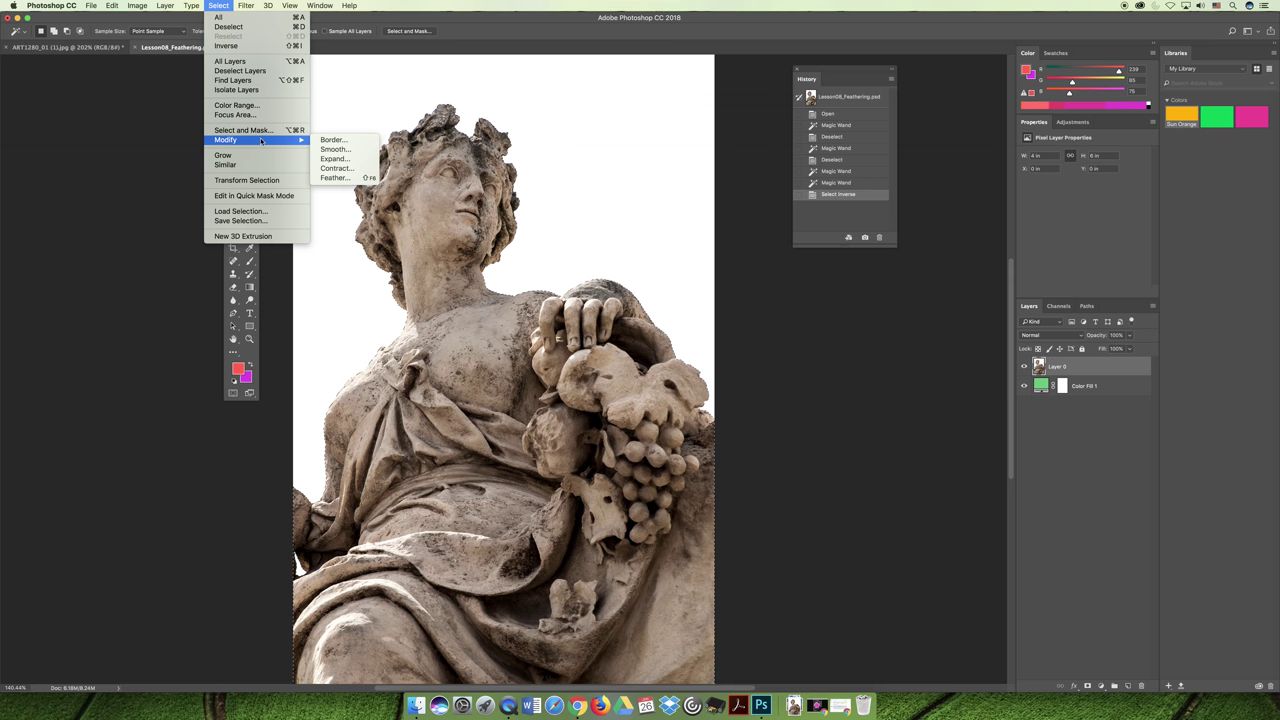
pyautogui.click(332, 168)
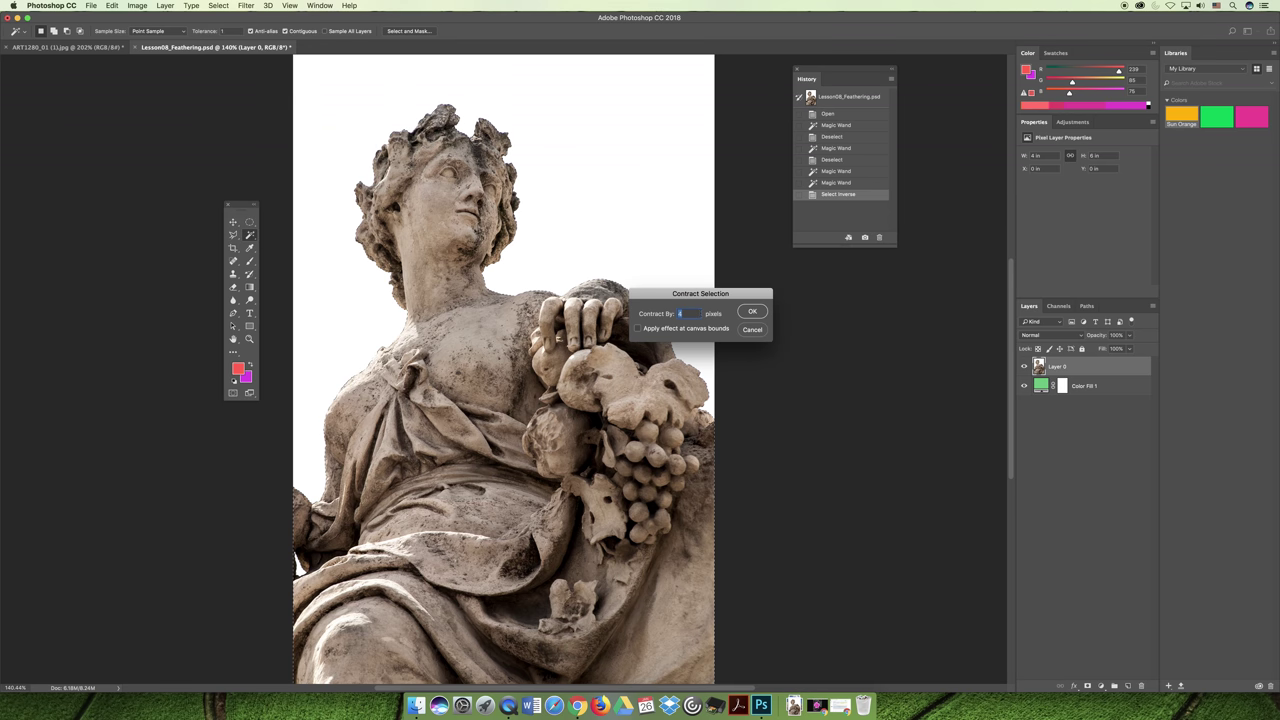
pyautogui.write('2')
pyautogui.click(752, 312)
# Feather the contracted statue selection by 1 pixel.
pyautogui.click(216, 5)
pyautogui.moveTo(252, 144)
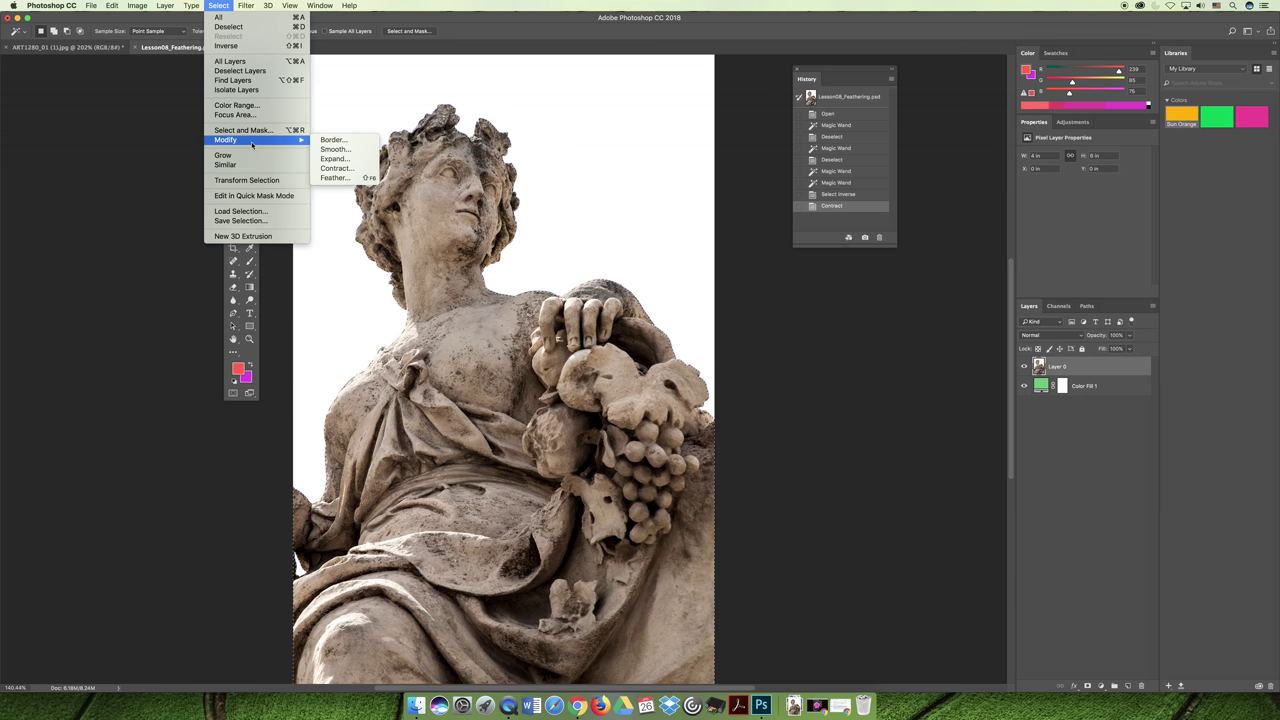
pyautogui.click(335, 177)
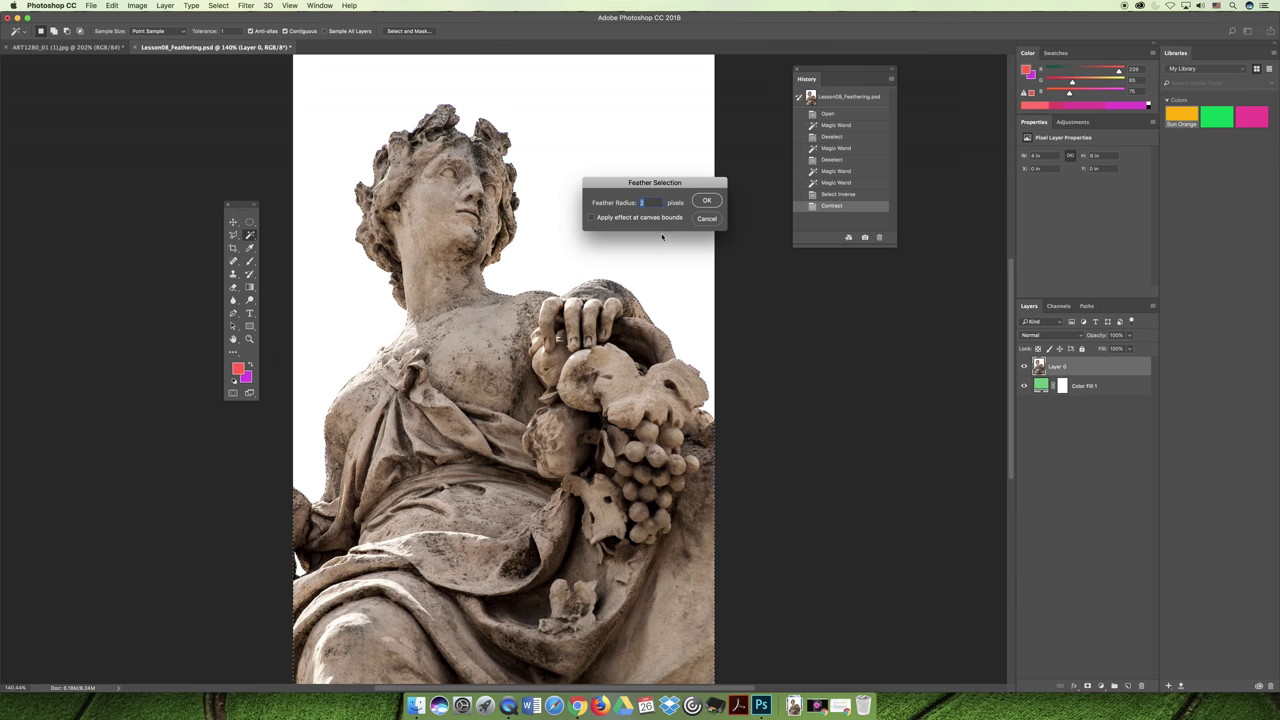
pyautogui.write('1')
pyautogui.click(708, 201)
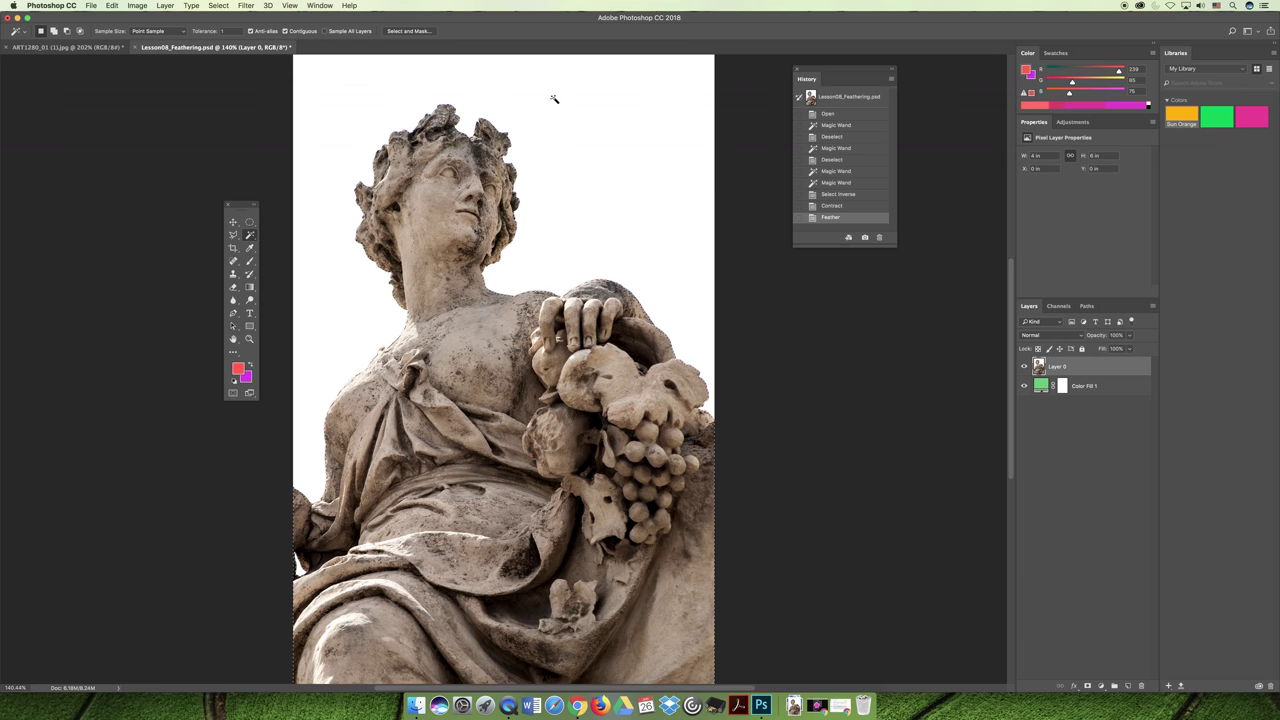
pyautogui.click(218, 5)
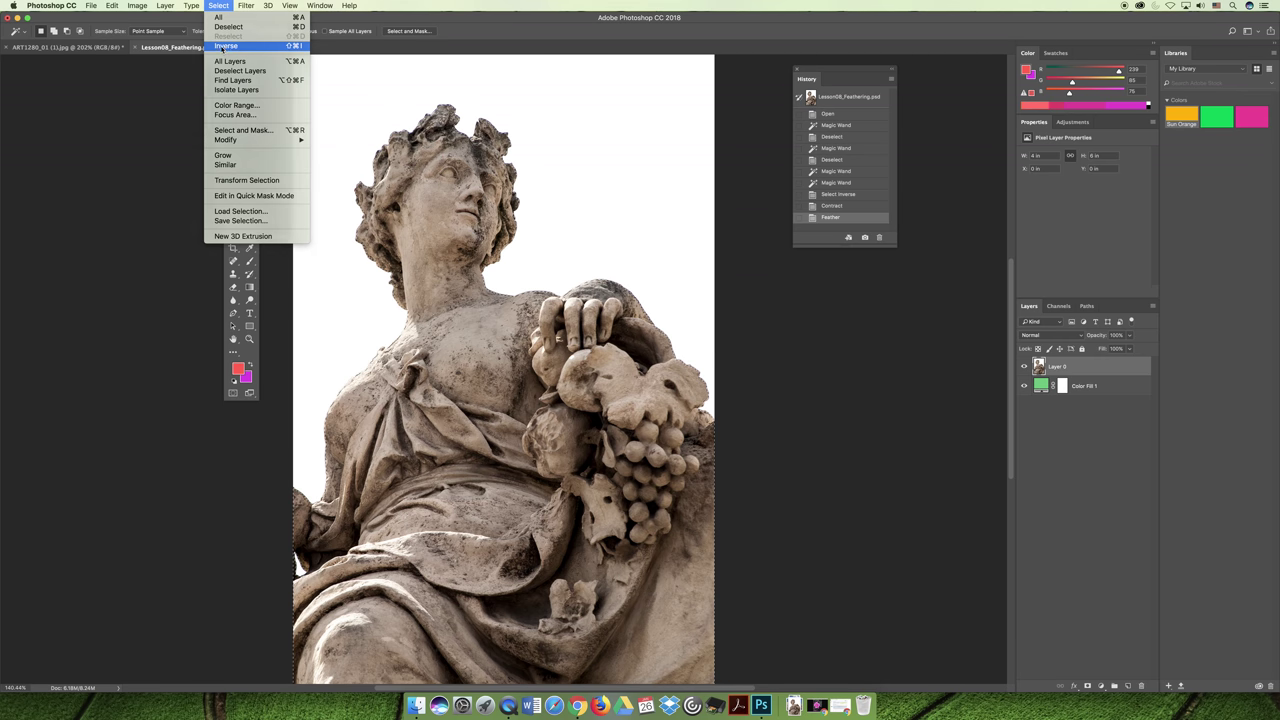
# Invert to the background, delete it, deselect, and zoom out twice to view the image.
pyautogui.click(214, 53)
pyautogui.press('Delete')
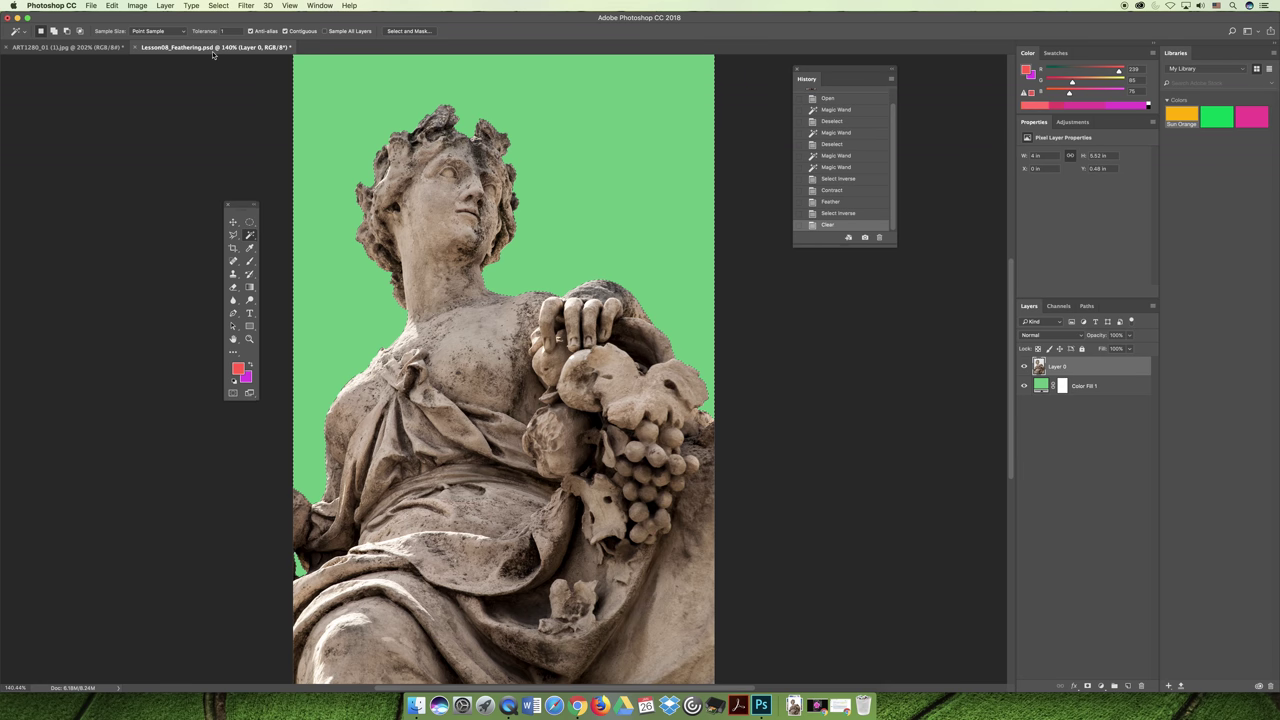
pyautogui.press('super+d')
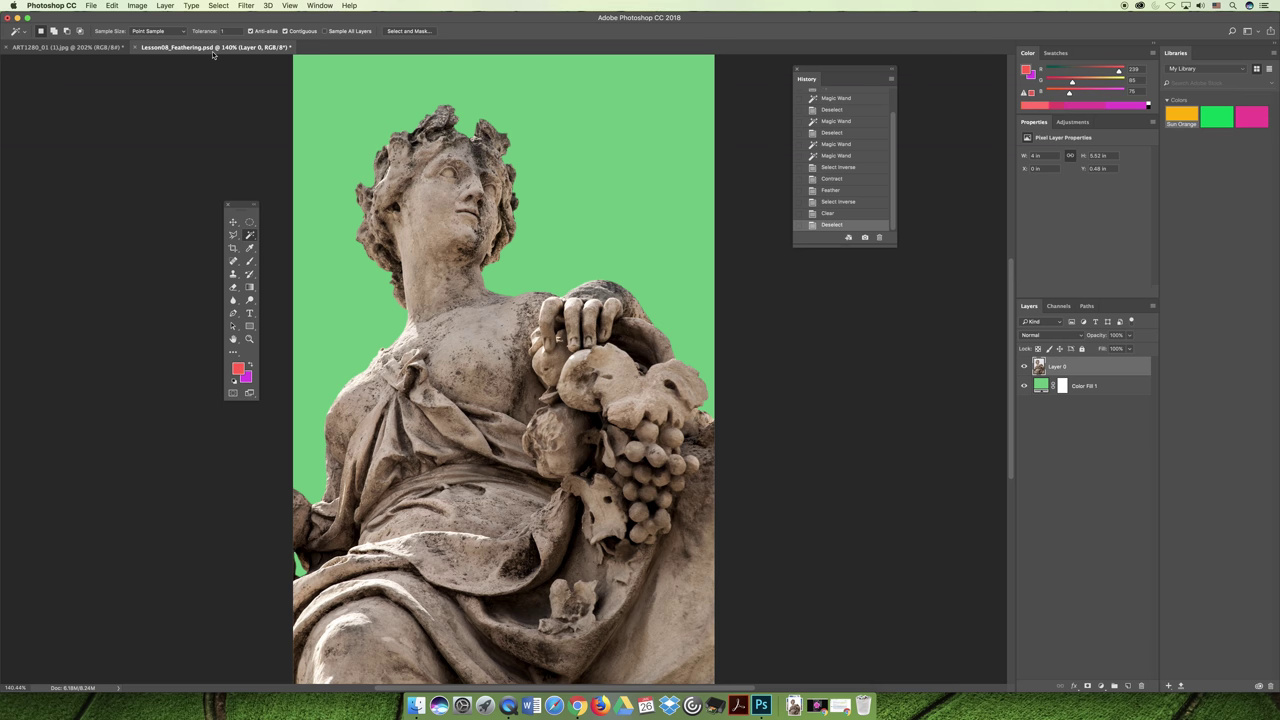
pyautogui.press('super+minus')
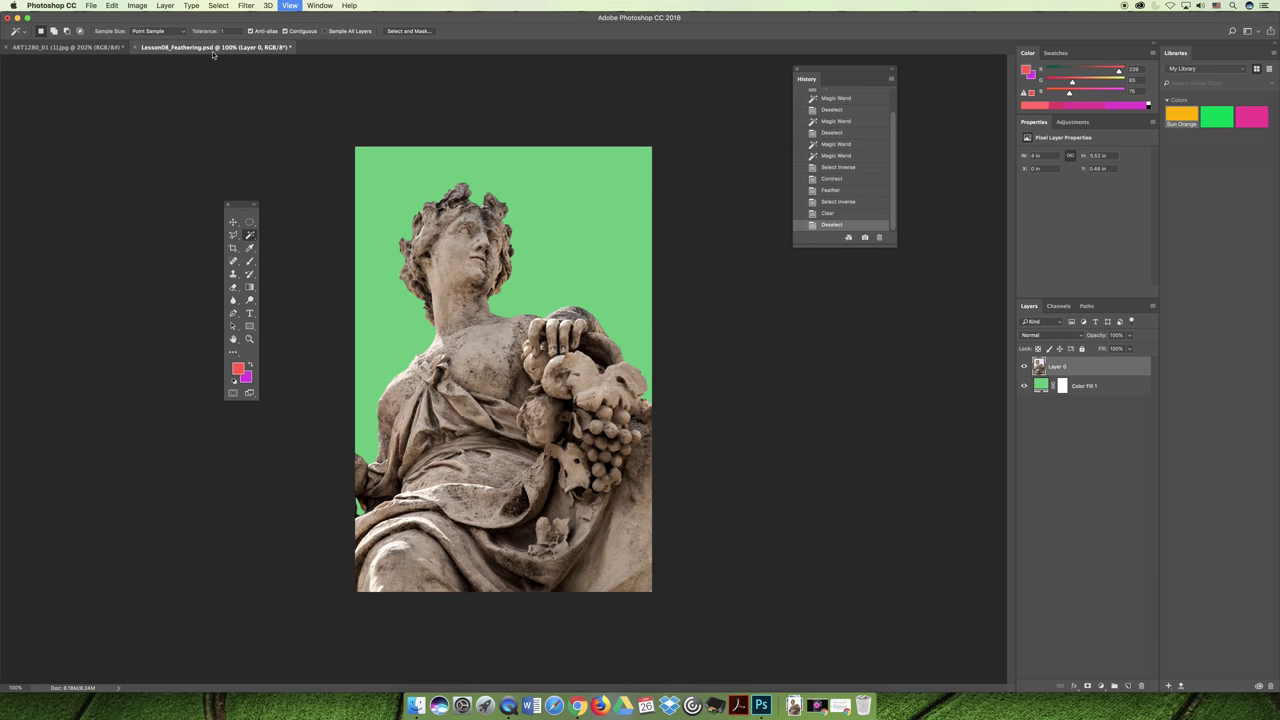
pyautogui.press('super+minus')
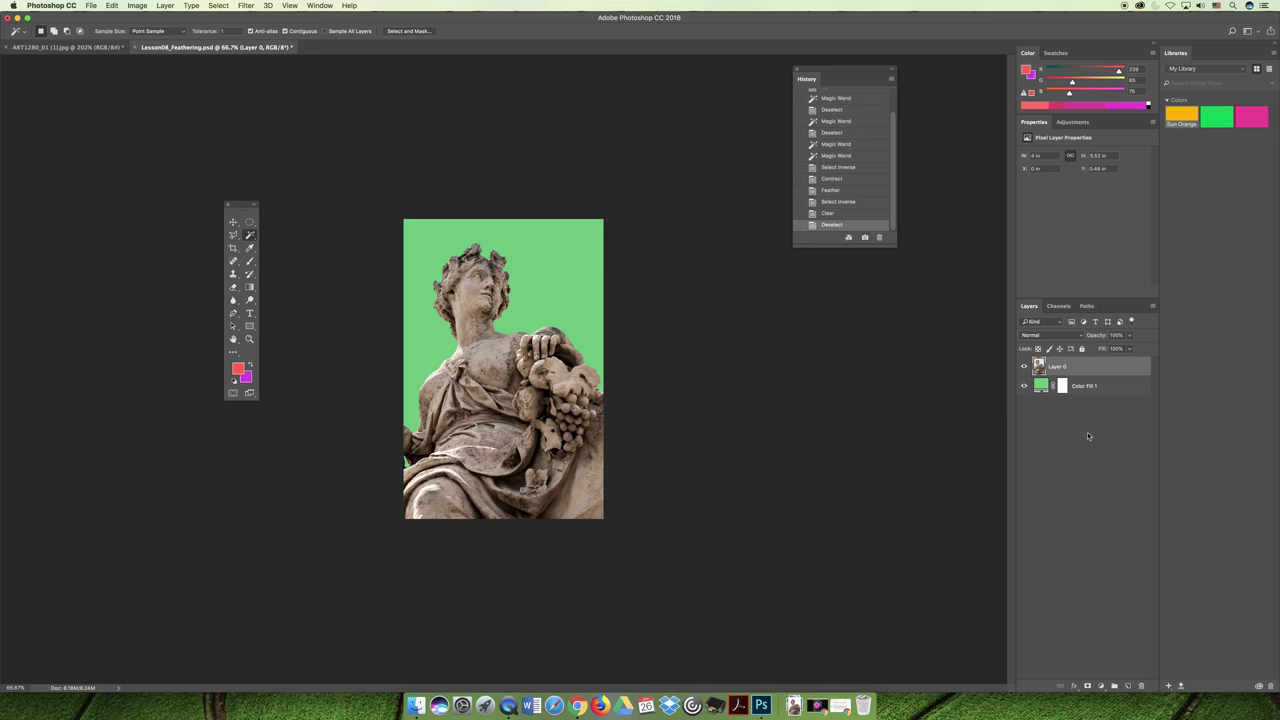
# Float and enlarge the Layers panel, then recolour Color Fill 1 from green to teal (#7bc7bb).
pyautogui.moveTo(1034, 310); pyautogui.dragTo(664, 245)
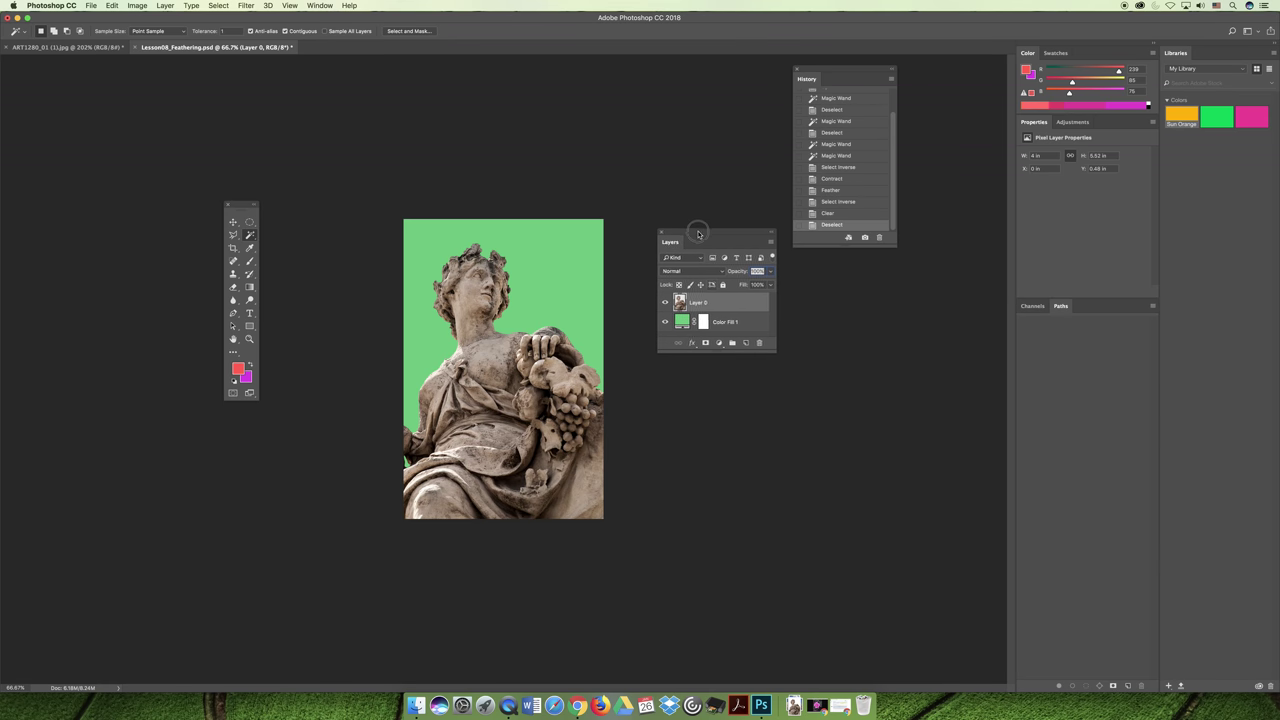
pyautogui.moveTo(725, 355); pyautogui.dragTo(726, 496)
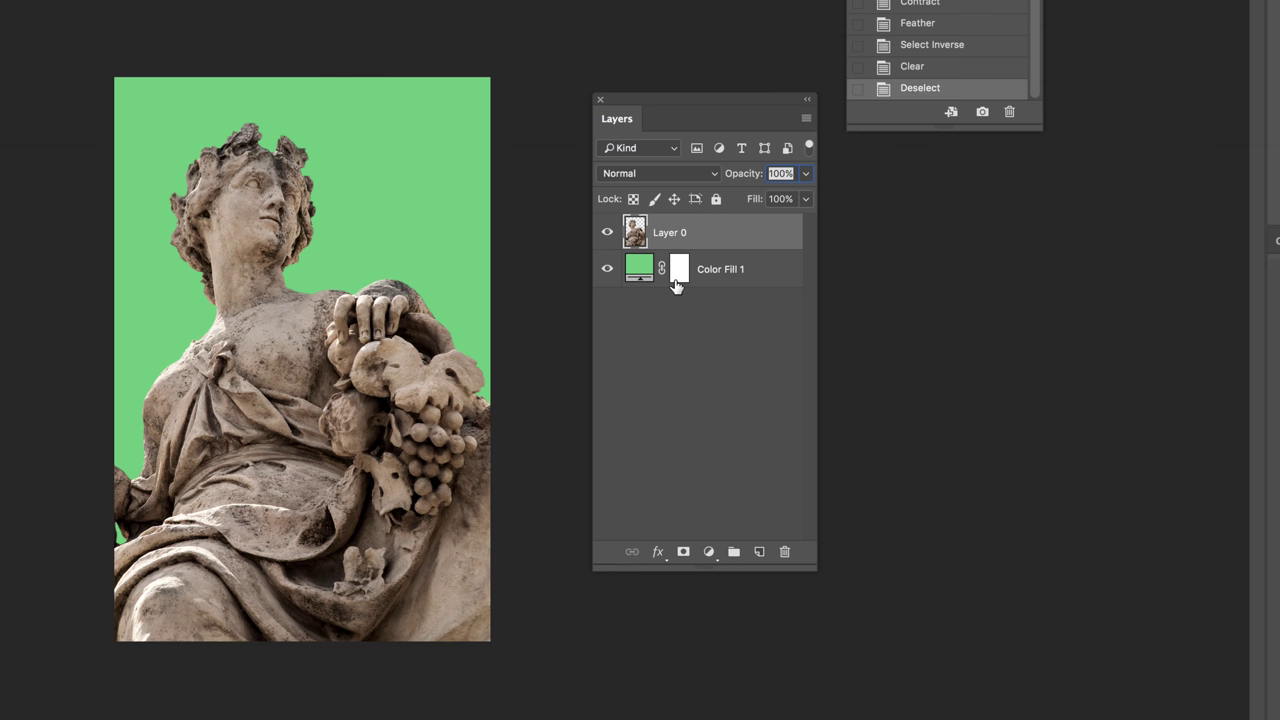
pyautogui.click(643, 270)
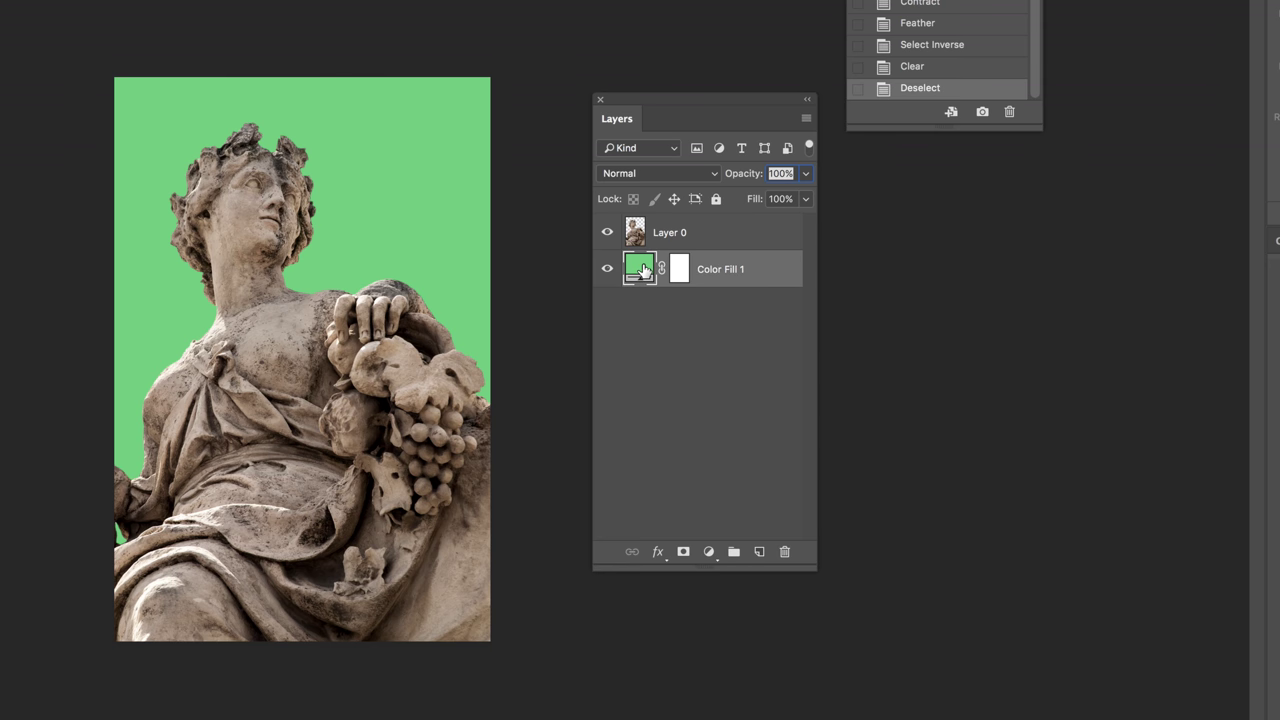
pyautogui.doubleClick(643, 270)
pyautogui.moveTo(772, 148); pyautogui.dragTo(872, 139)
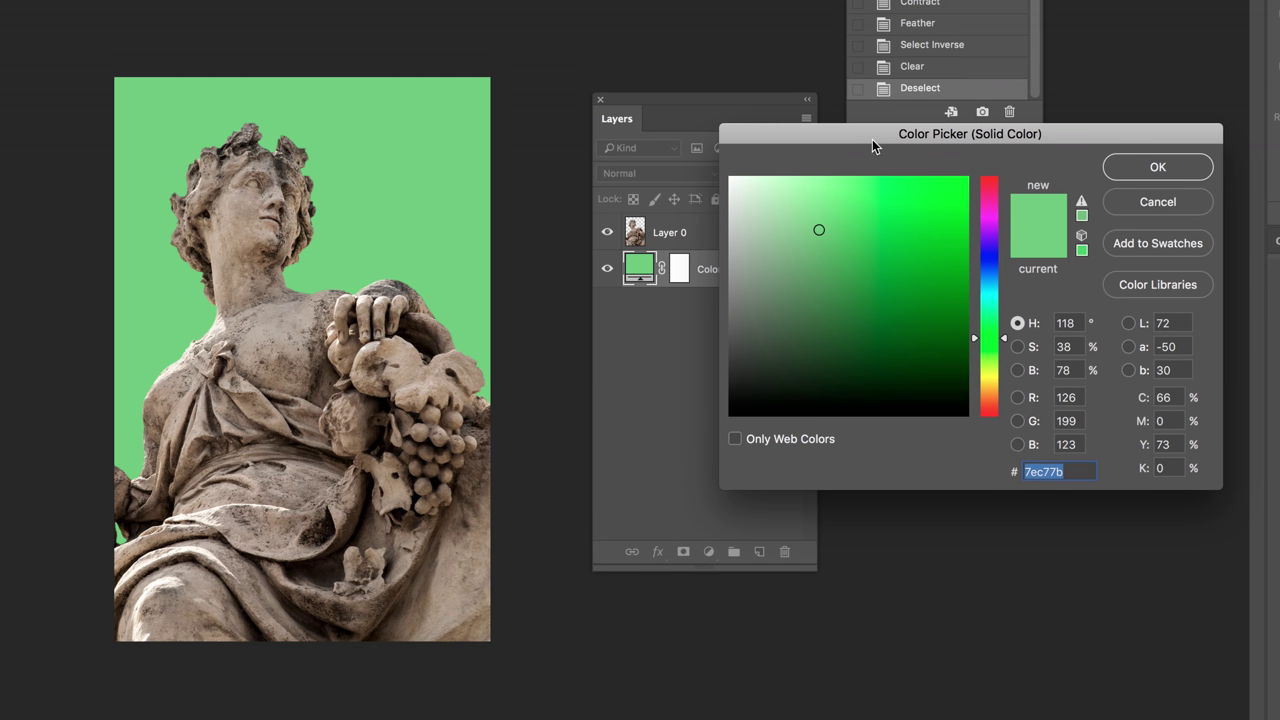
pyautogui.click(990, 288)
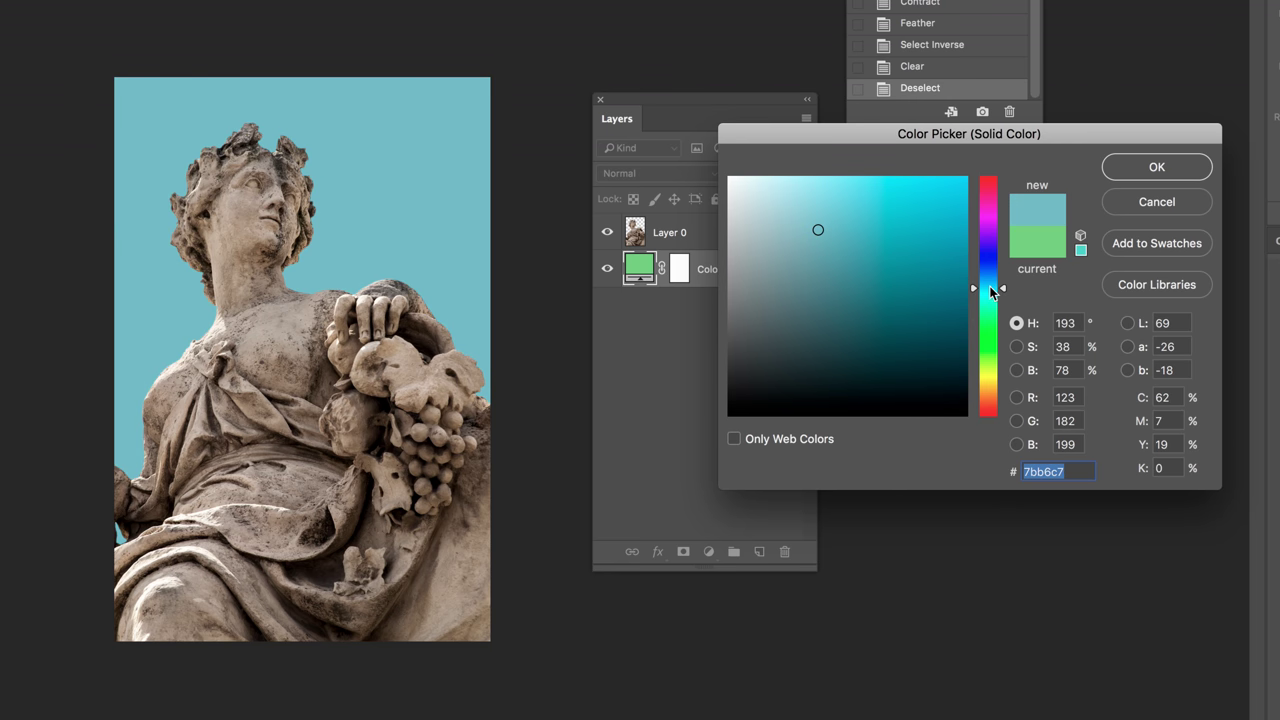
pyautogui.moveTo(992, 290); pyautogui.dragTo(991, 373)
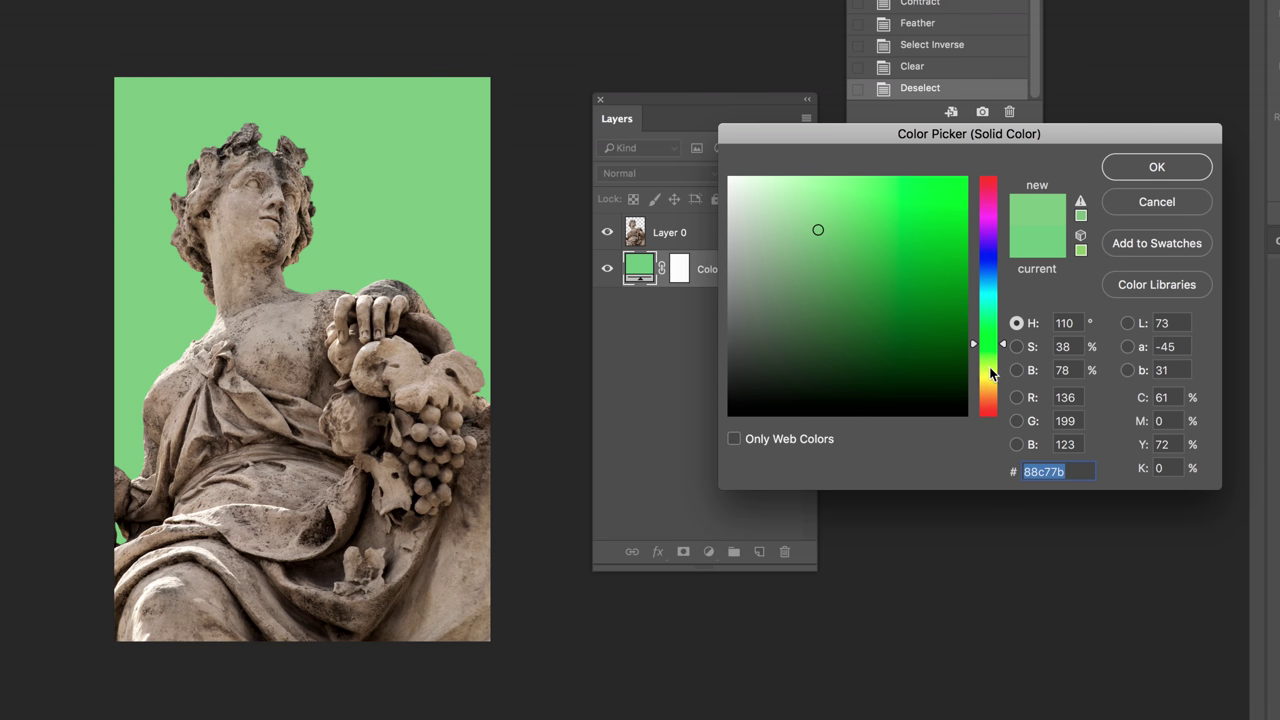
pyautogui.click(989, 303)
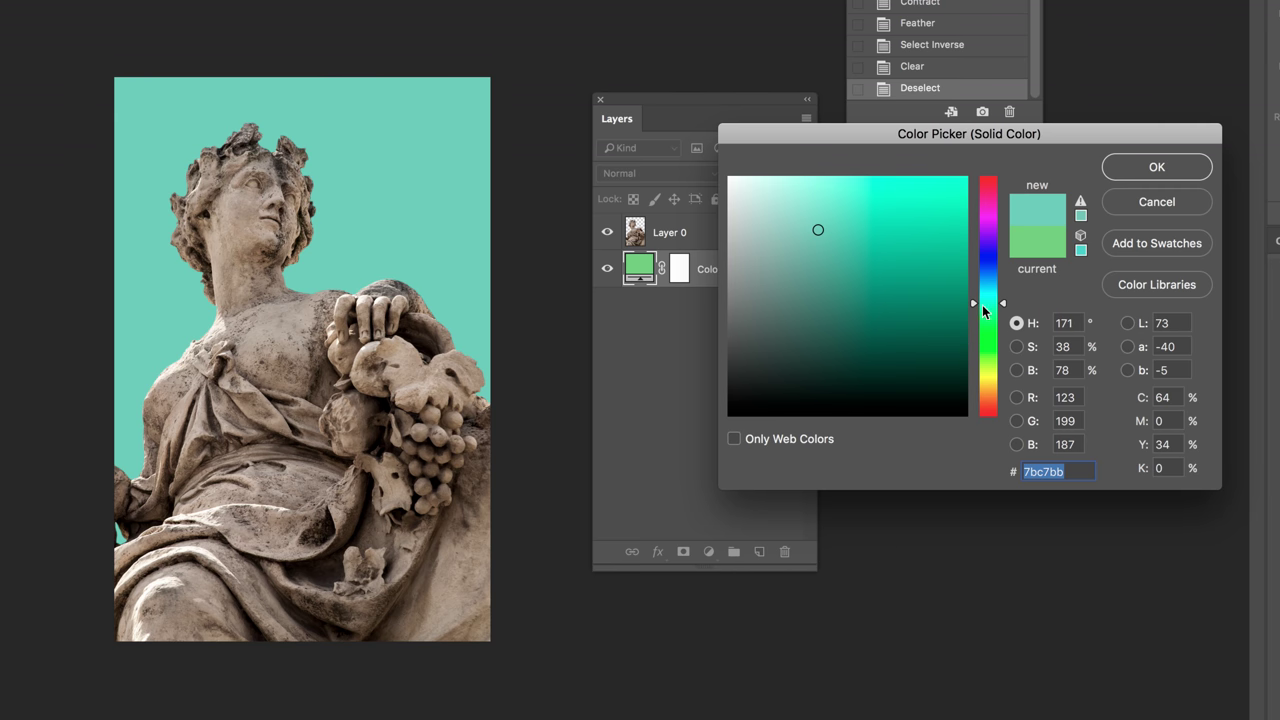
pyautogui.click(1140, 167)
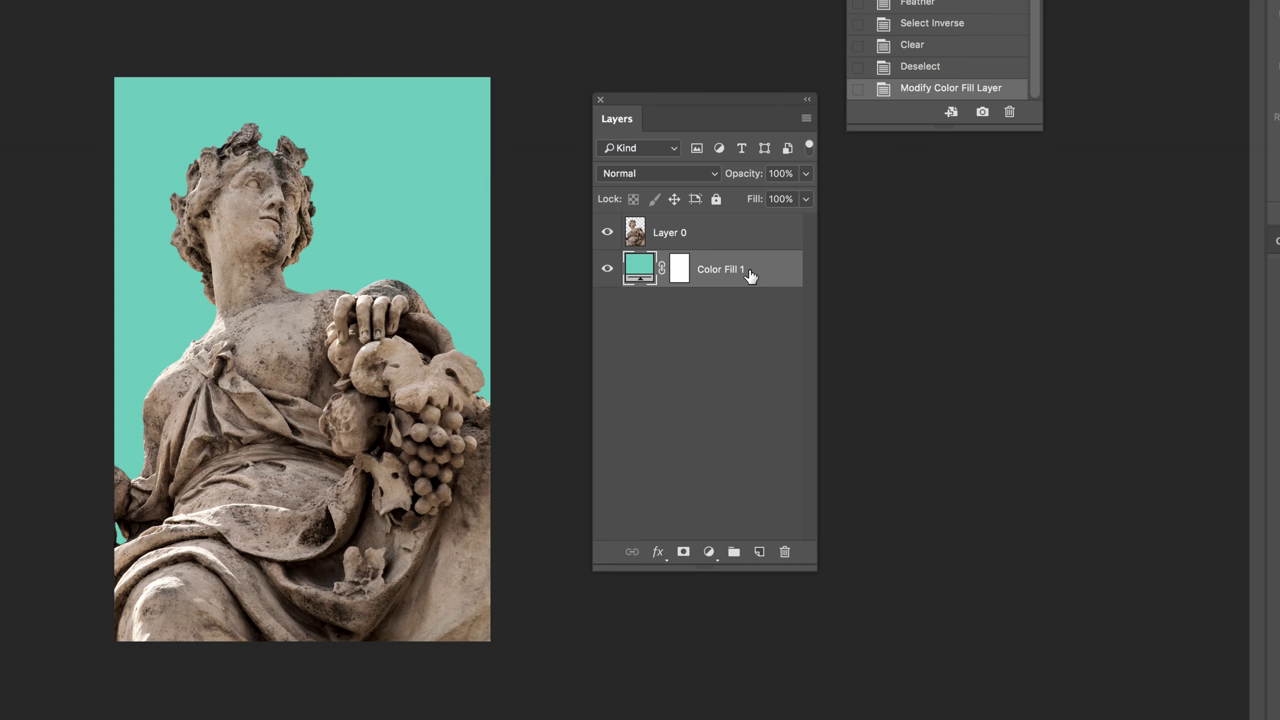
# Create a new Gradient Fill layer and bring up its gradient editor.
pyautogui.click(708, 553)
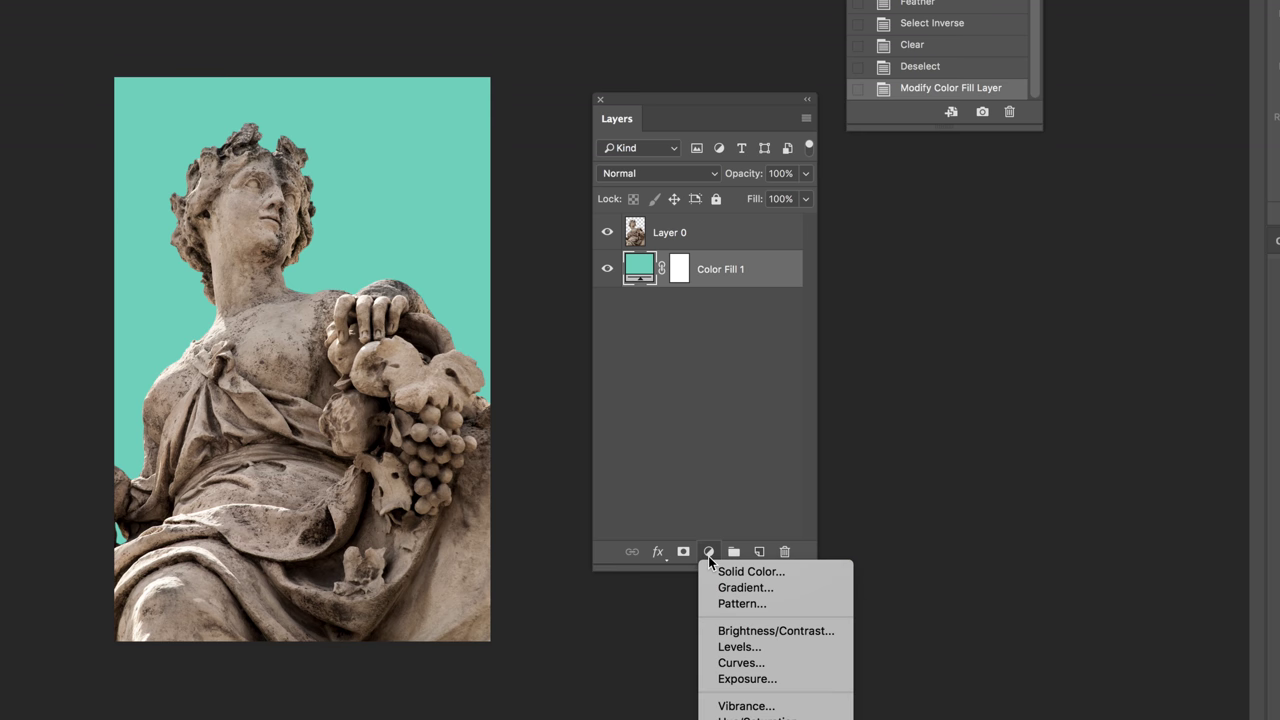
pyautogui.click(767, 589)
pyautogui.click(578, 214)
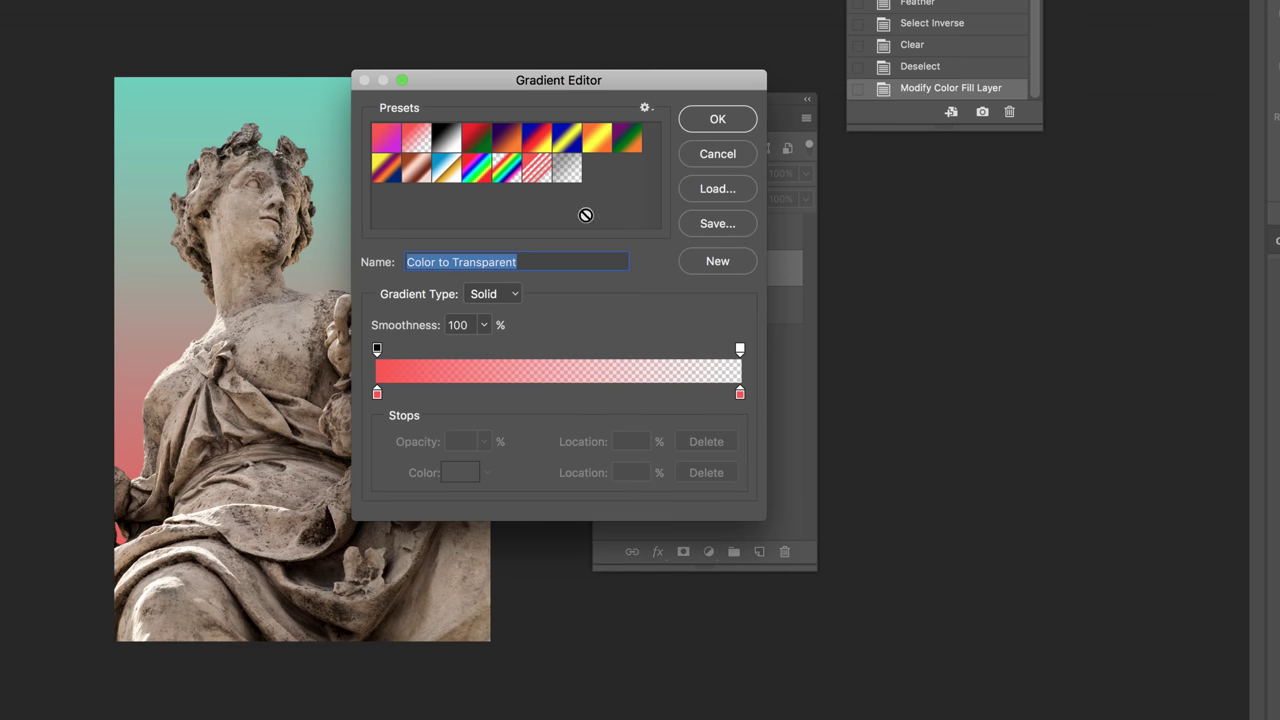
pyautogui.click(566, 137)
pyautogui.moveTo(614, 77); pyautogui.dragTo(1010, 160)
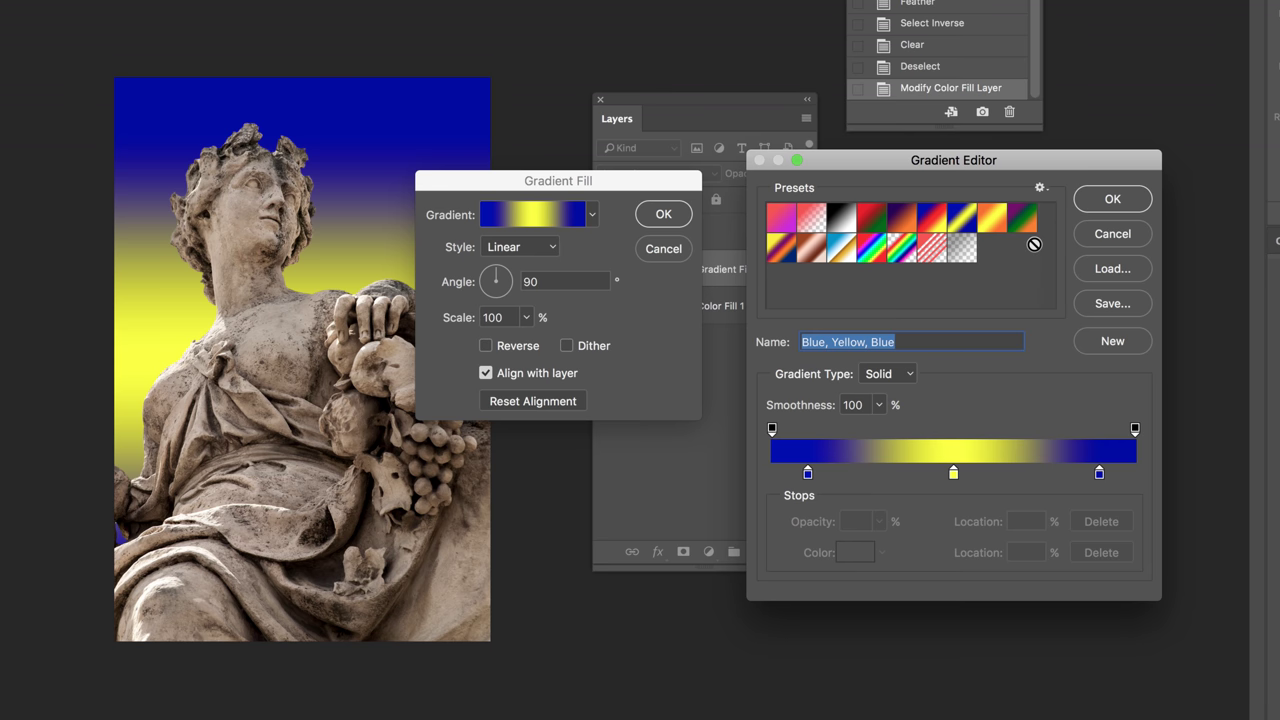
# Append the Simple gradient presets and choose the Pink gradient.
pyautogui.click(1041, 188)
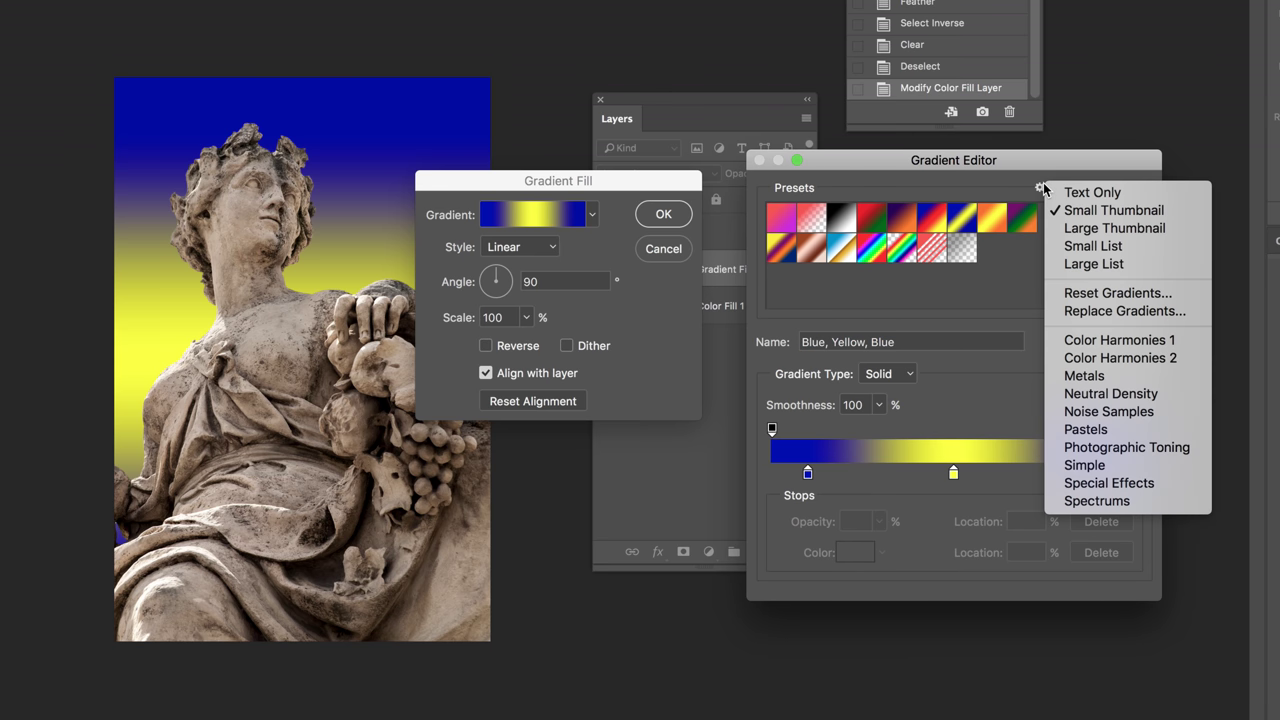
pyautogui.click(1098, 466)
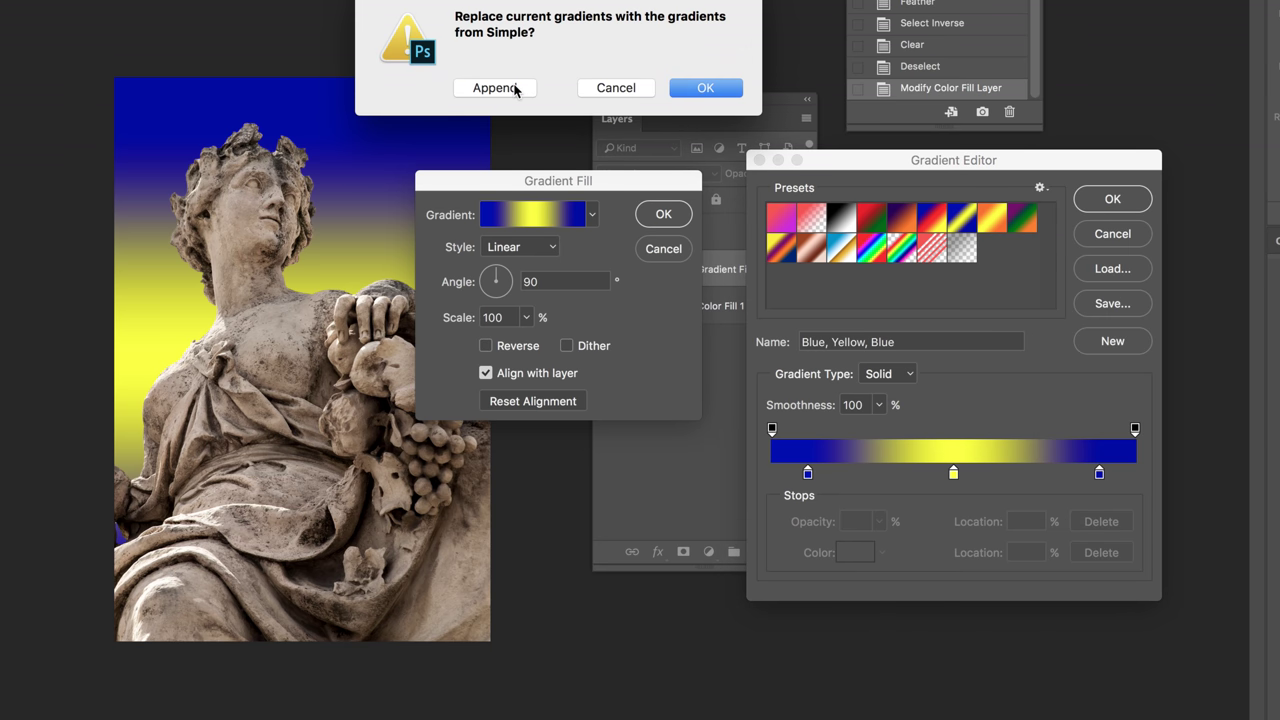
pyautogui.click(514, 87)
pyautogui.click(993, 282)
pyautogui.click(962, 283)
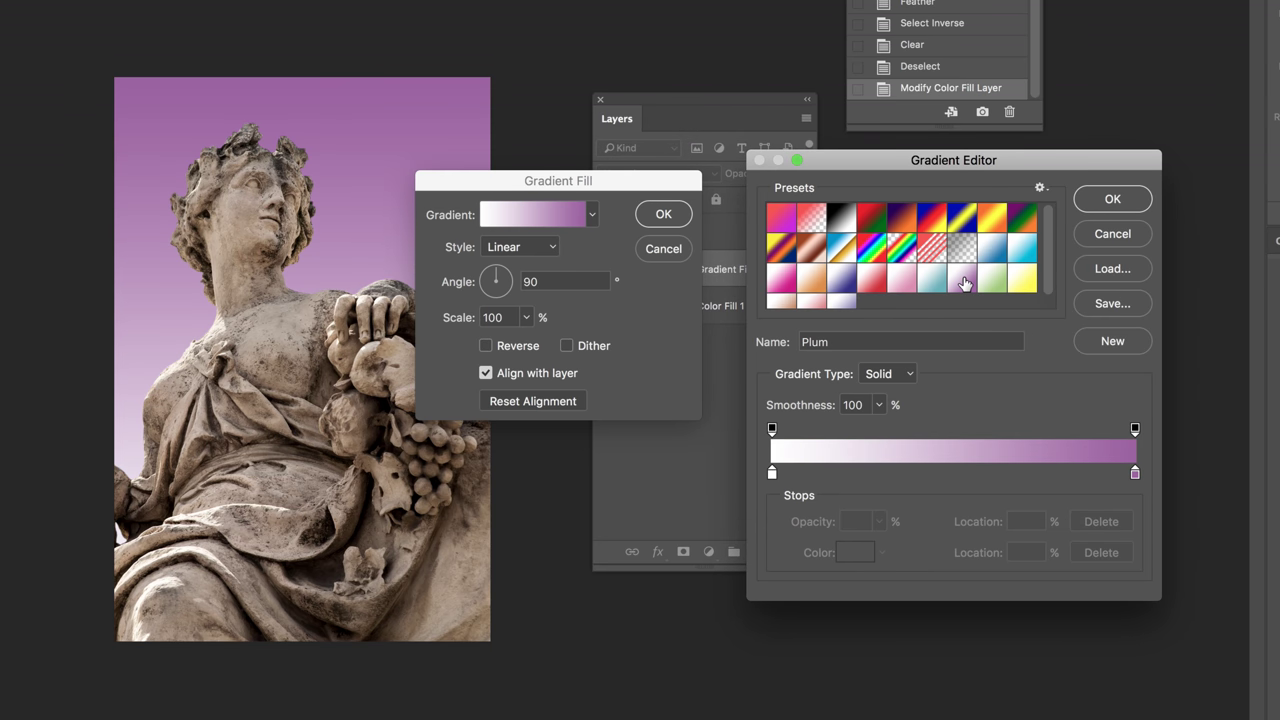
pyautogui.click(908, 283)
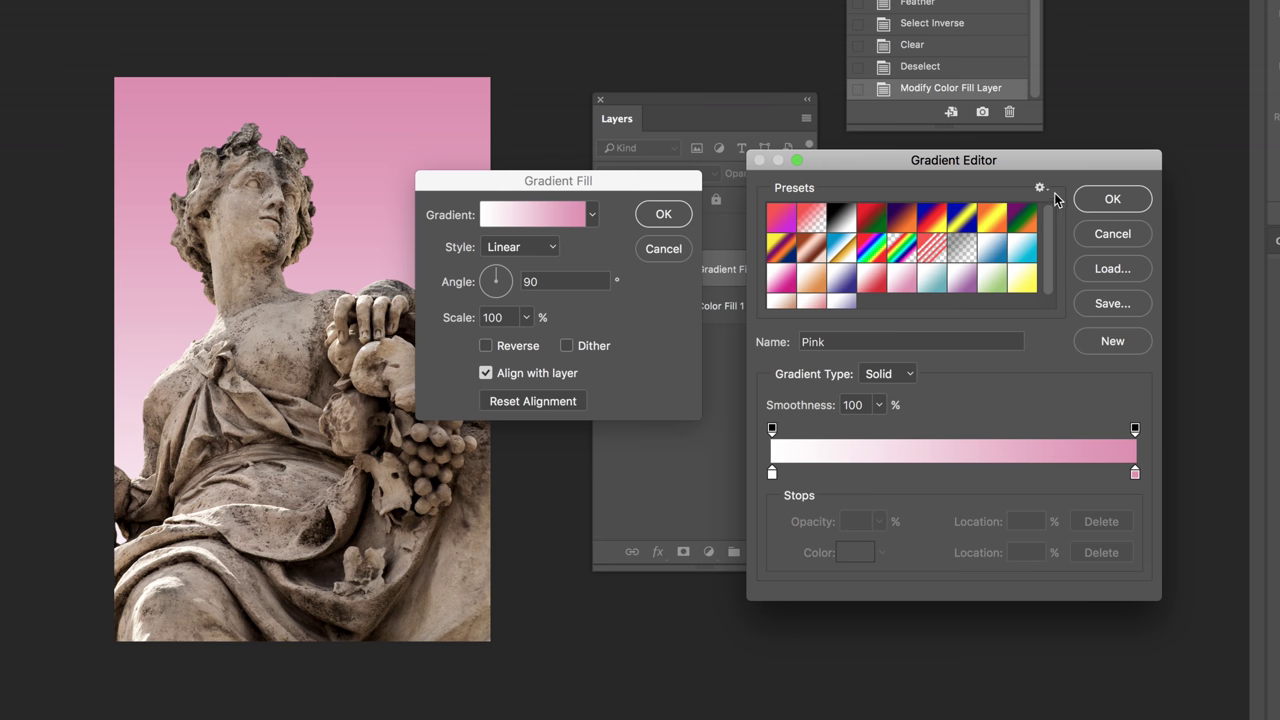
pyautogui.click(1120, 204)
# Set the gradient style to Radial with 275% scale and commit the fill layer.
pyautogui.moveTo(583, 181); pyautogui.dragTo(953, 200)
pyautogui.moveTo(867, 199); pyautogui.dragTo(842, 197)
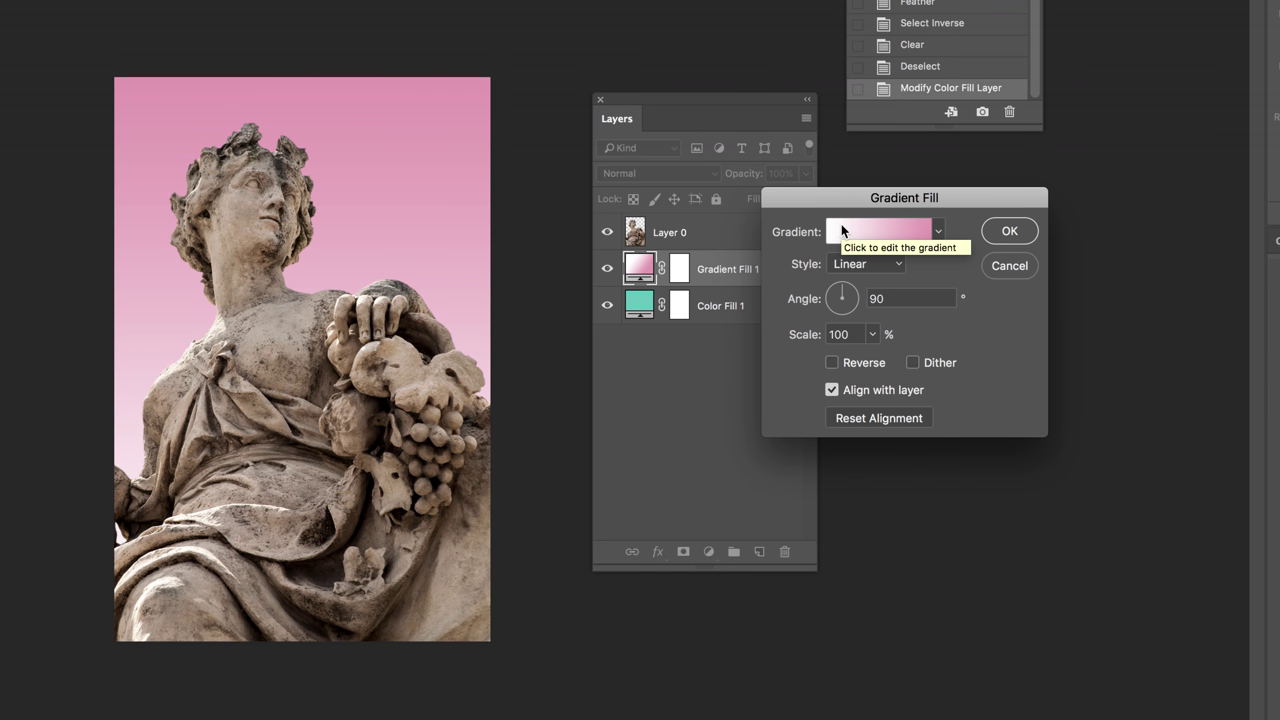
pyautogui.click(868, 264)
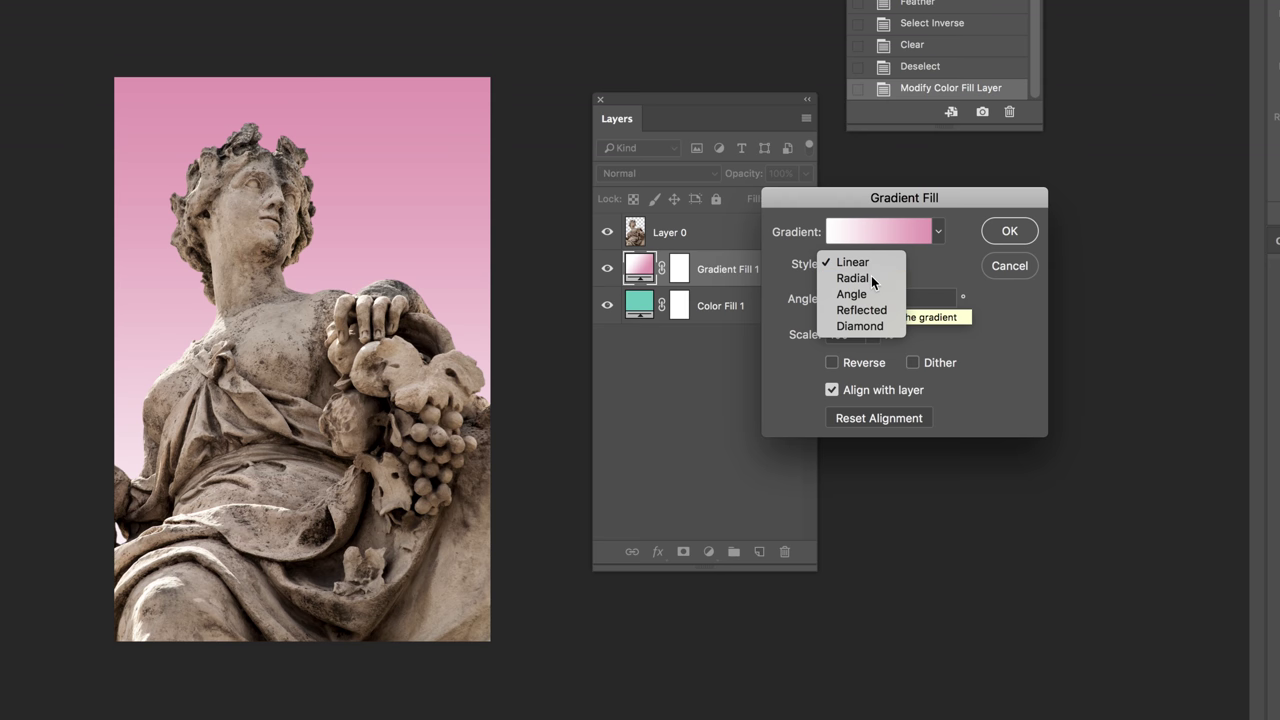
pyautogui.click(871, 279)
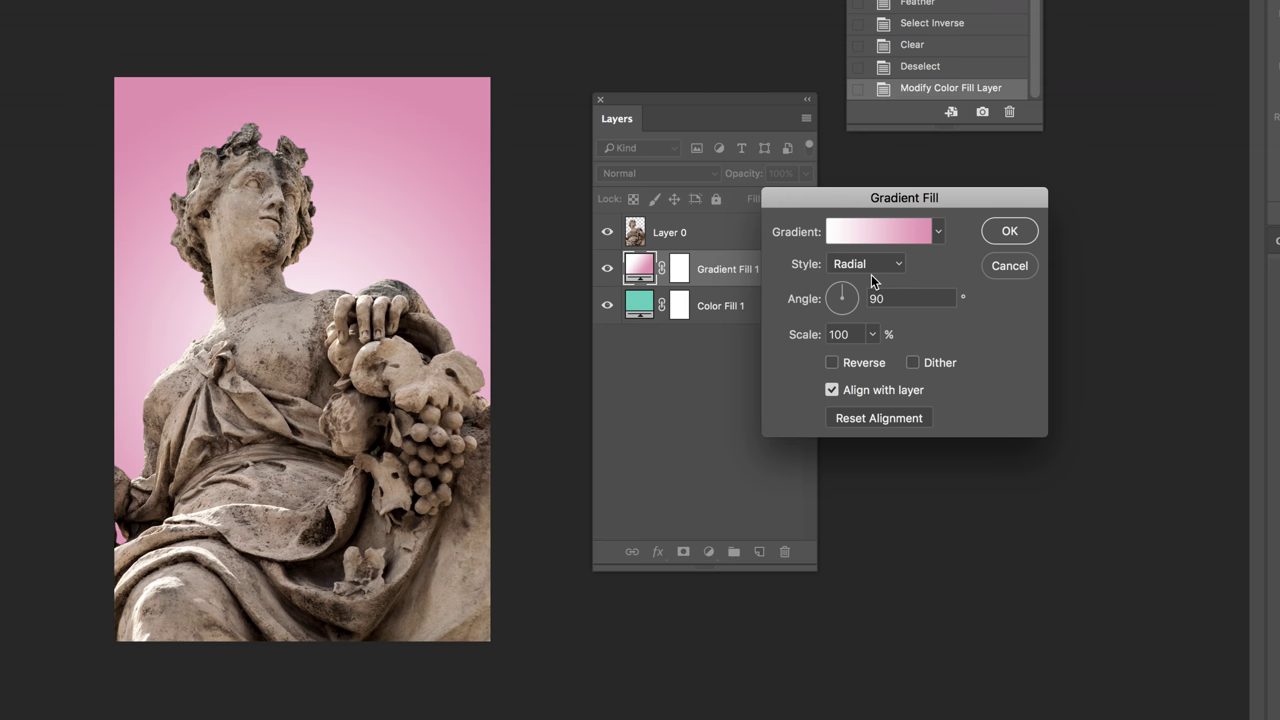
pyautogui.click(872, 334)
pyautogui.moveTo(868, 356)
pyautogui.mouseDown()
pyautogui.moveTo(888, 355)
pyautogui.moveTo(858, 358)
pyautogui.mouseUp()
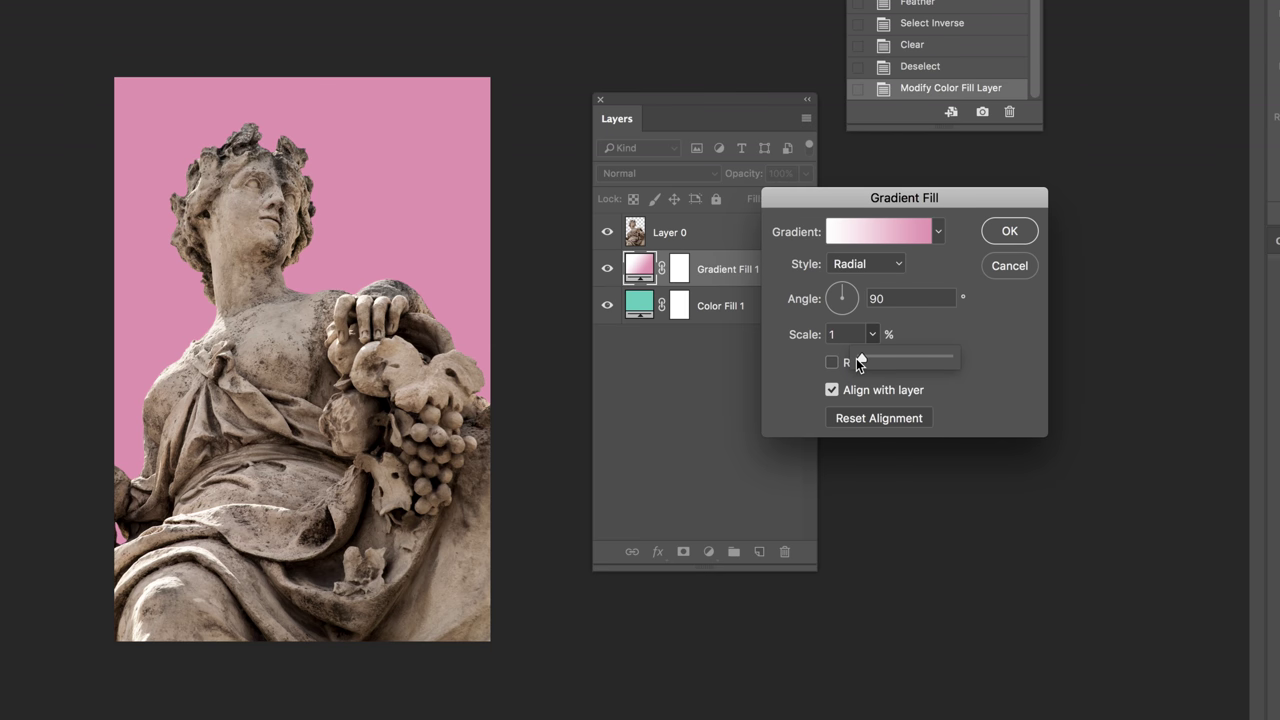
pyautogui.click(1010, 231)
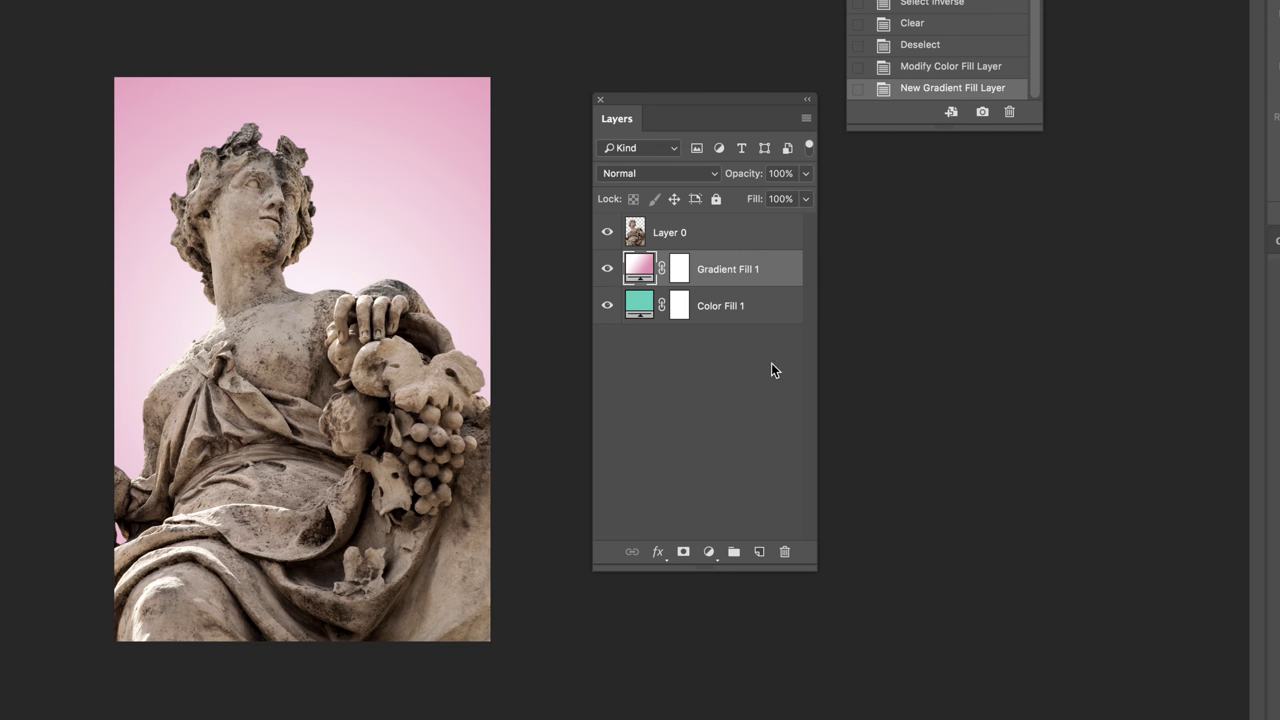